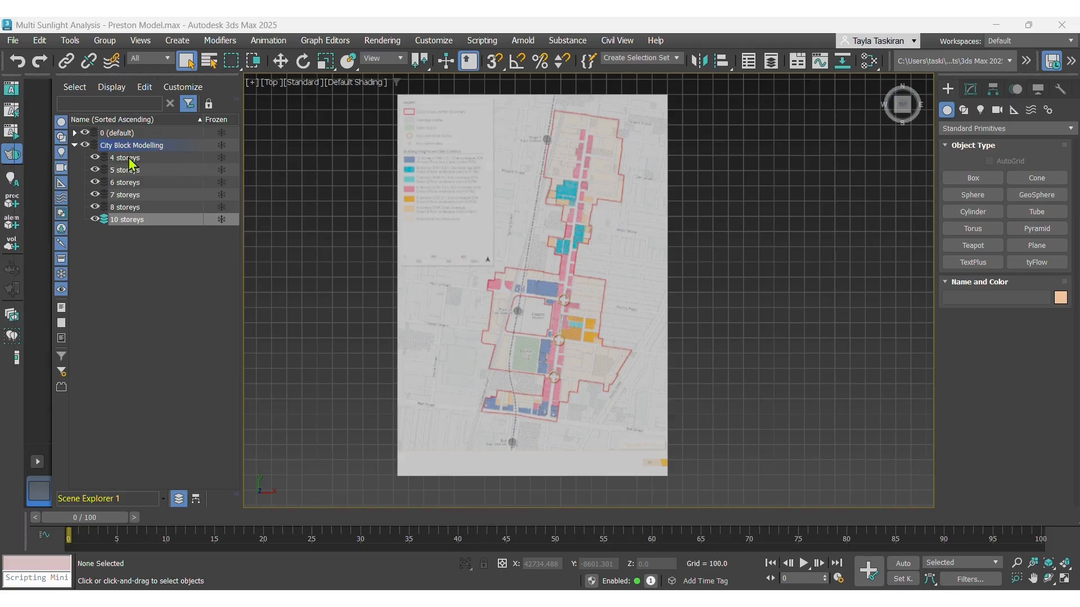
click(130, 148)
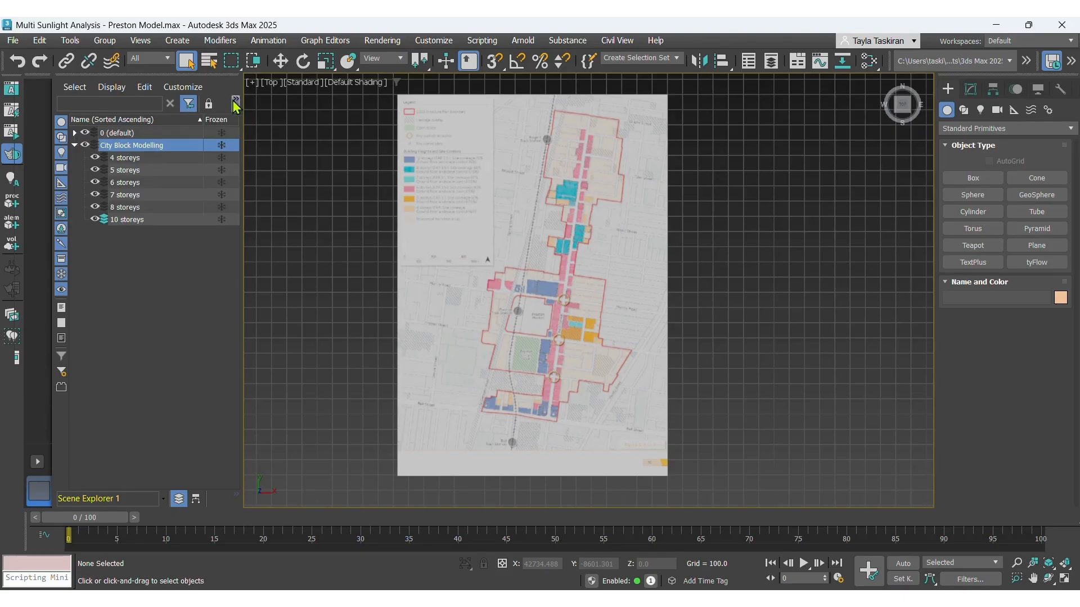
click(236, 103)
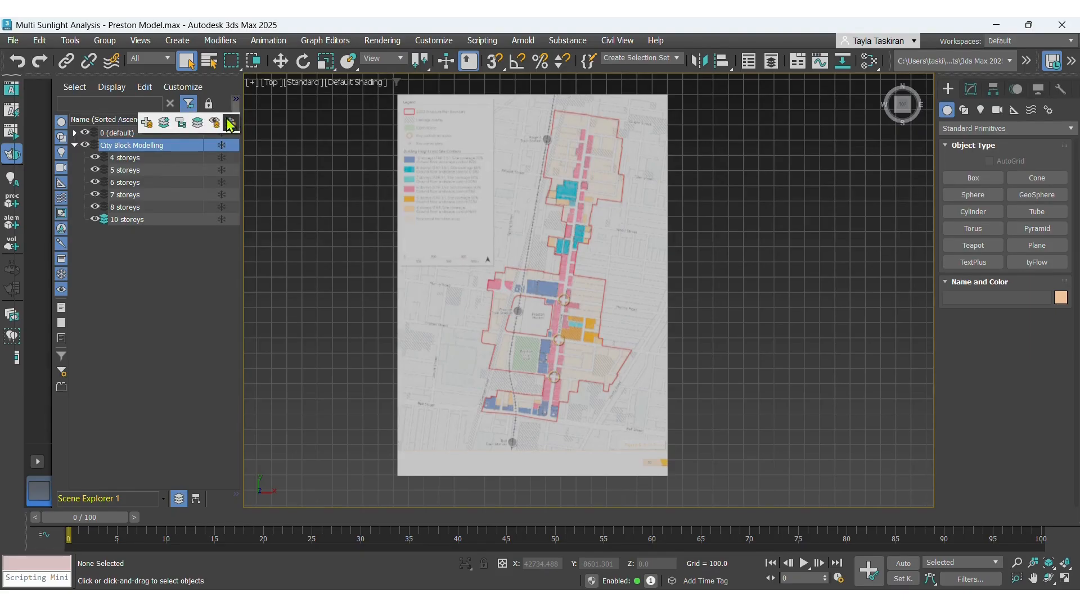
click(145, 125)
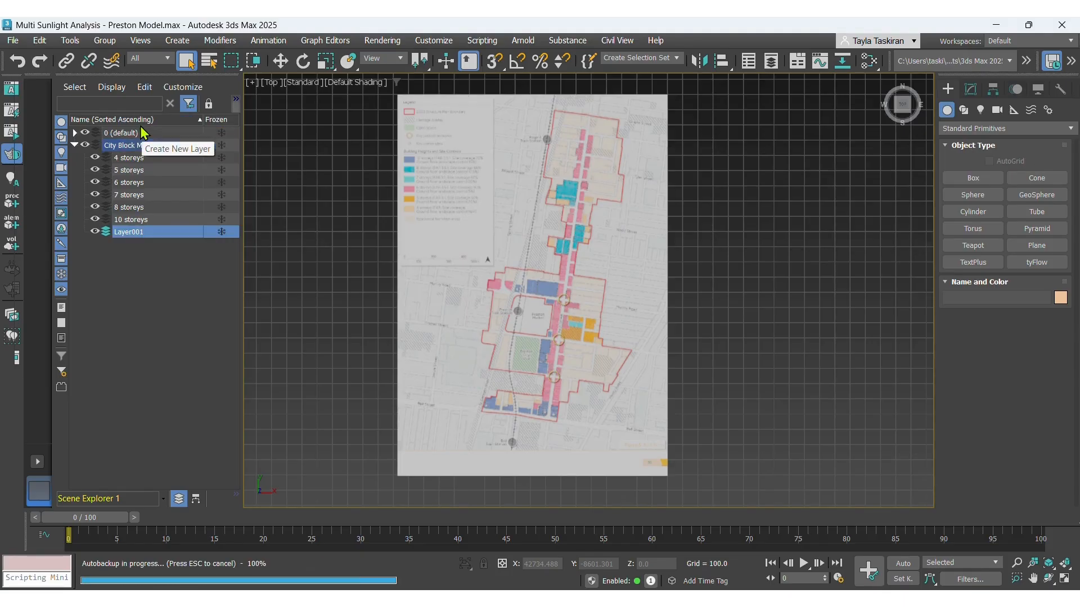
right_click(135, 227)
click(183, 286)
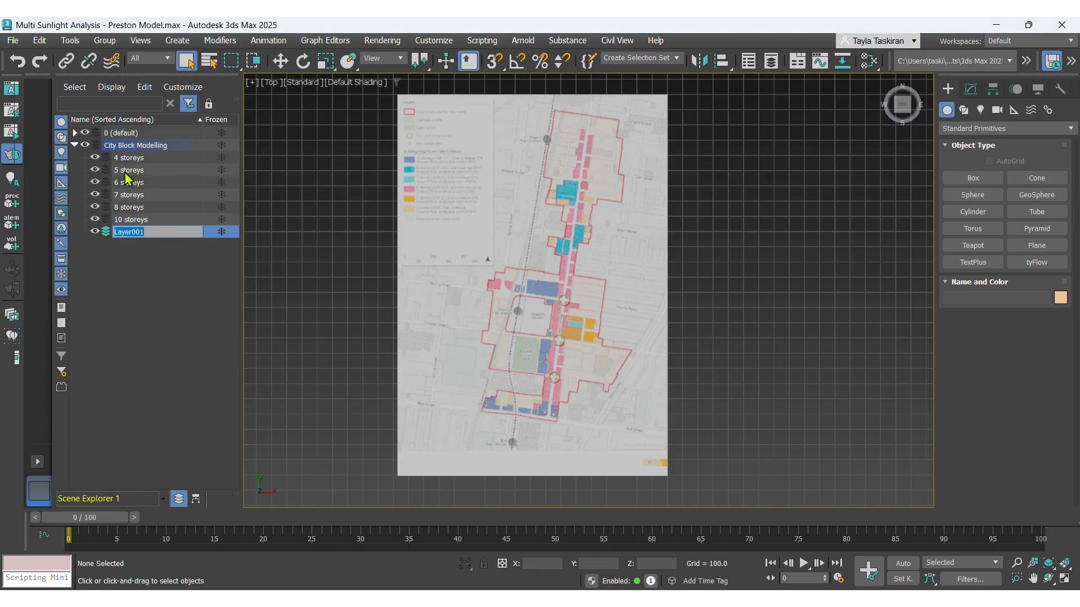
click(144, 258)
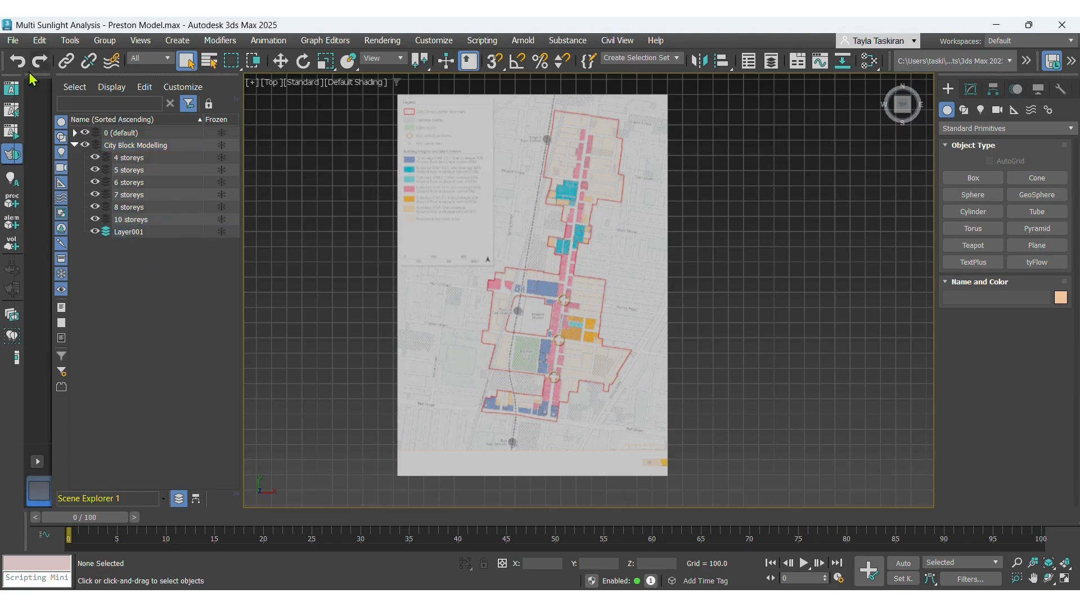
click(17, 61)
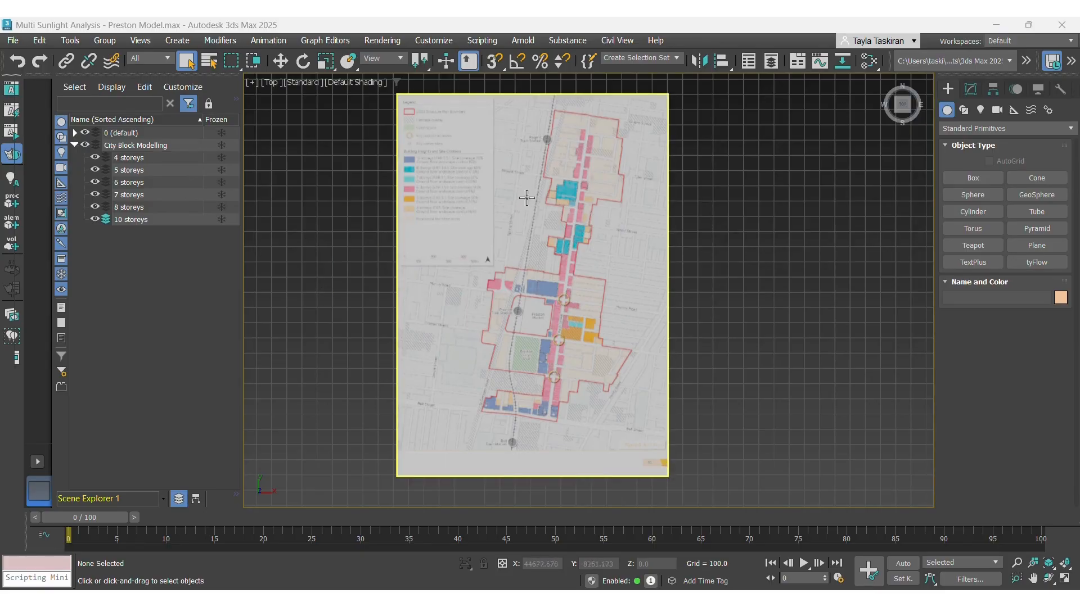
Zoom in to examine the building heights legend and the blue 10-storey block near Preston Market.
scroll(429, 150, up, 5)
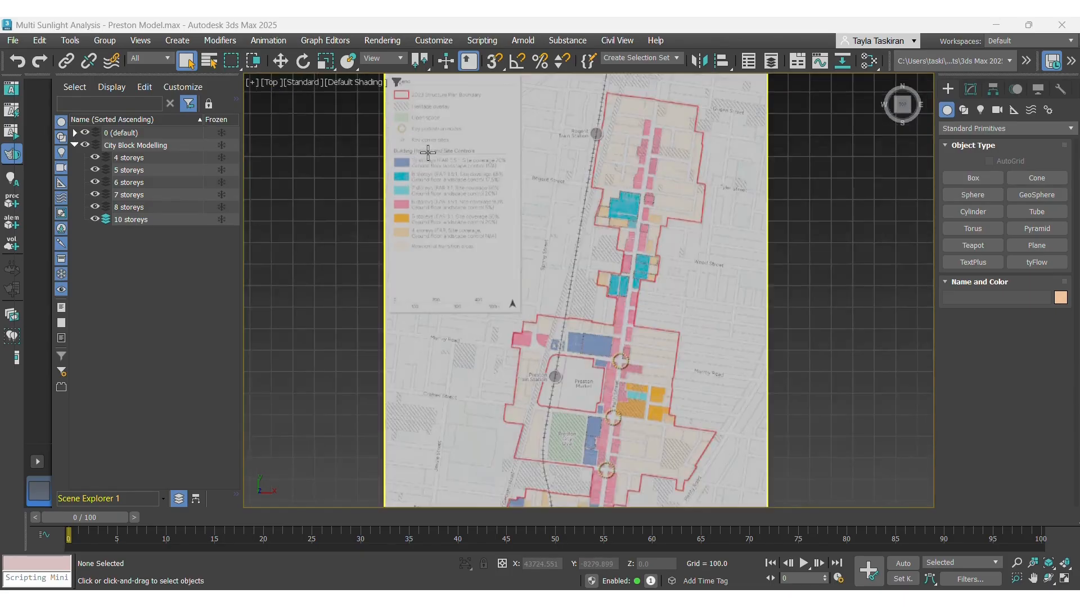
scroll(427, 153, up, 7)
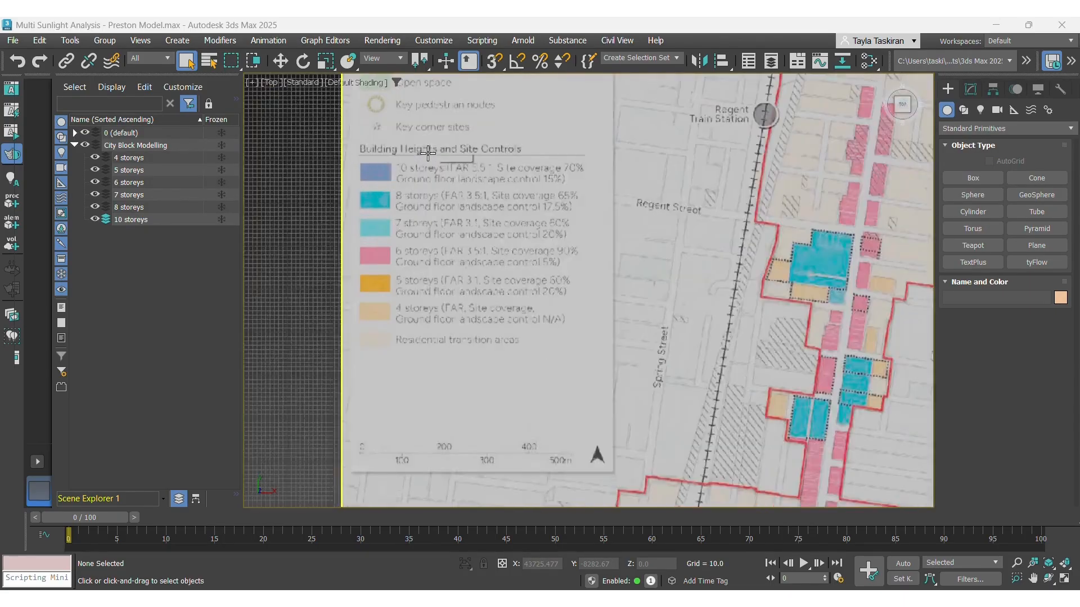
scroll(329, 175, up, 2)
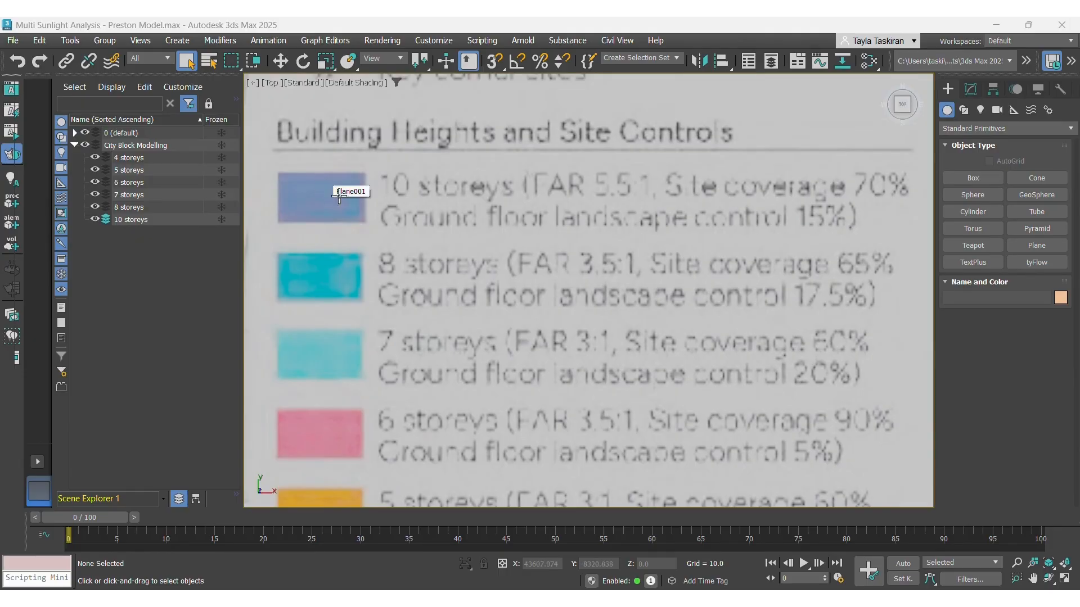
scroll(357, 199, down, 1)
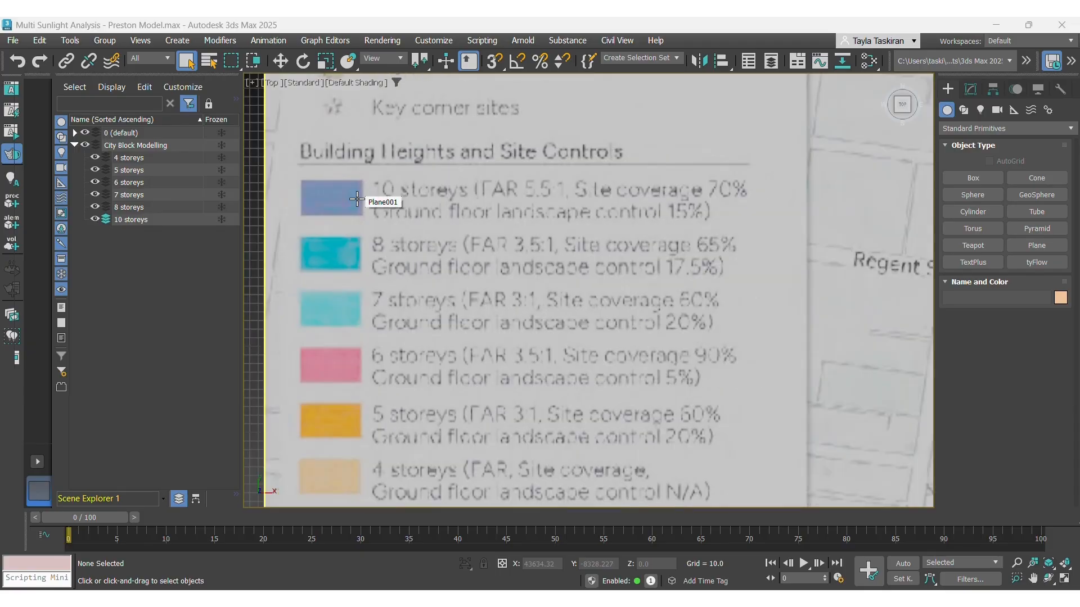
scroll(328, 208, down, 5)
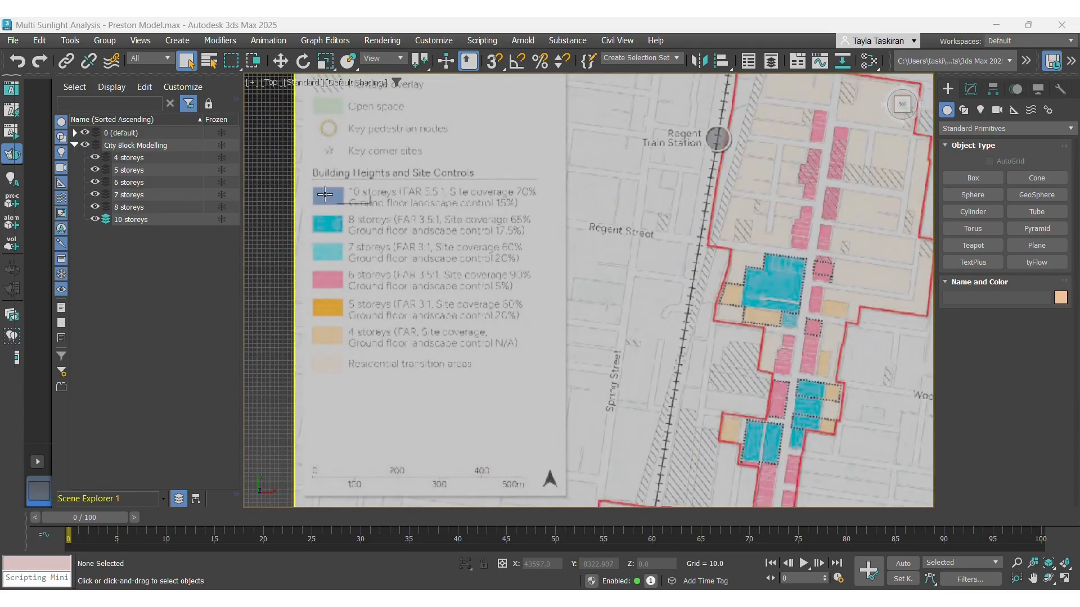
scroll(482, 212, down, 3)
scroll(574, 225, down, 4)
scroll(608, 349, up, 2)
scroll(642, 429, up, 3)
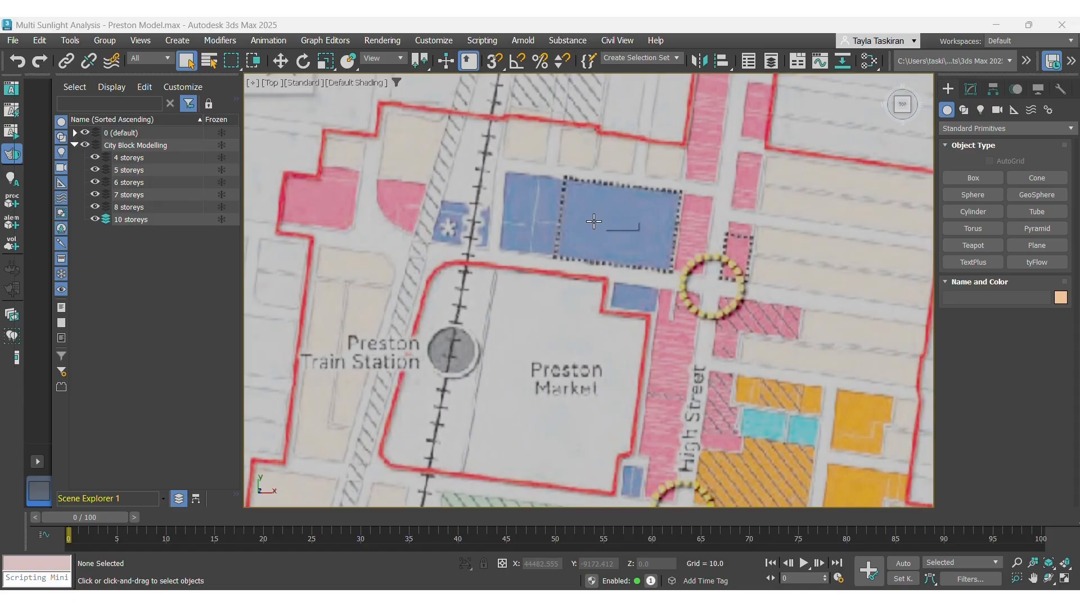
scroll(619, 207, up, 3)
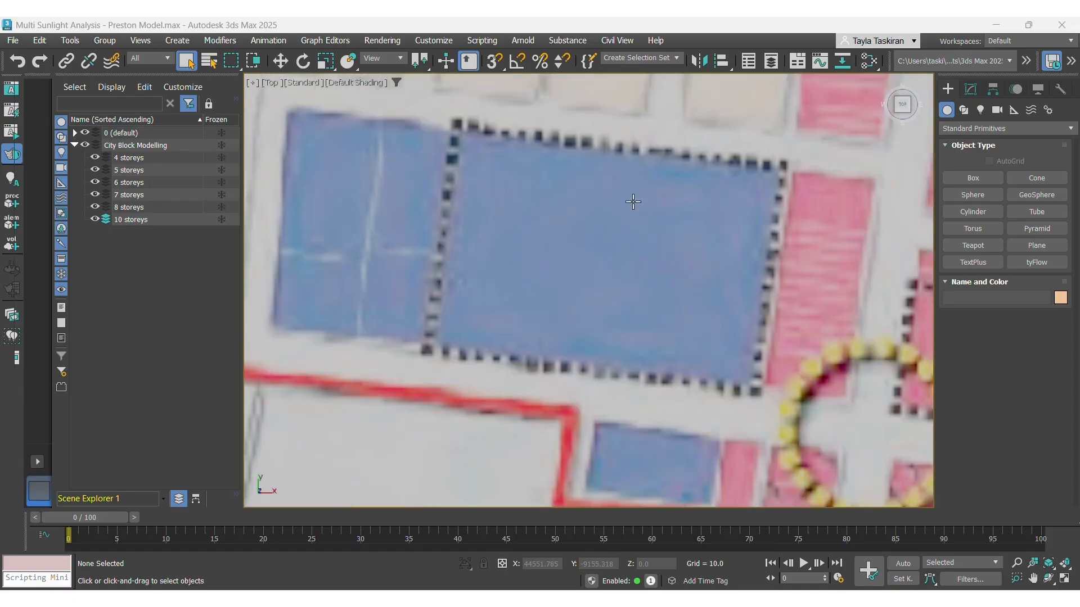
Trace the blue block's left and bottom edges with the Line tool, placing vertices at its corners.
middle_drag(585, 203, 477, 230)
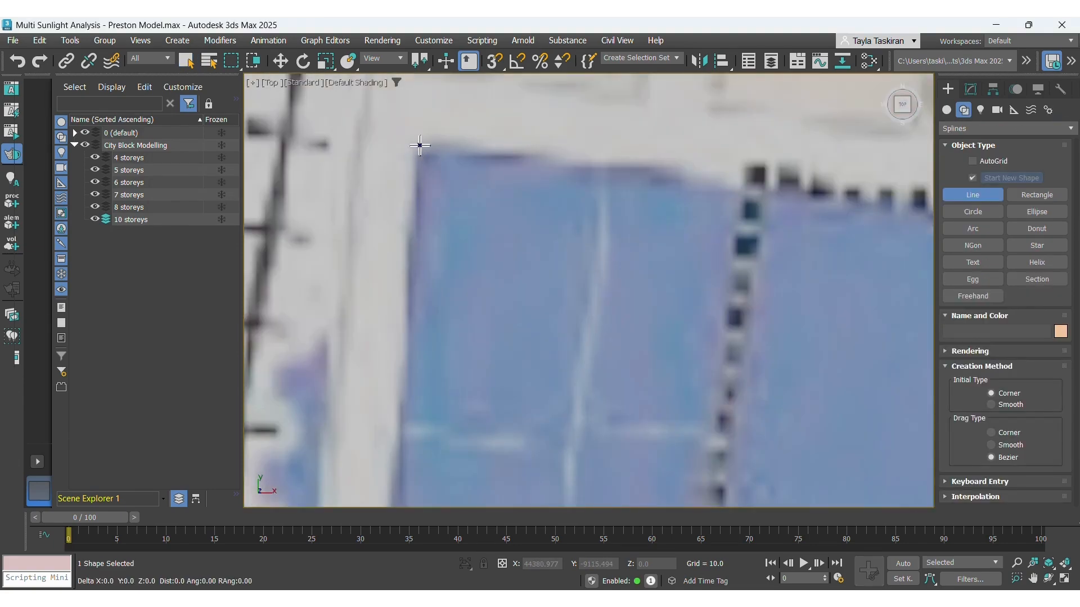
scroll(419, 146, down, 2)
click(420, 146)
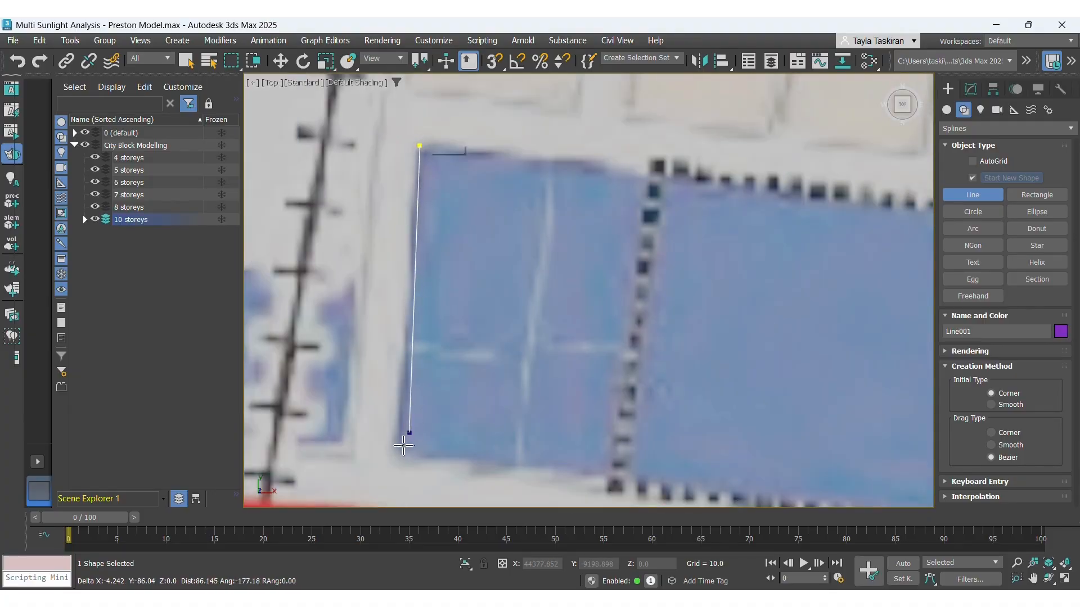
click(399, 455)
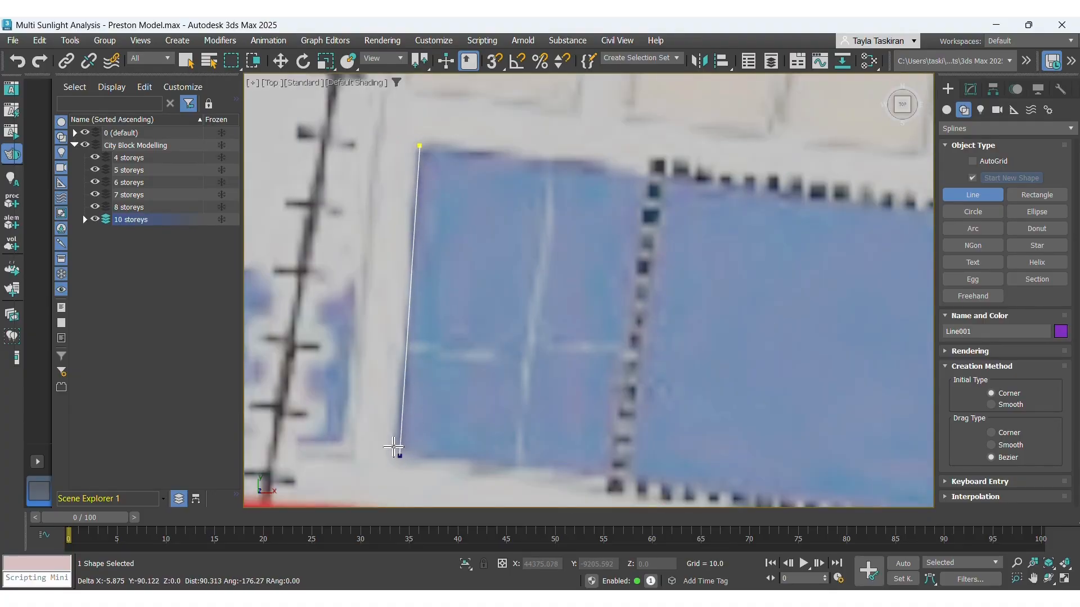
scroll(377, 337, down, 2)
click(746, 442)
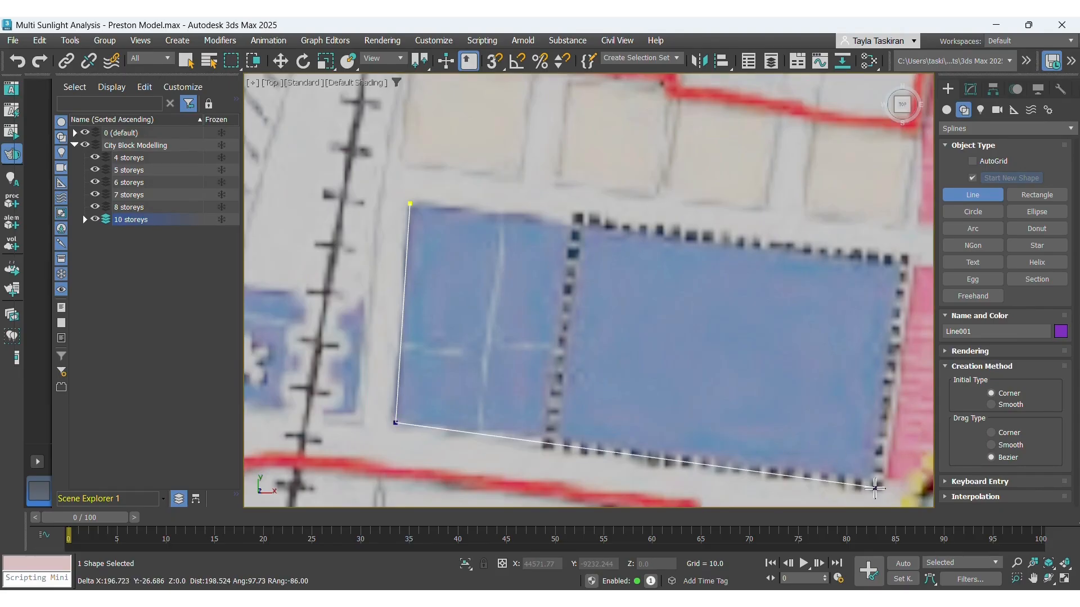
scroll(866, 475, up, 5)
click(868, 479)
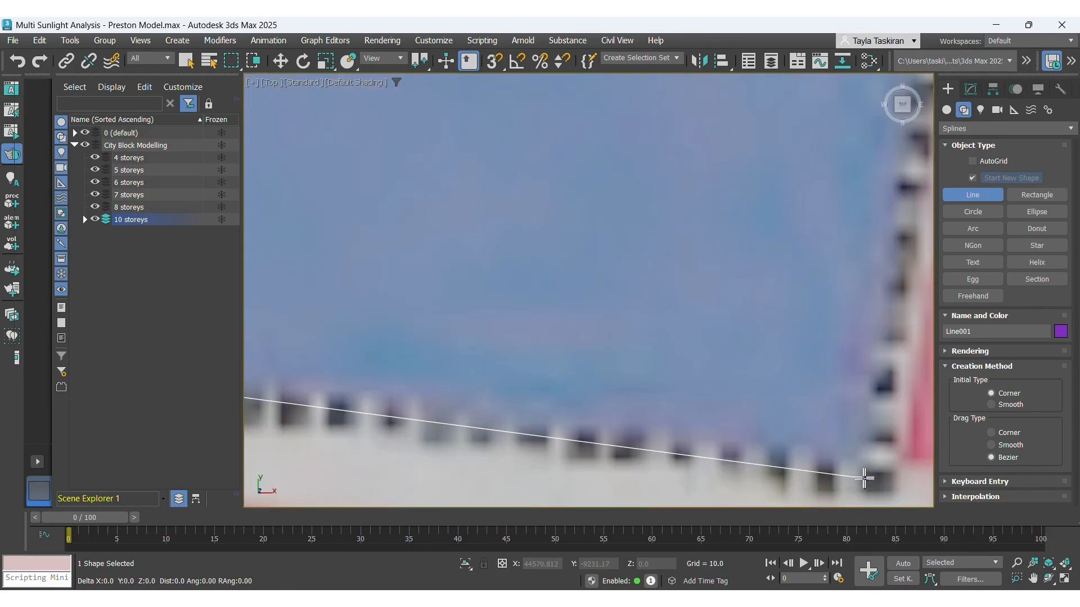
Place the block's upper-right corner vertex and close the spline back at the starting point.
scroll(619, 475, down, 3)
scroll(801, 164, up, 3)
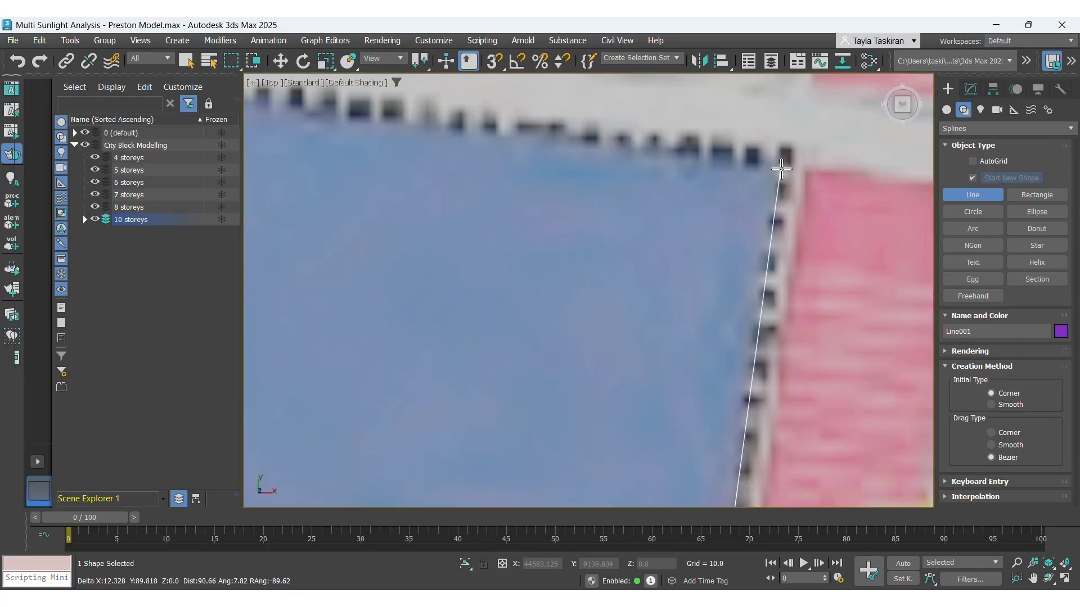
click(778, 172)
scroll(778, 170, down, 3)
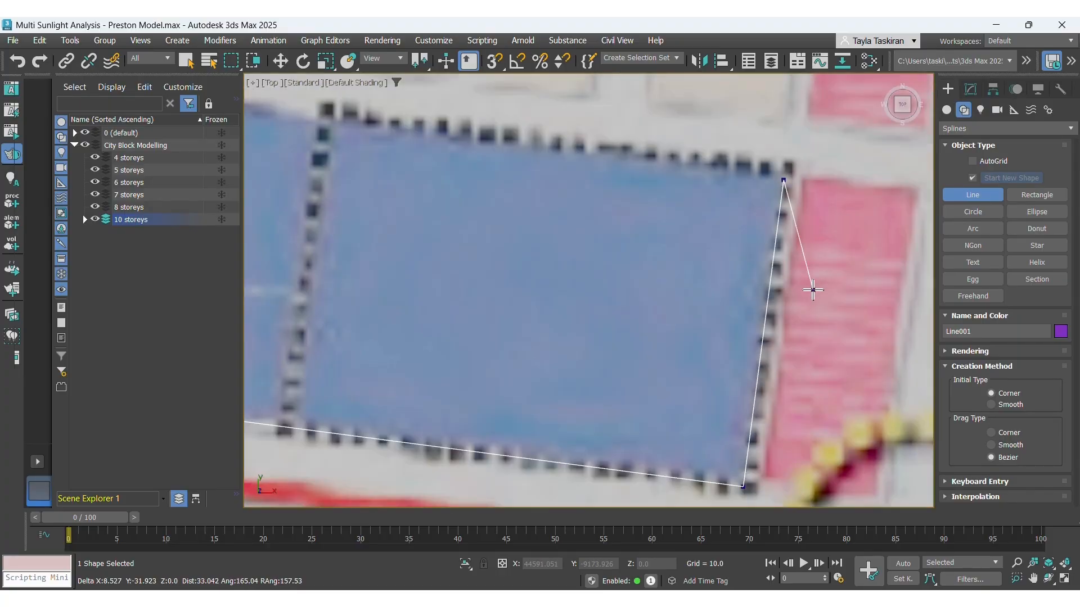
scroll(807, 285, down, 4)
scroll(466, 208, up, 8)
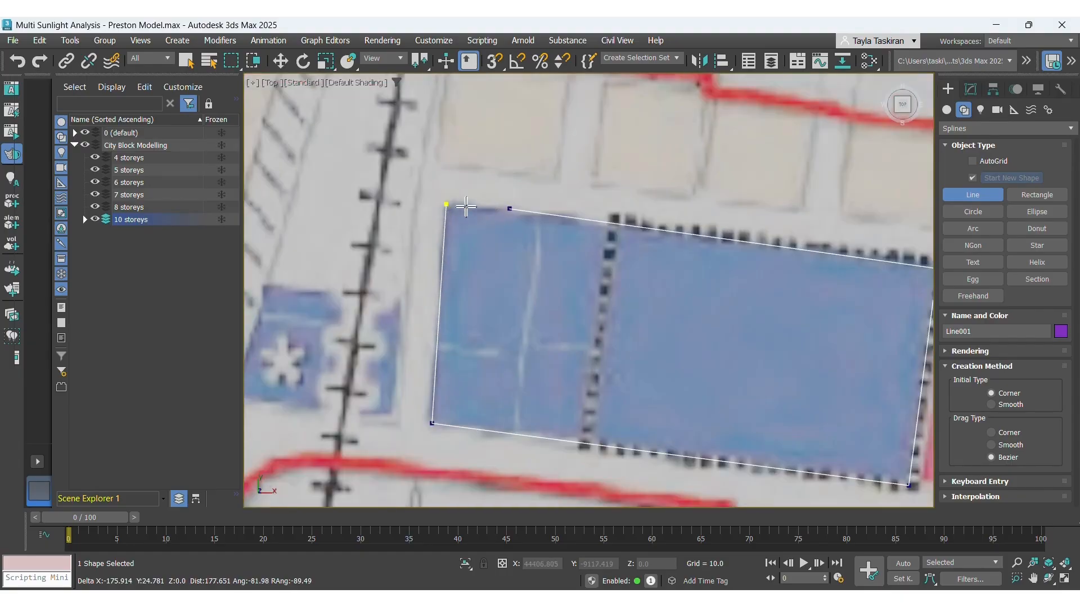
scroll(442, 203, up, 2)
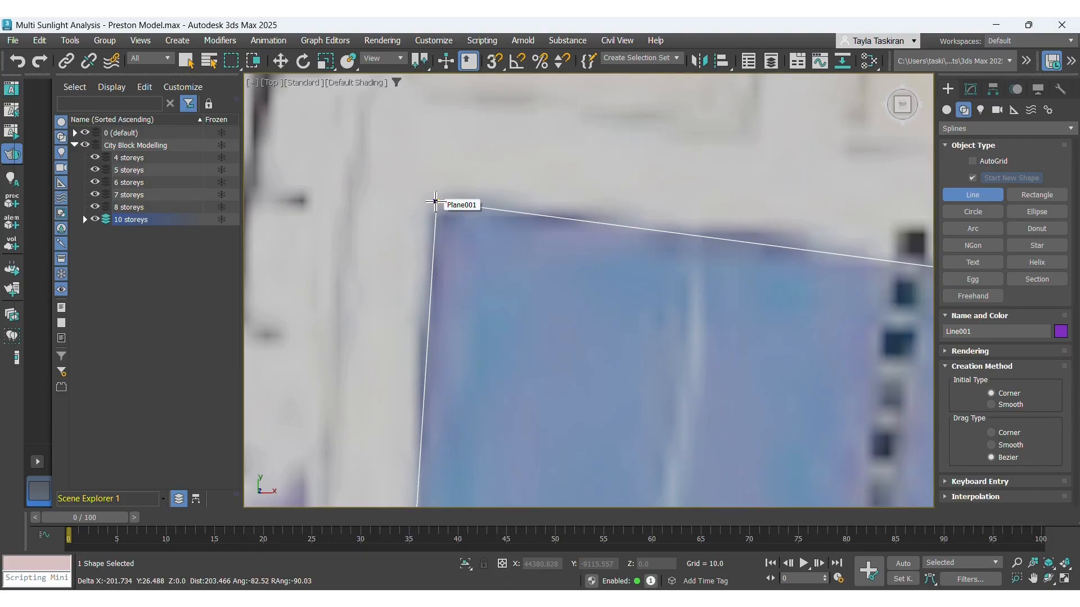
click(435, 201)
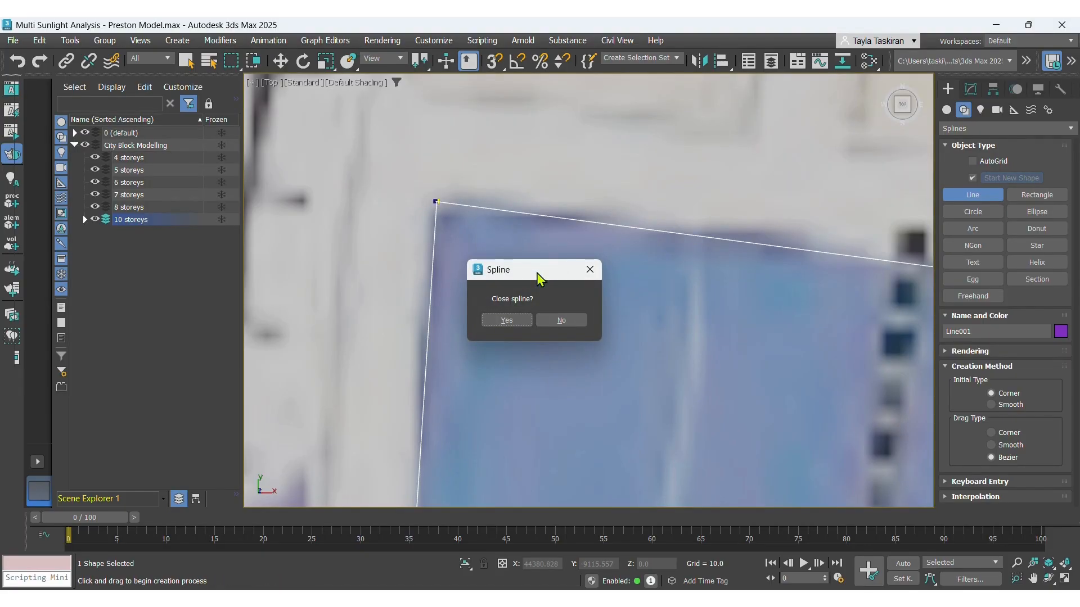
drag(540, 271, 565, 182)
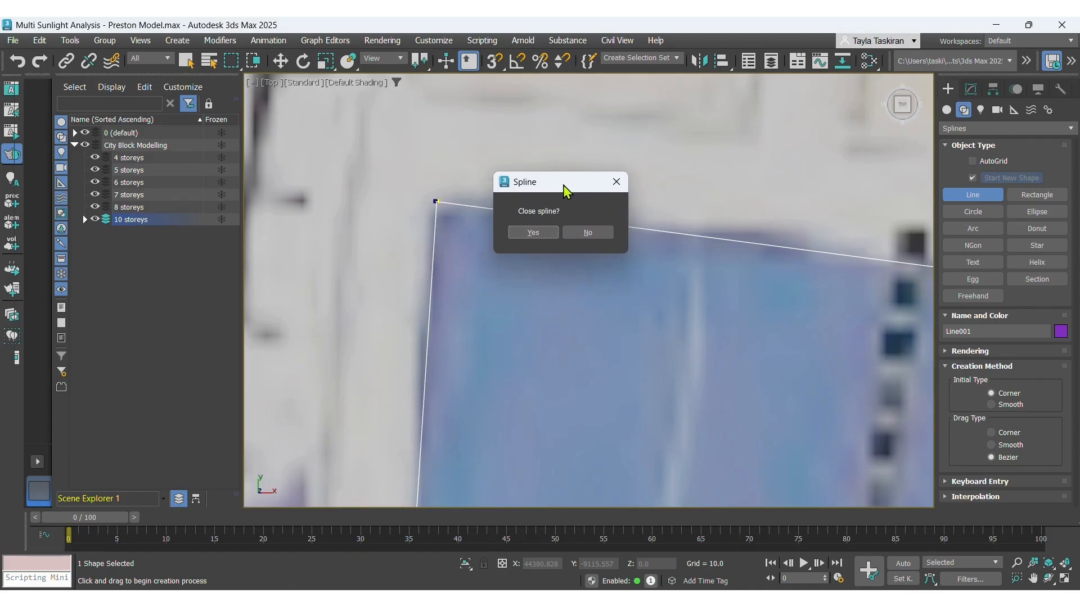
click(531, 232)
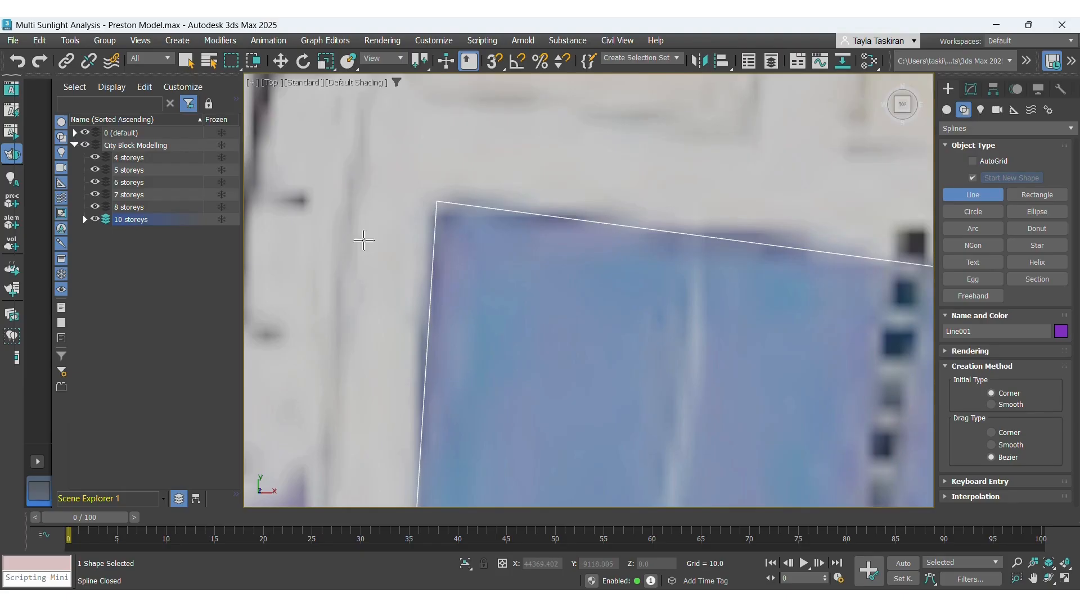
Apply a Bevel modifier to the traced block outline.
scroll(398, 205, down, 8)
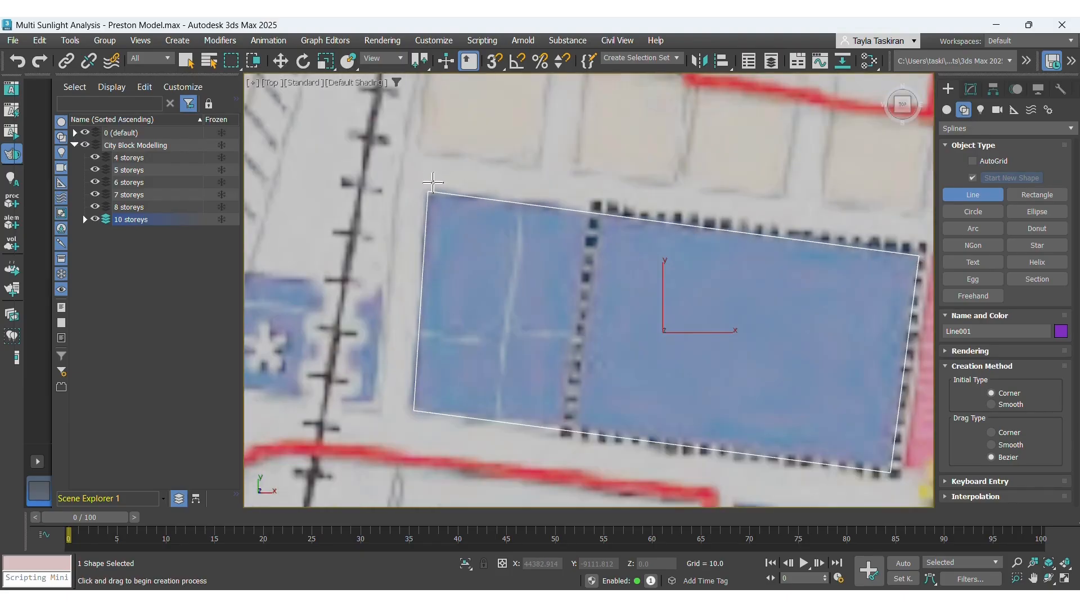
scroll(728, 214, up, 3)
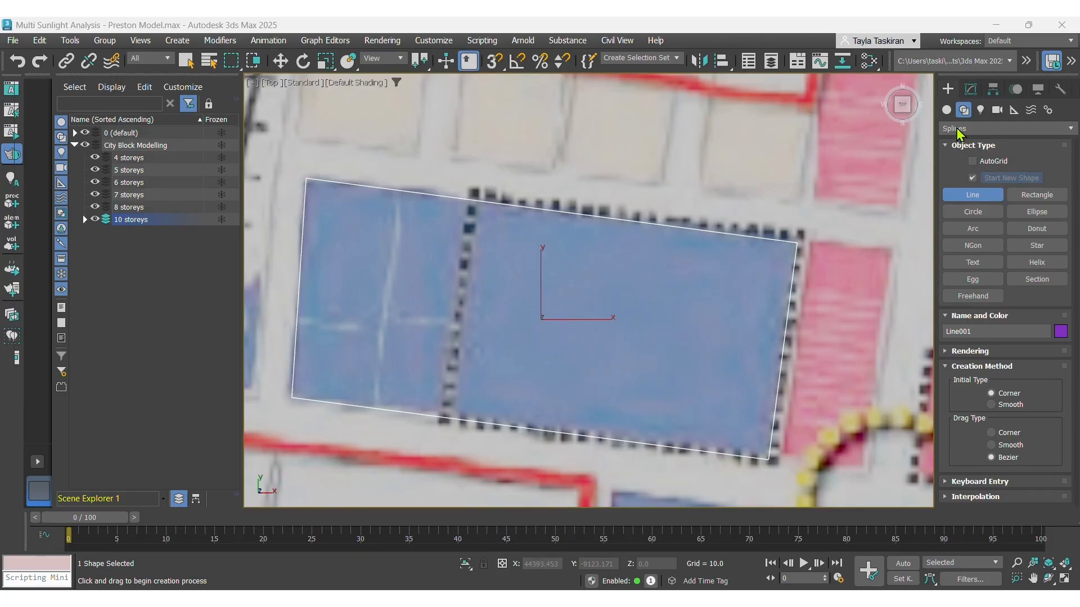
click(971, 89)
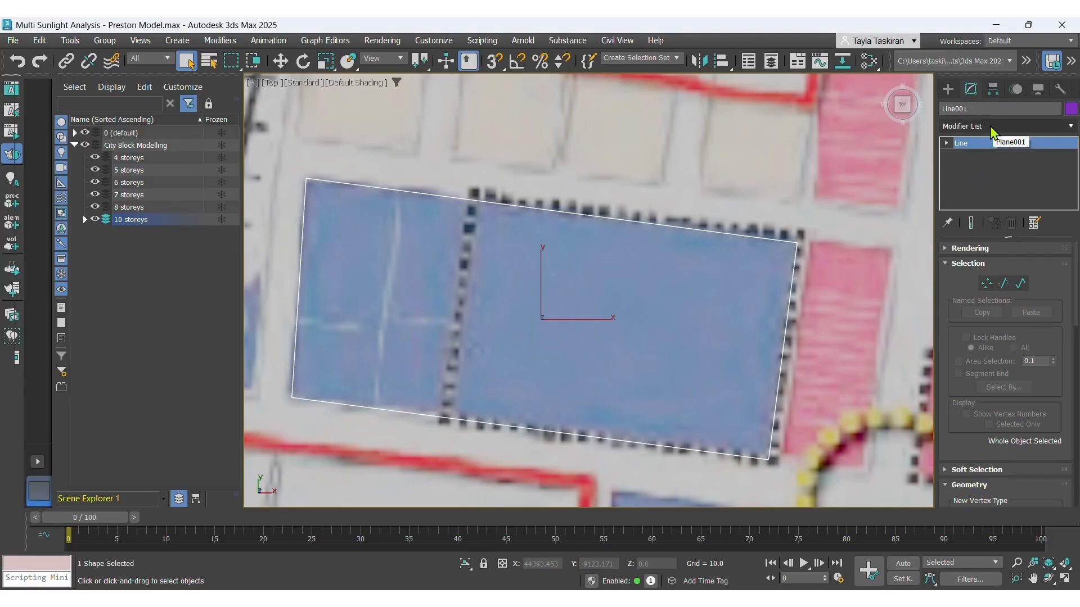
click(994, 127)
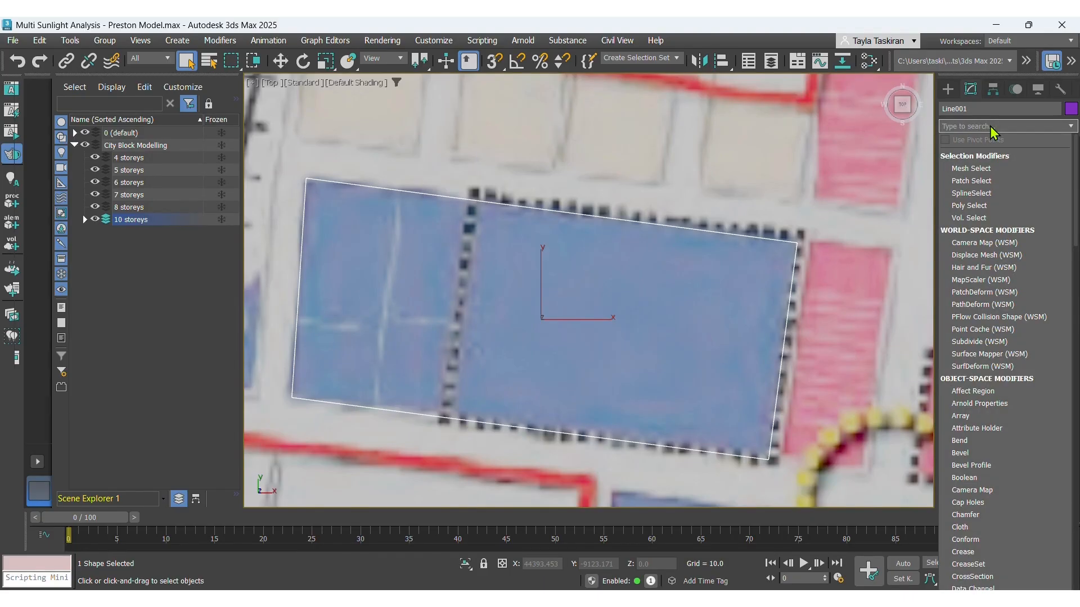
text(bevel)
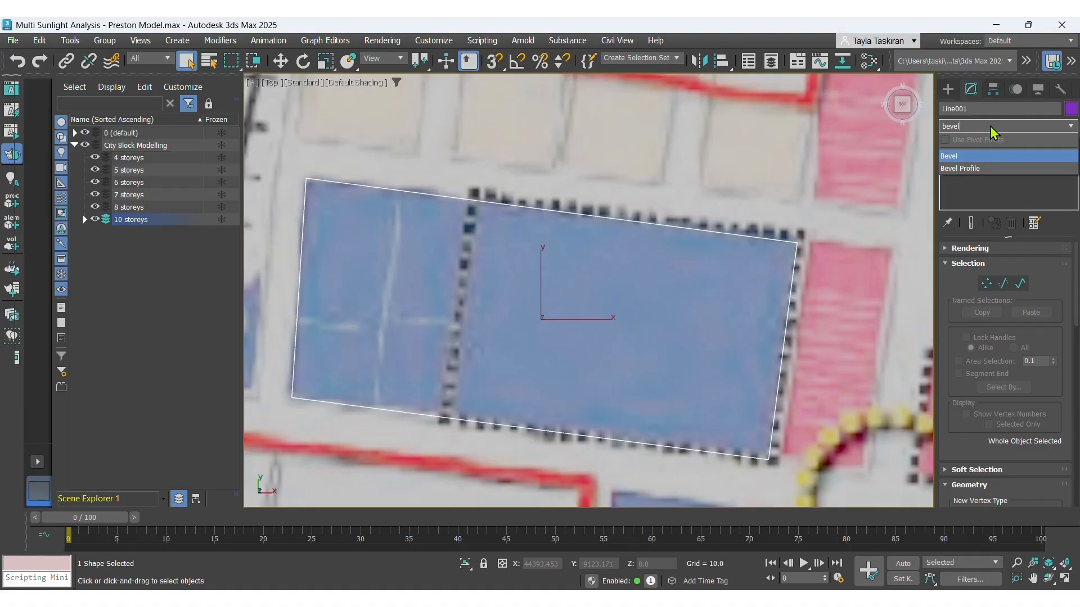
click(955, 158)
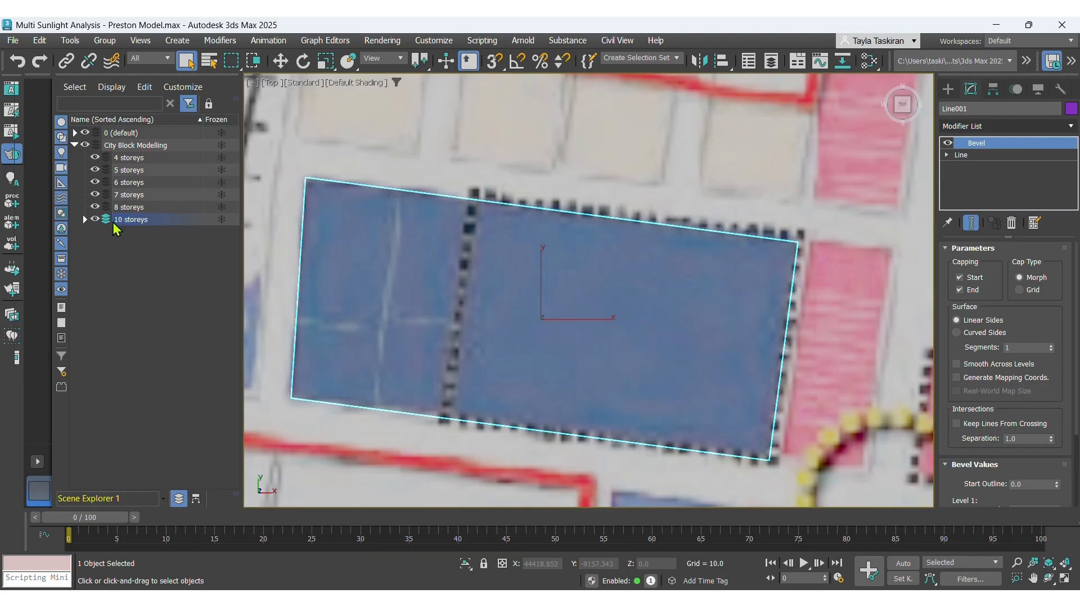
Set the outline's object colour from the basic colours palette and expand the 10 storeys layer to show it.
click(1071, 109)
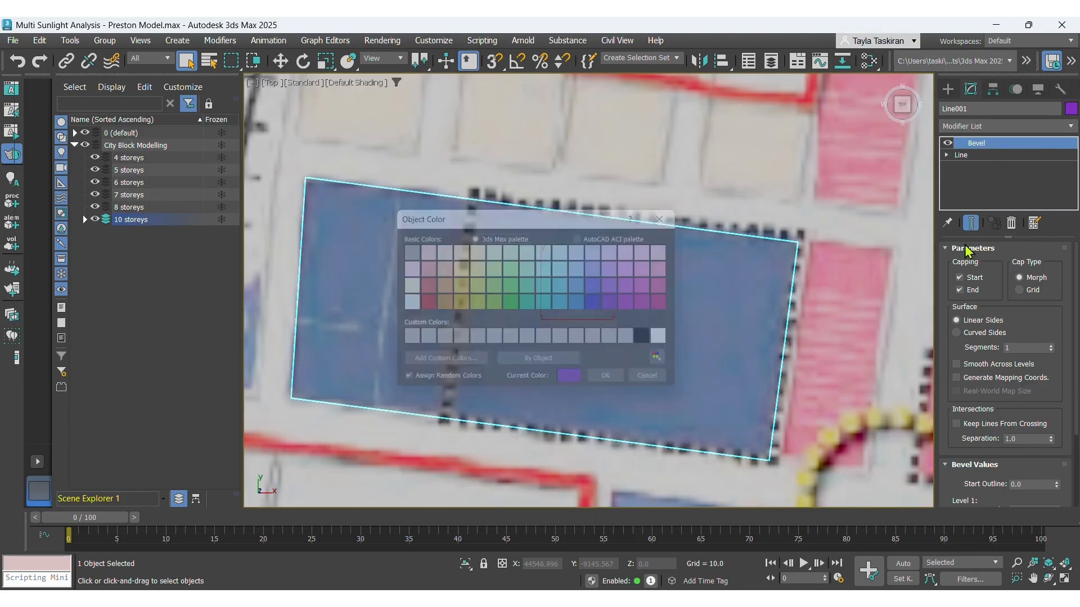
click(620, 285)
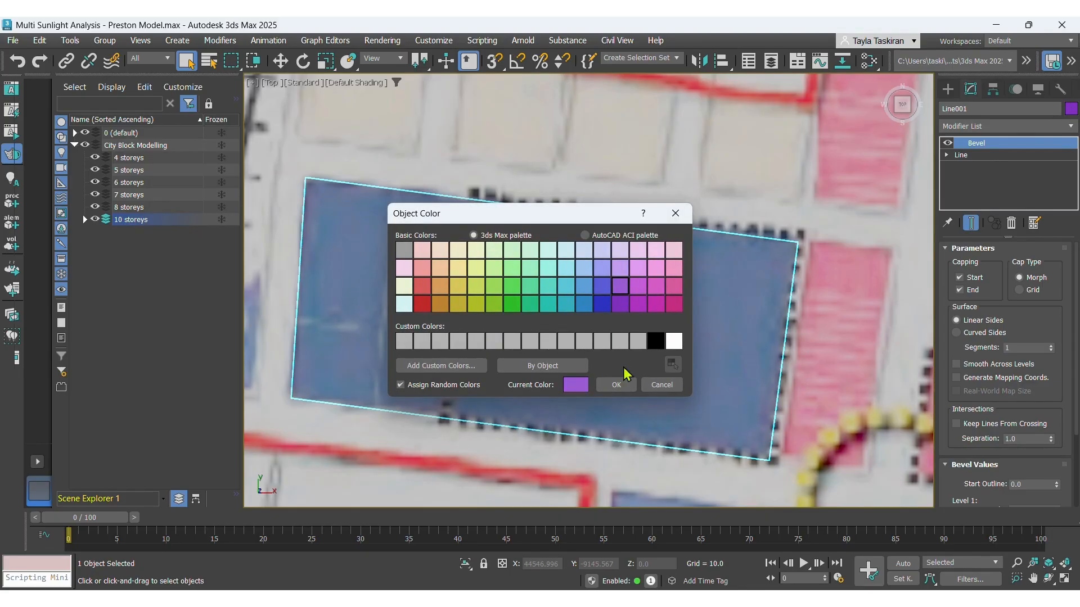
click(616, 385)
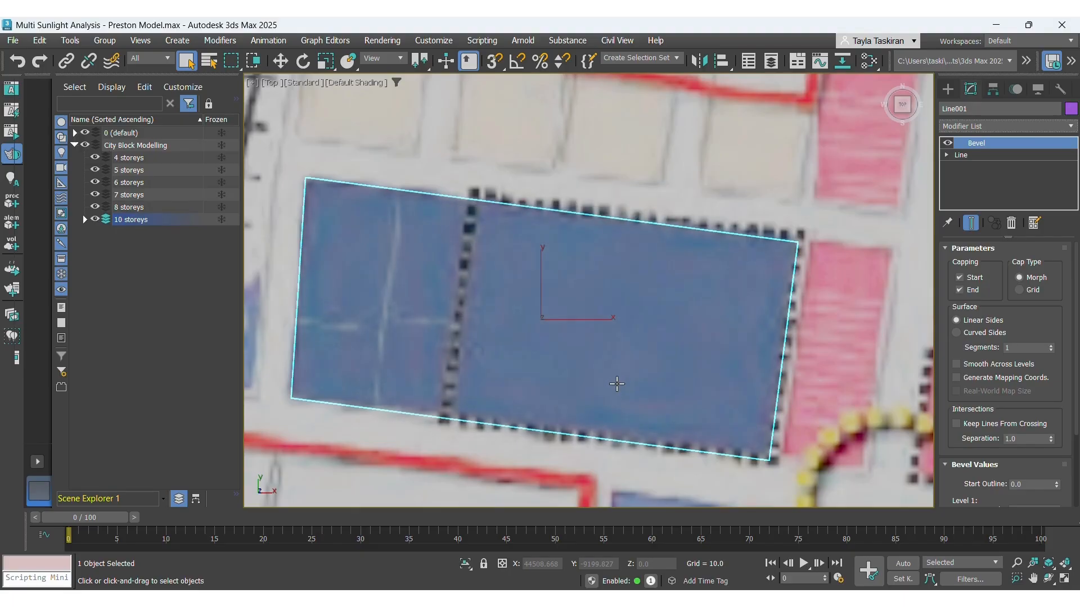
click(84, 219)
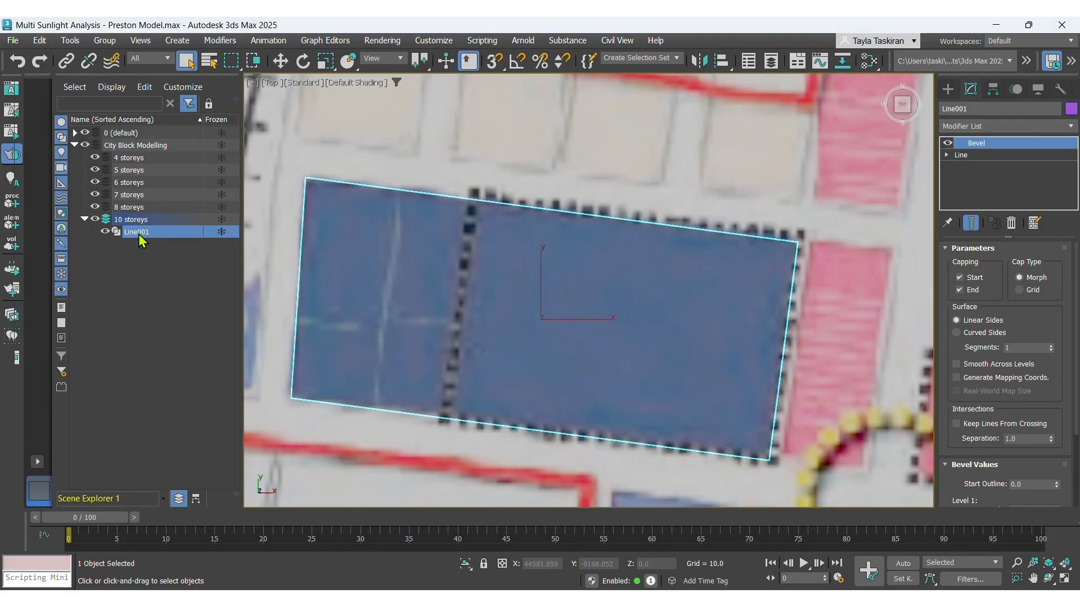
Select the traced block outline and its Bevel modifier, and review the Bevel parameters.
click(104, 233)
click(105, 232)
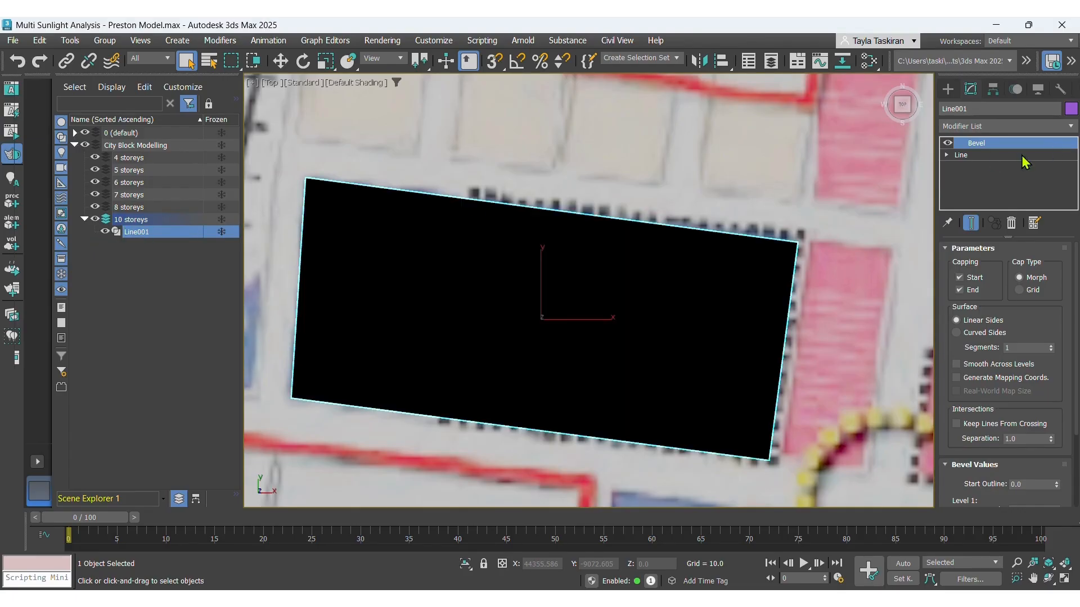
click(947, 155)
click(948, 155)
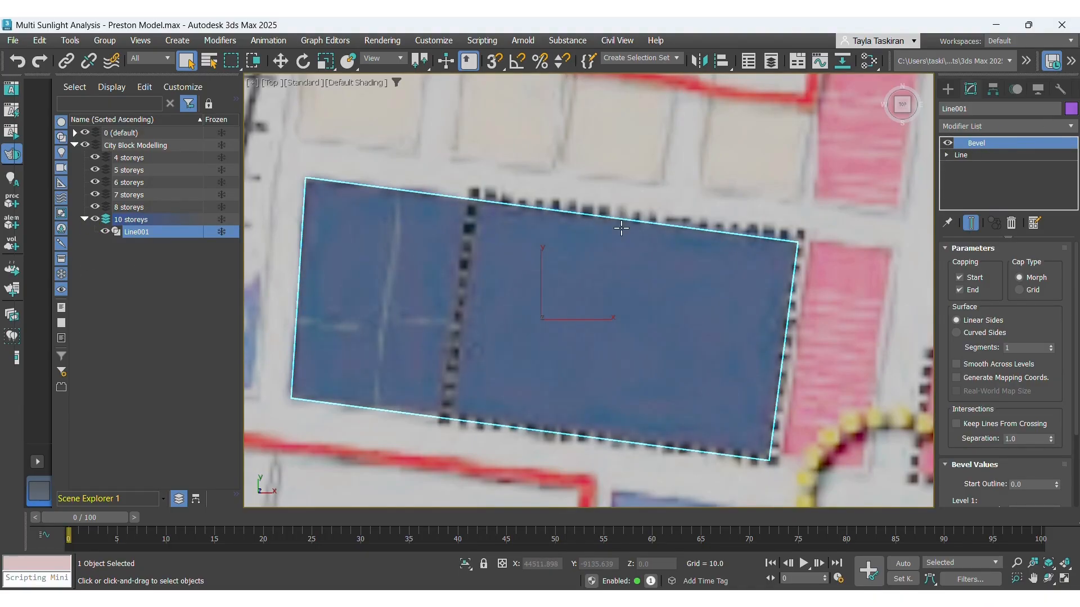
scroll(621, 227, down, 3)
scroll(566, 258, up, 3)
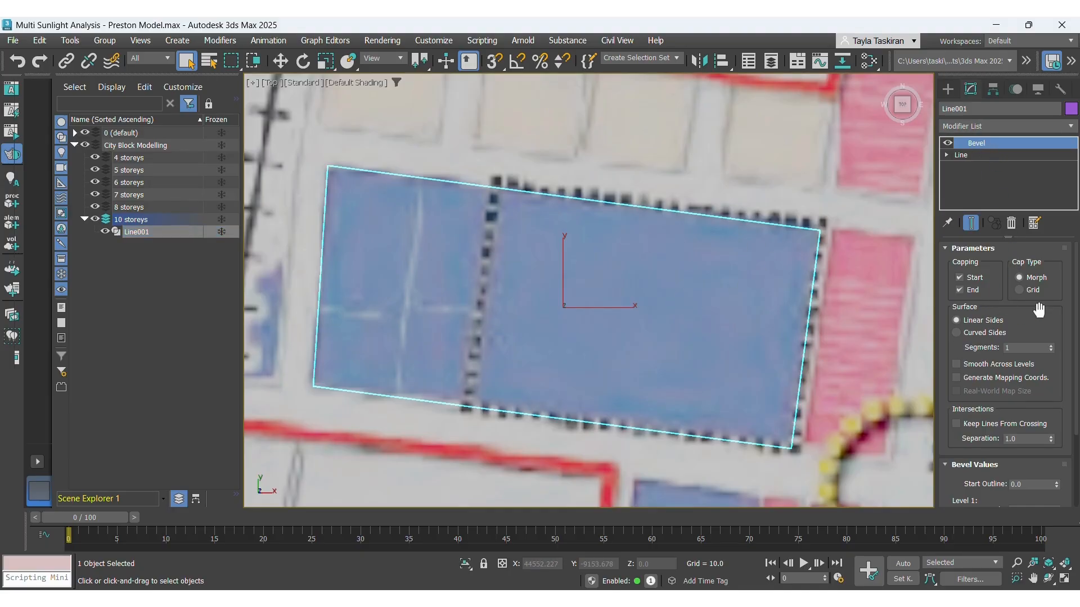
scroll(1038, 310, down, 6)
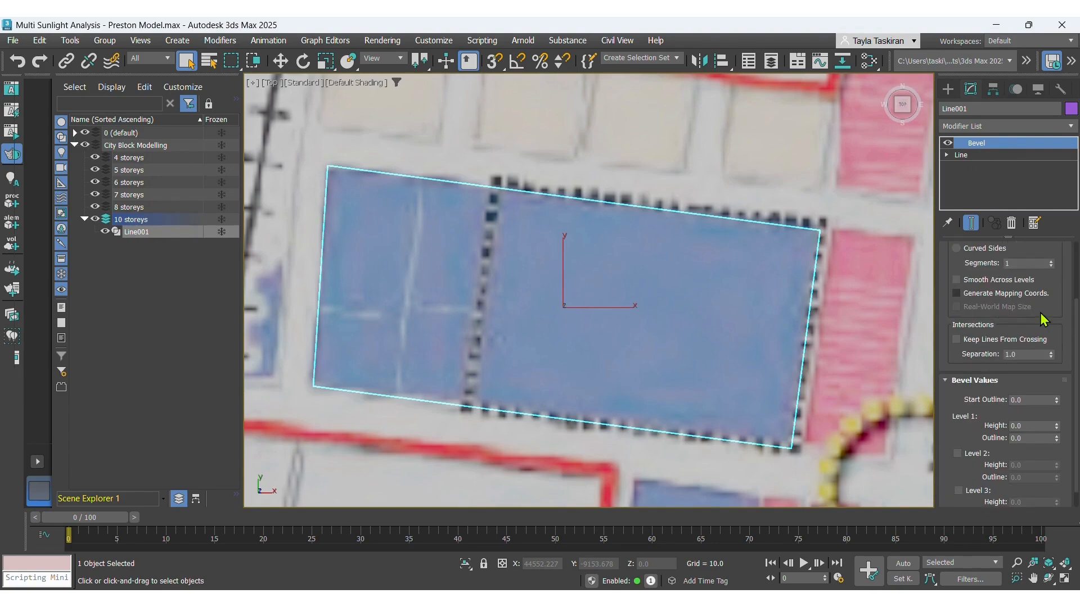
scroll(1039, 310, down, 1)
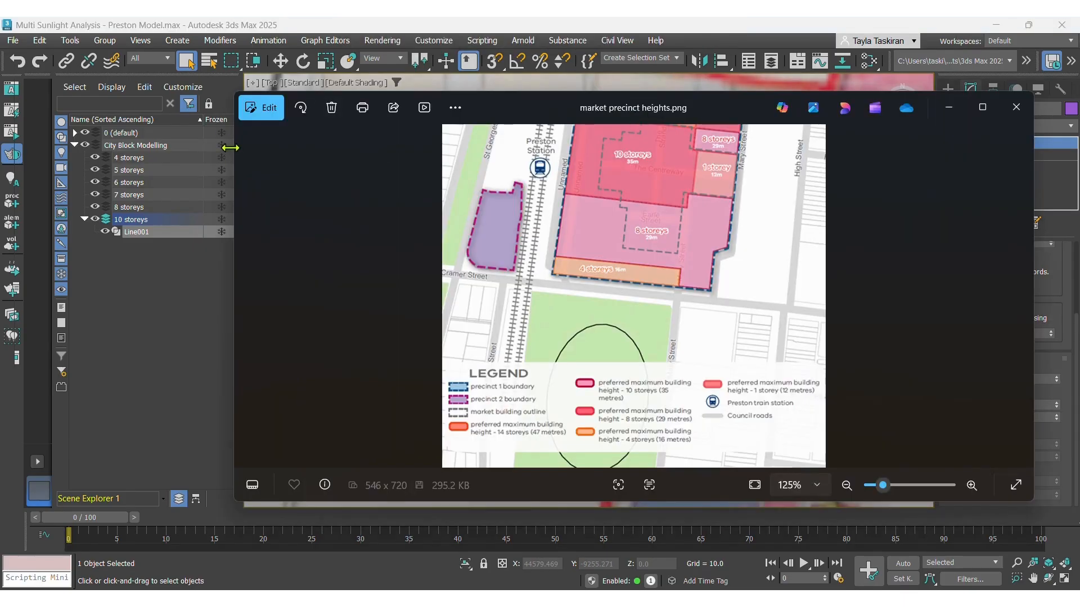
Consult the market precinct heights image and calculate 35 − 1 and 35 − 11 on an online calculator.
drag(230, 147, 436, 161)
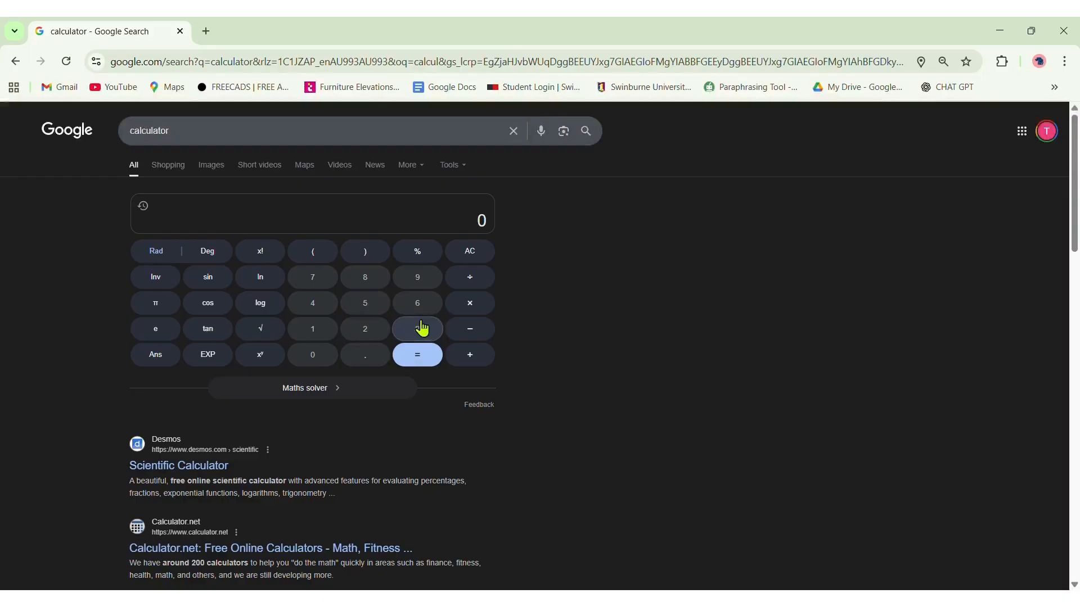
click(418, 330)
click(365, 304)
click(470, 329)
click(315, 330)
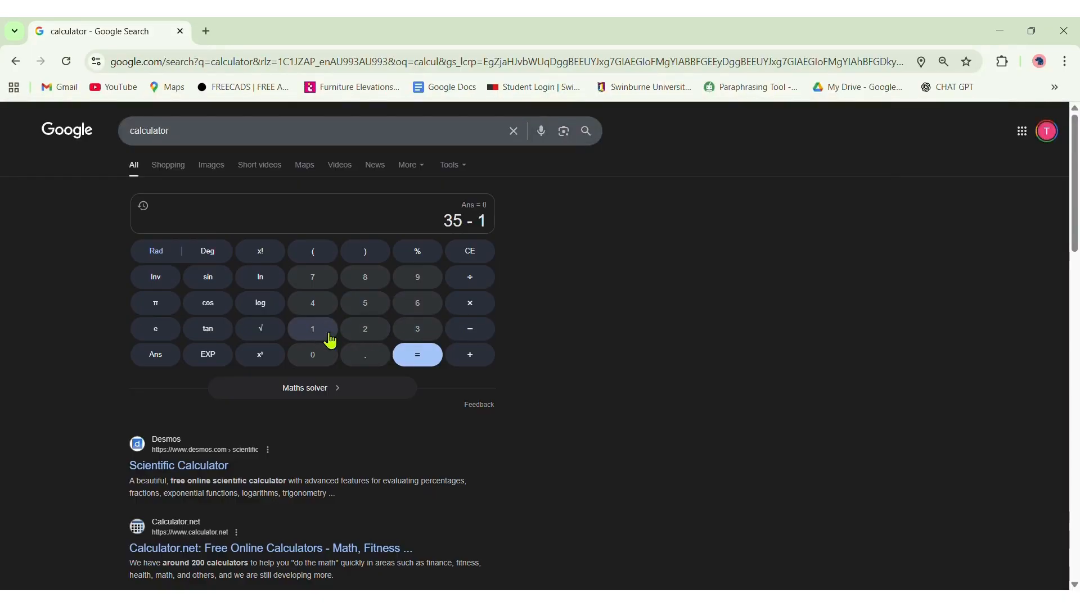
click(420, 356)
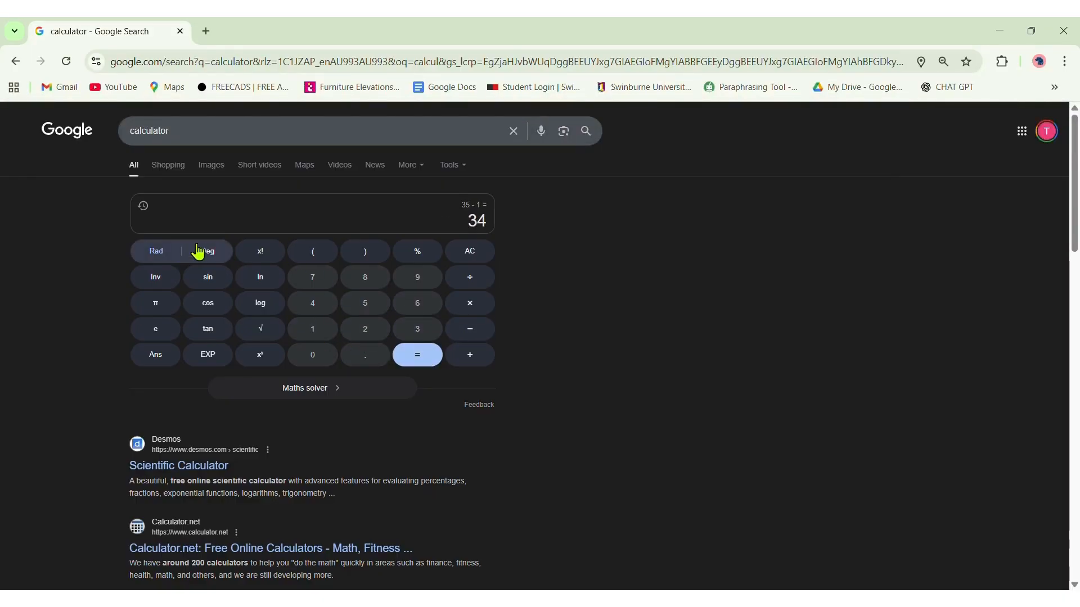
click(465, 257)
click(422, 335)
click(365, 303)
click(470, 329)
click(313, 330)
click(313, 330)
click(439, 360)
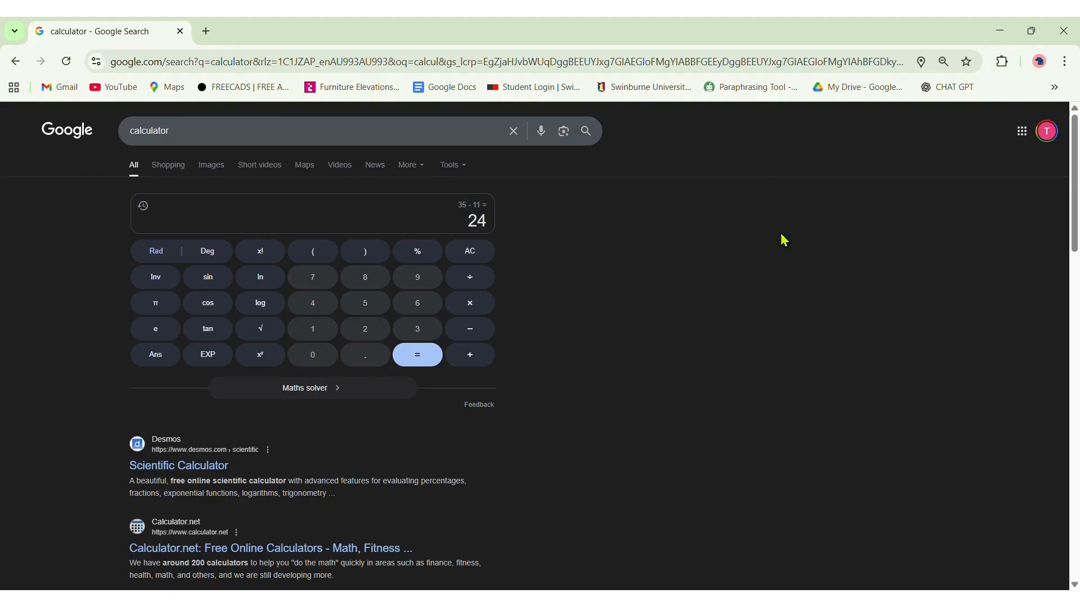
click(997, 35)
drag(724, 105, 1079, 84)
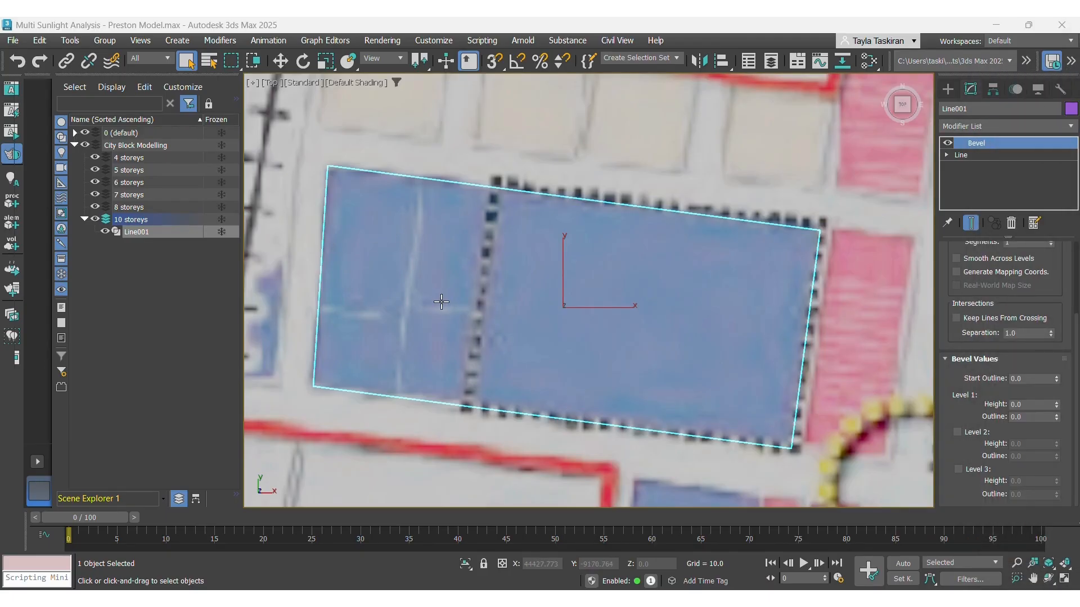
Orbit the viewport into perspective and set the bevel's Level 1 height to 11.0.
scroll(557, 312, down, 3)
scroll(575, 302, up, 3)
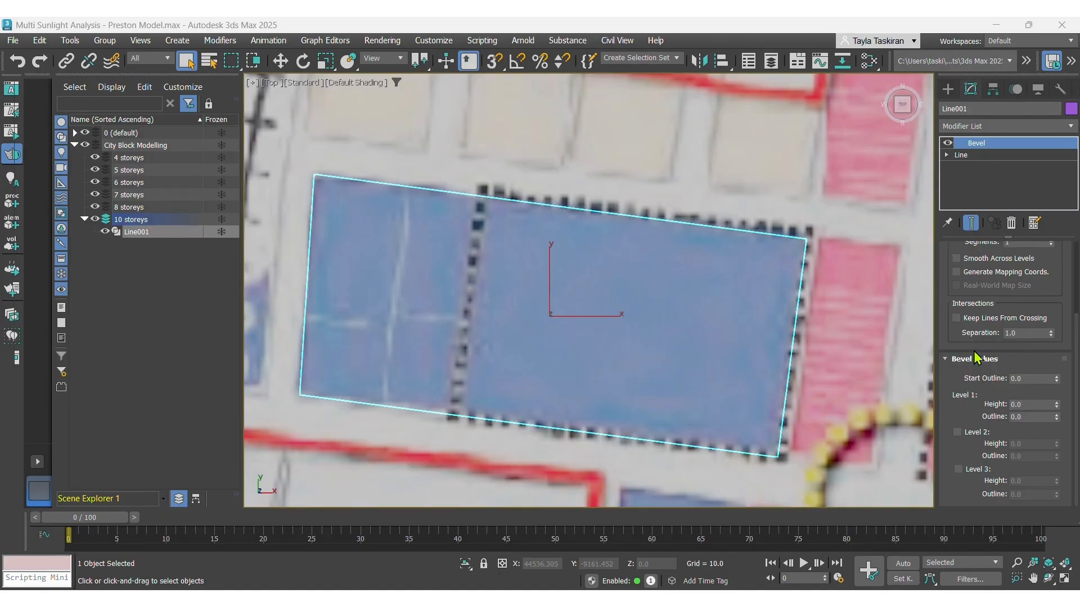
scroll(968, 351, up, 3)
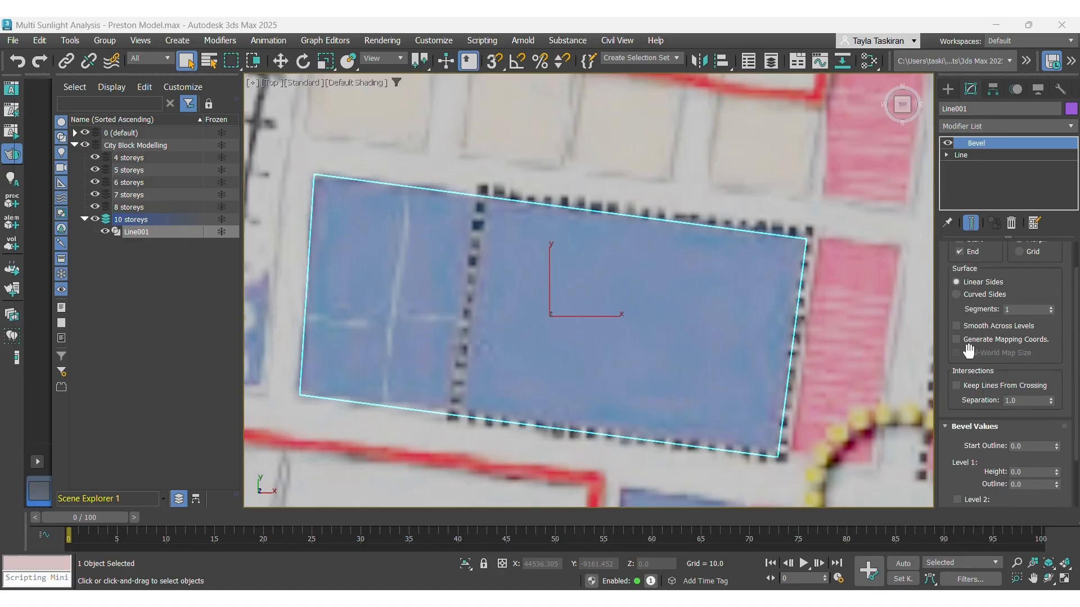
scroll(955, 298, up, 2)
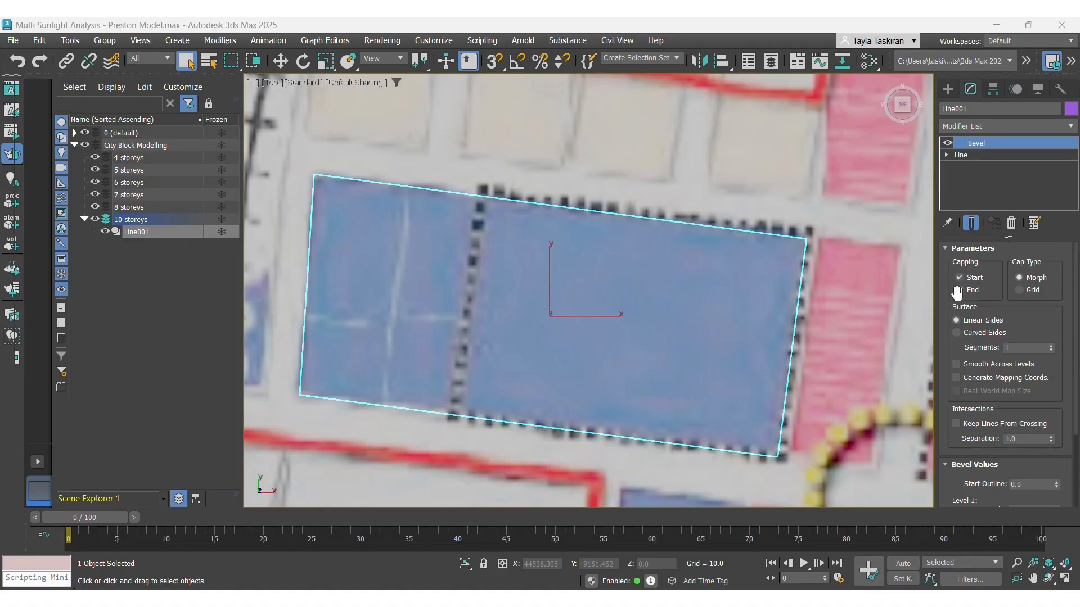
click(944, 249)
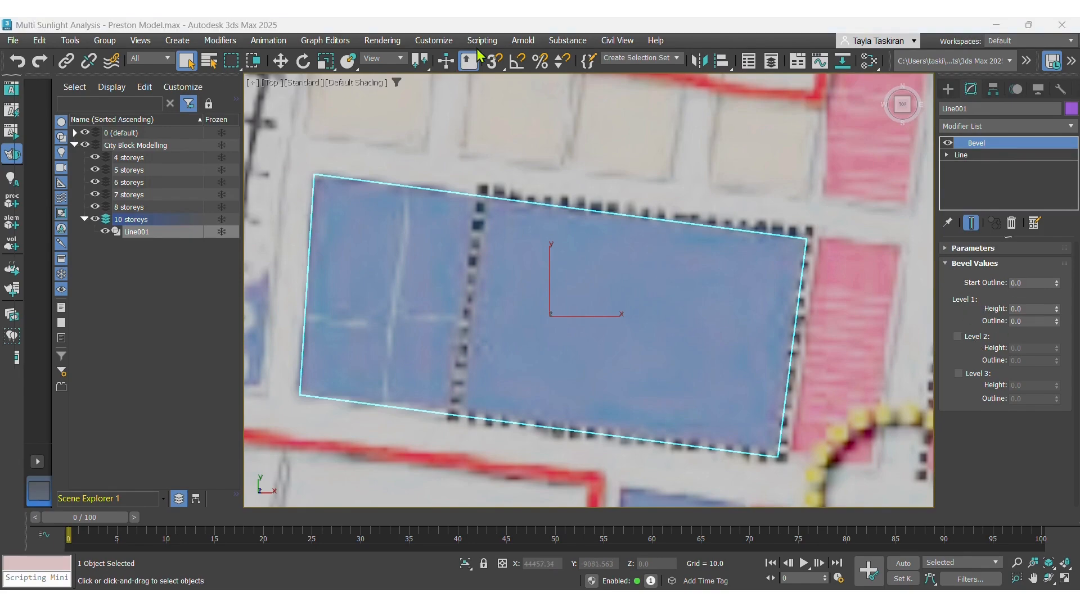
click(273, 84)
click(294, 132)
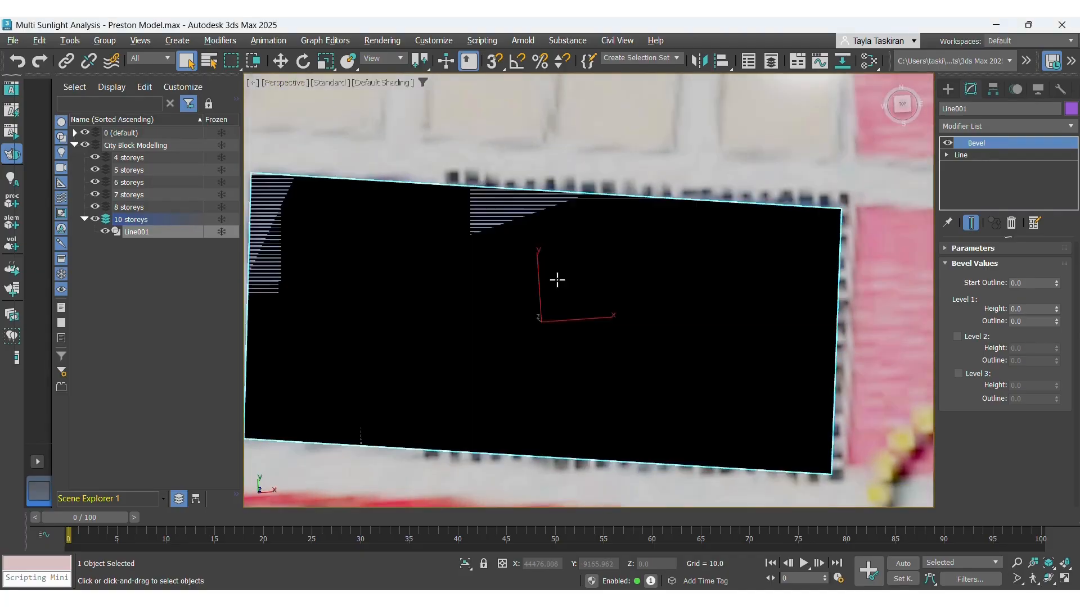
alt+middle_drag(556, 280, 586, 220)
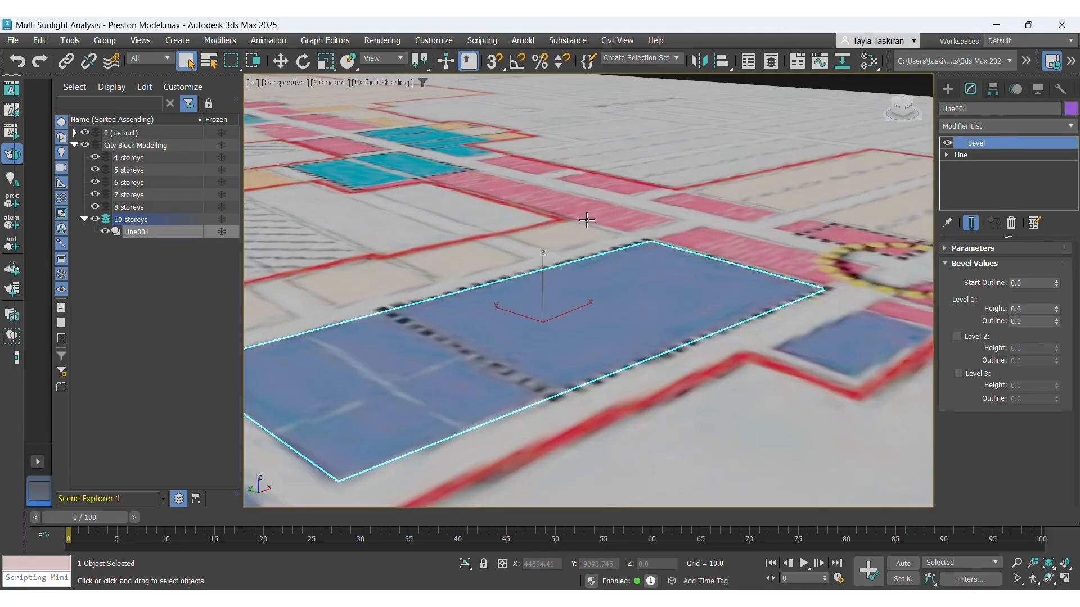
scroll(687, 330, down, 4)
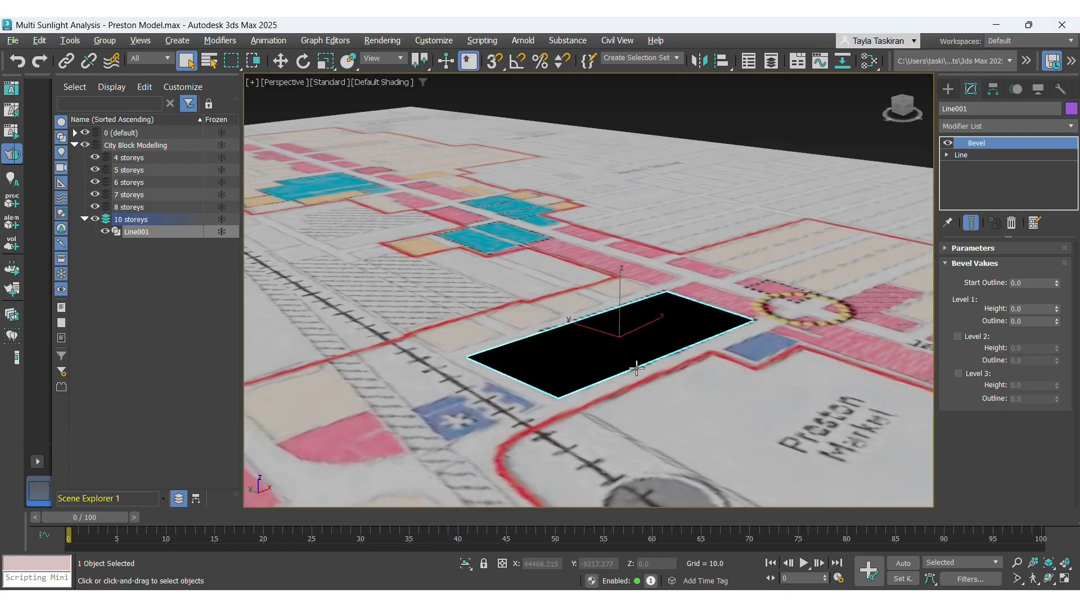
scroll(631, 369, up, 2)
scroll(615, 279, up, 2)
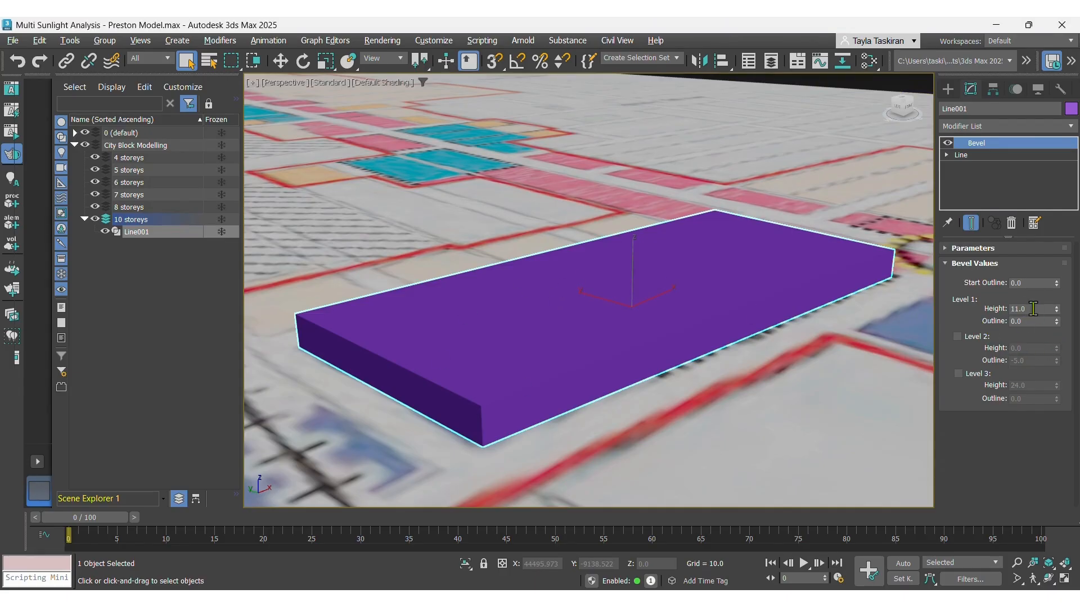
drag(1033, 308, 1010, 309)
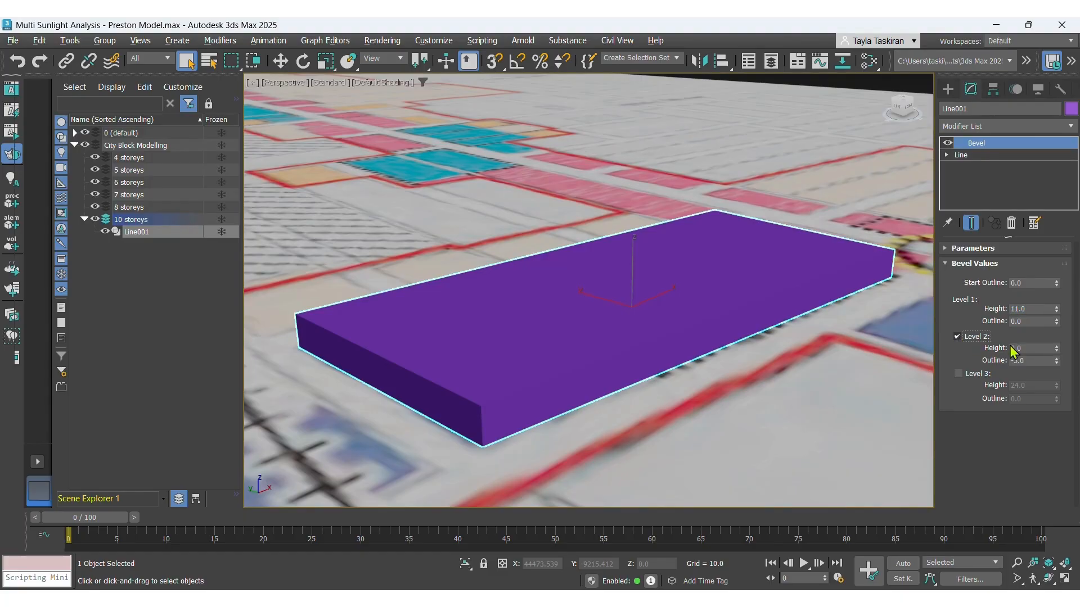
Enable bevel Levels 2 and 3, with a -5.0 outline at Level 2 and a 24.0 height at Level 3.
click(1031, 348)
click(1027, 360)
click(958, 374)
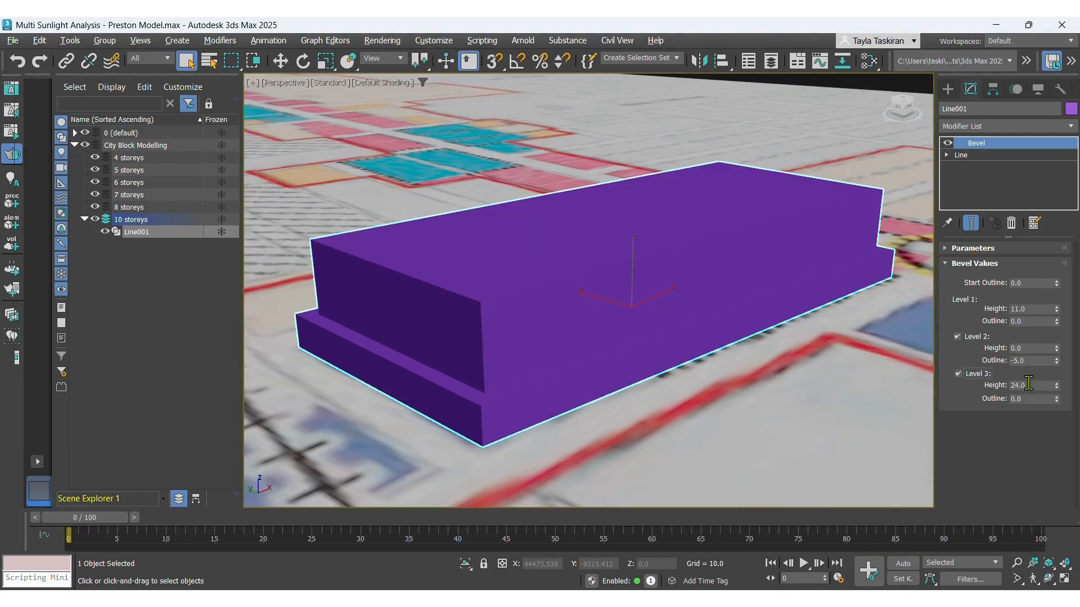
double_click(1014, 385)
scroll(553, 402, down, 3)
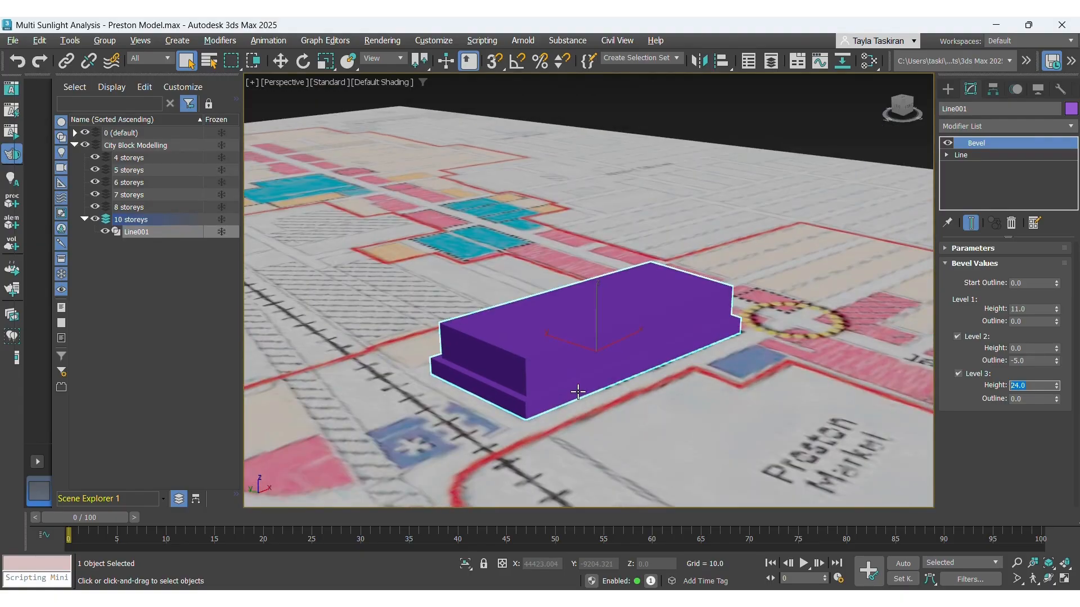
Deselect the block and switch the viewport to the Top view.
alt+click(698, 300)
alt+right_click(722, 304)
key(Escape)
scroll(696, 215, up, 3)
alt+middle_drag(697, 215, 725, 215)
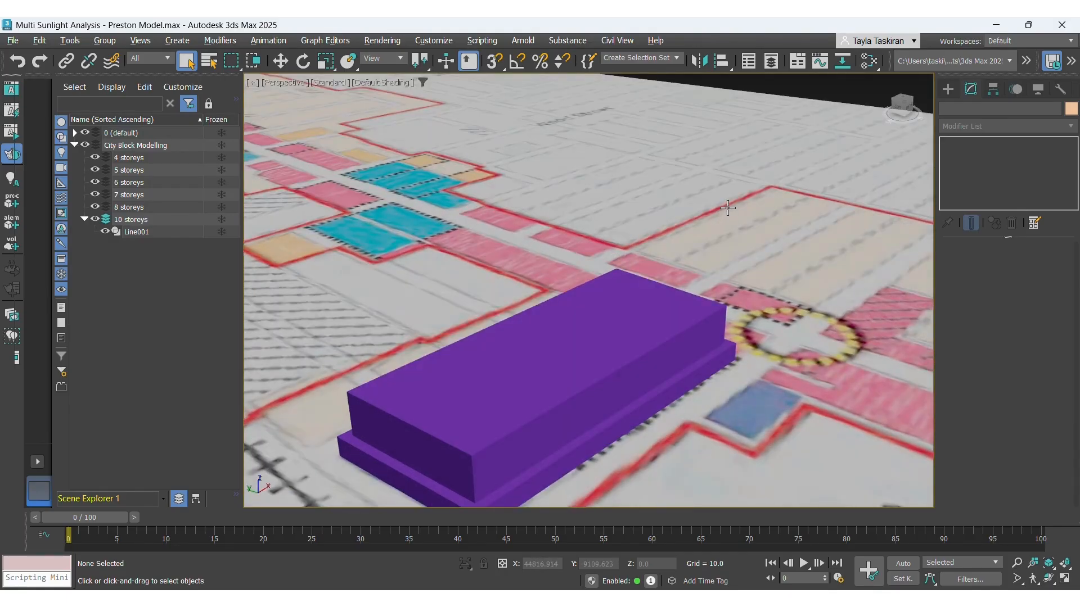
click(283, 83)
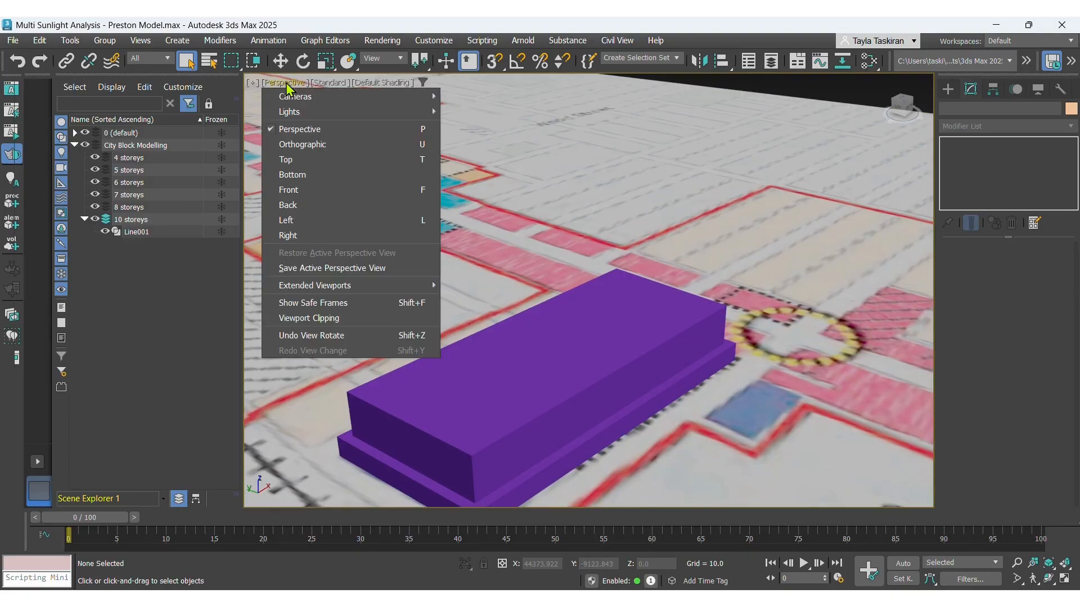
click(288, 159)
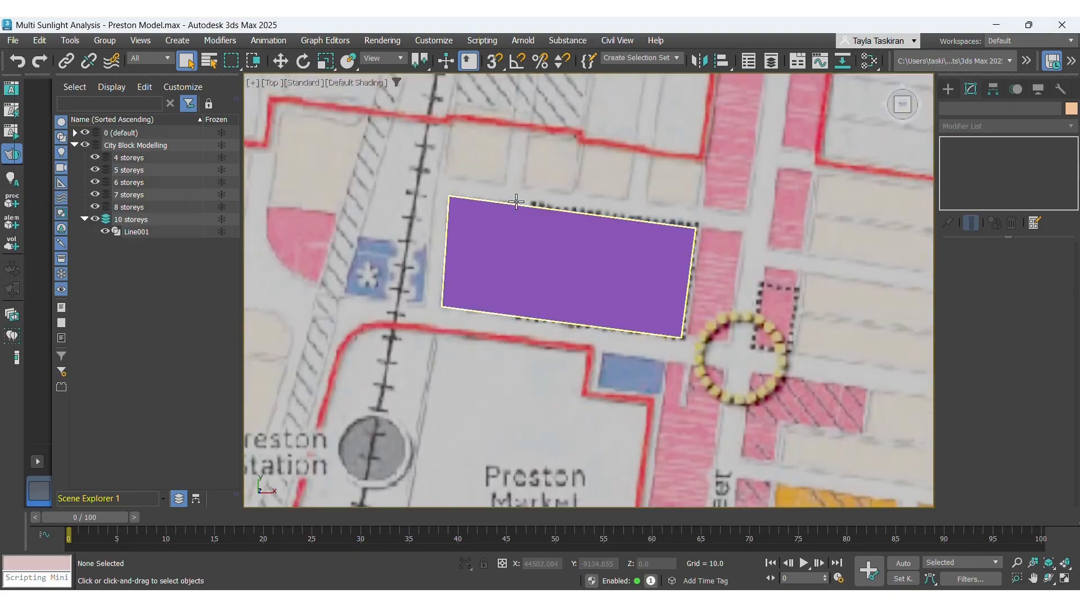
Zoom and pan around the master plan to examine the remaining building blocks.
scroll(516, 201, down, 5)
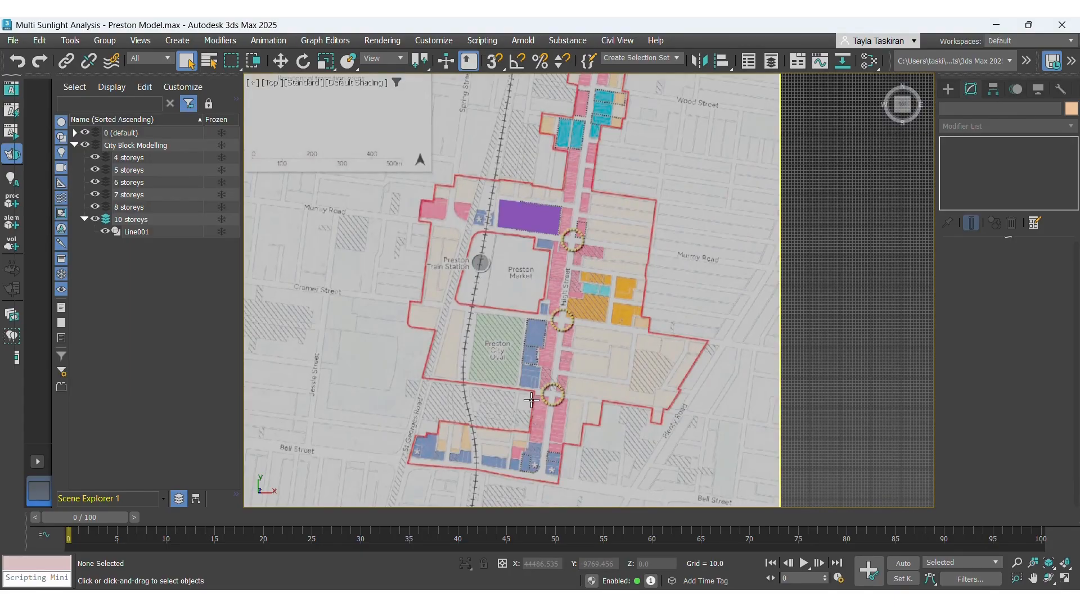
scroll(531, 400, up, 5)
scroll(531, 400, up, 2)
scroll(525, 135, down, 4)
scroll(524, 135, up, 4)
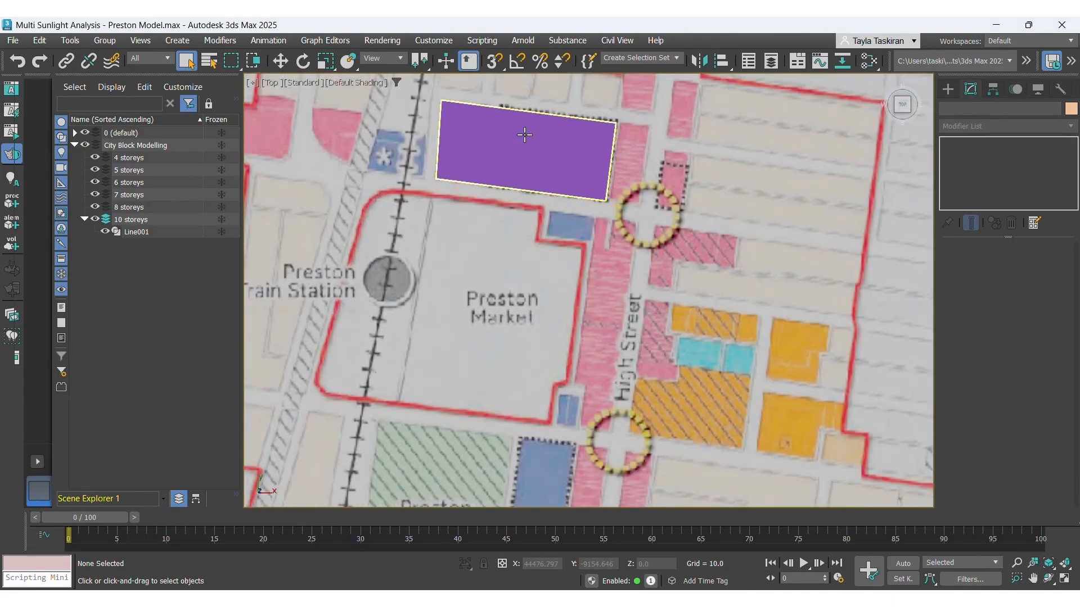
scroll(524, 135, down, 5)
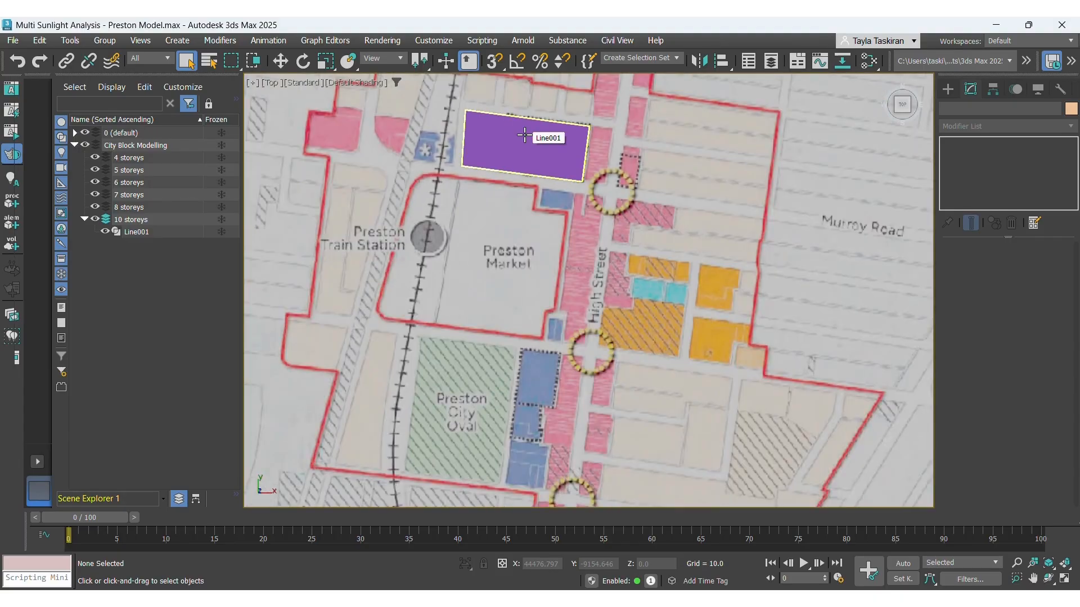
scroll(601, 364, up, 7)
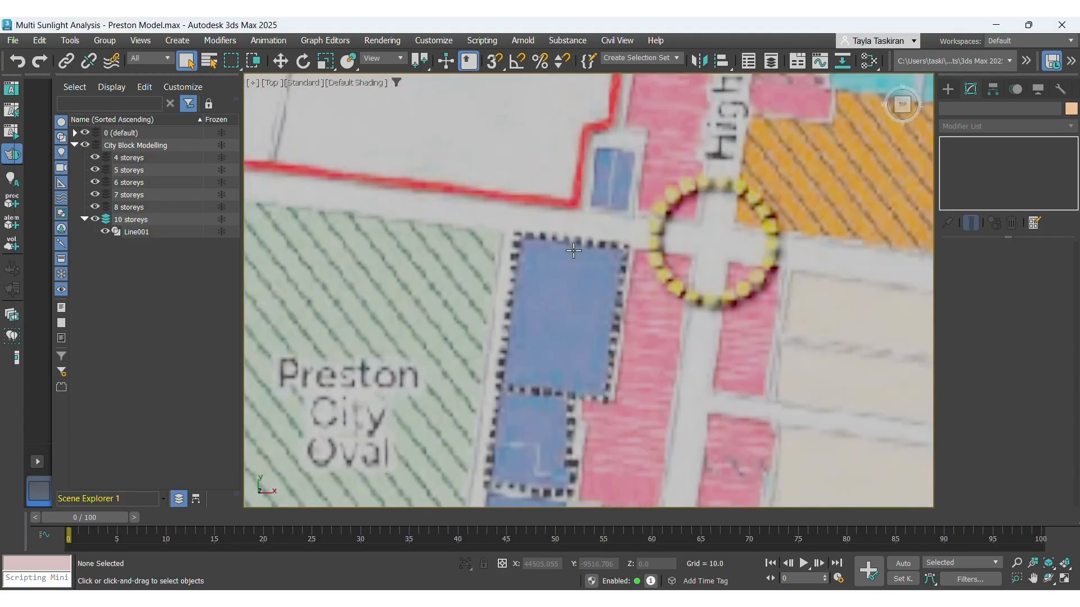
scroll(573, 251, down, 6)
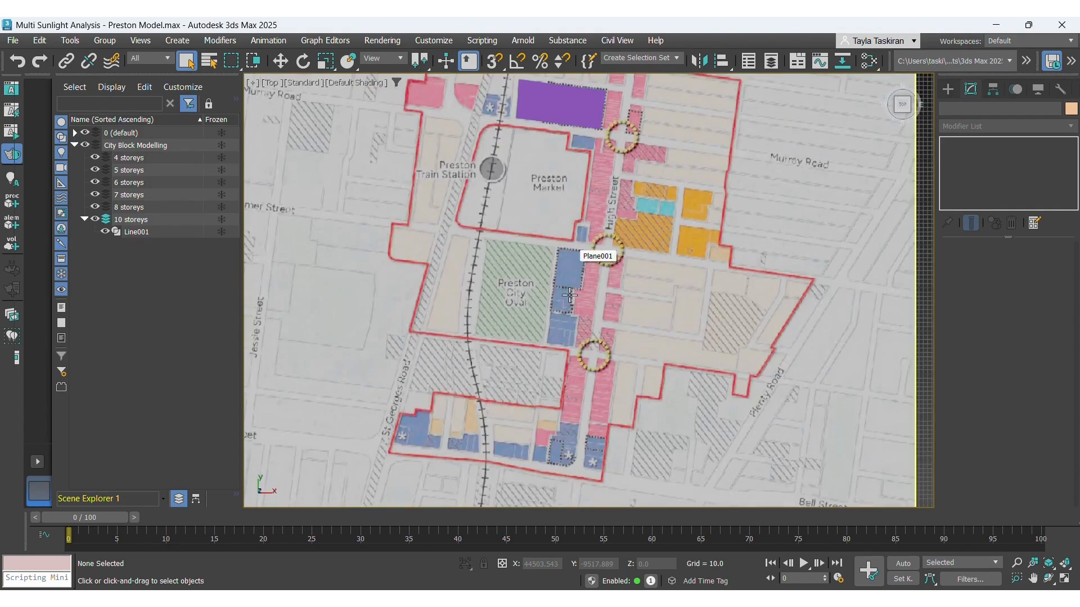
scroll(415, 422, up, 6)
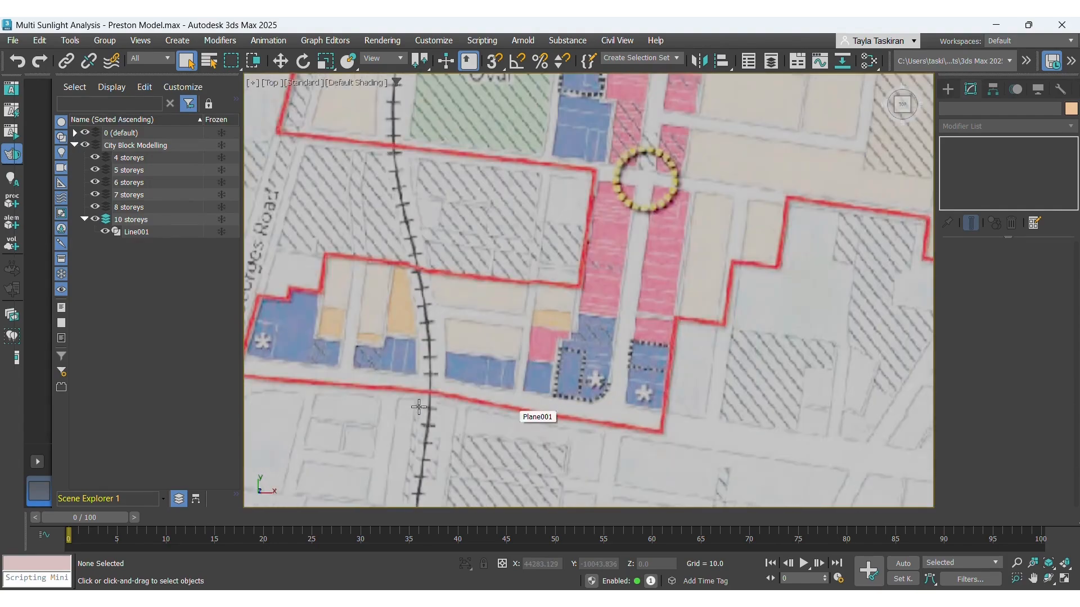
scroll(530, 414, down, 4)
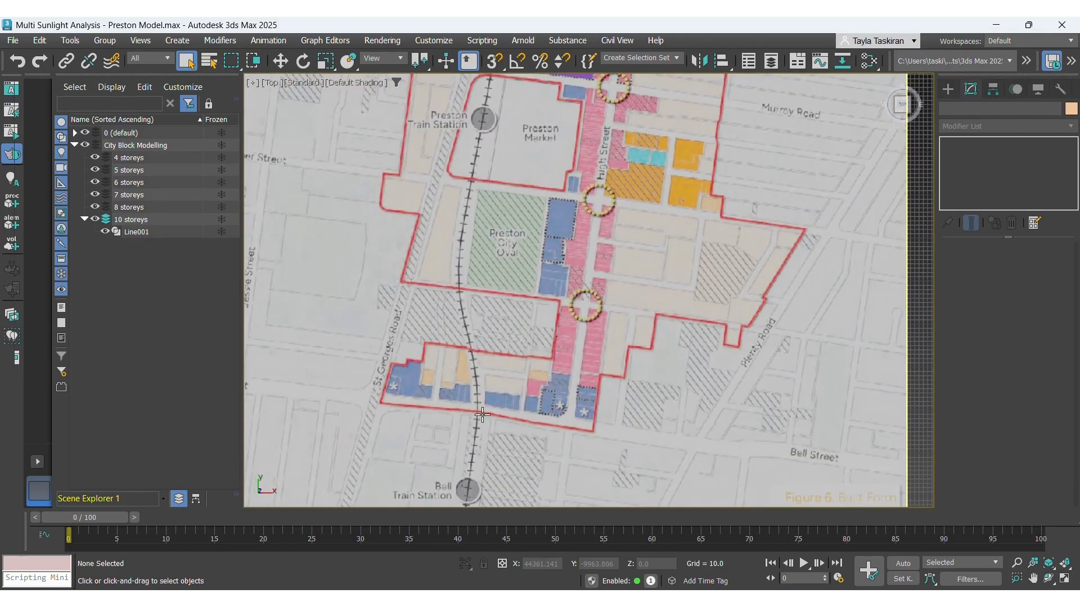
scroll(553, 342, down, 3)
scroll(579, 165, up, 5)
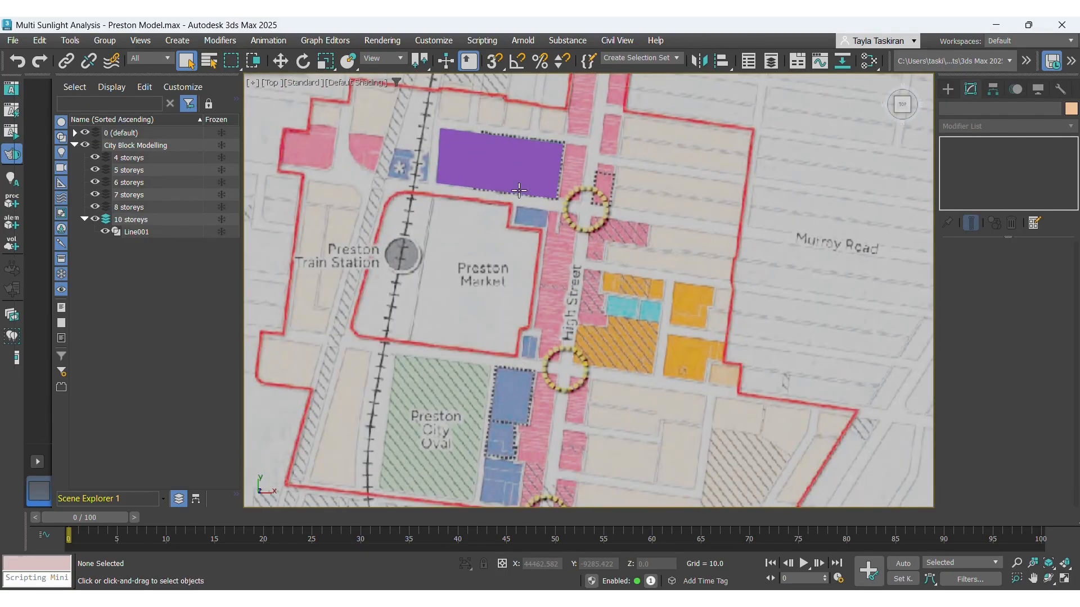
scroll(536, 219, up, 4)
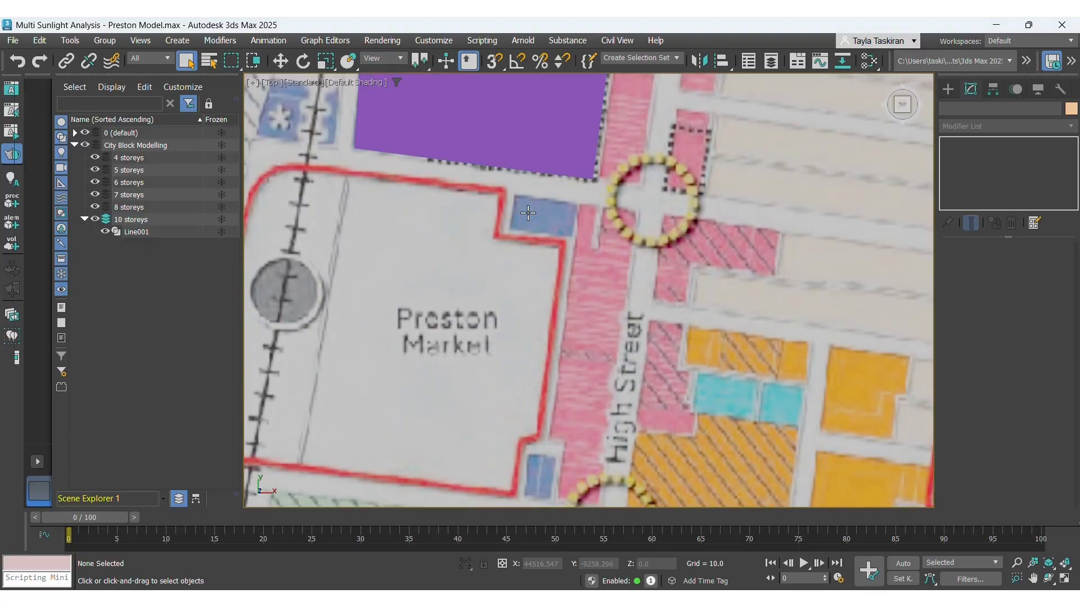
scroll(531, 210, down, 2)
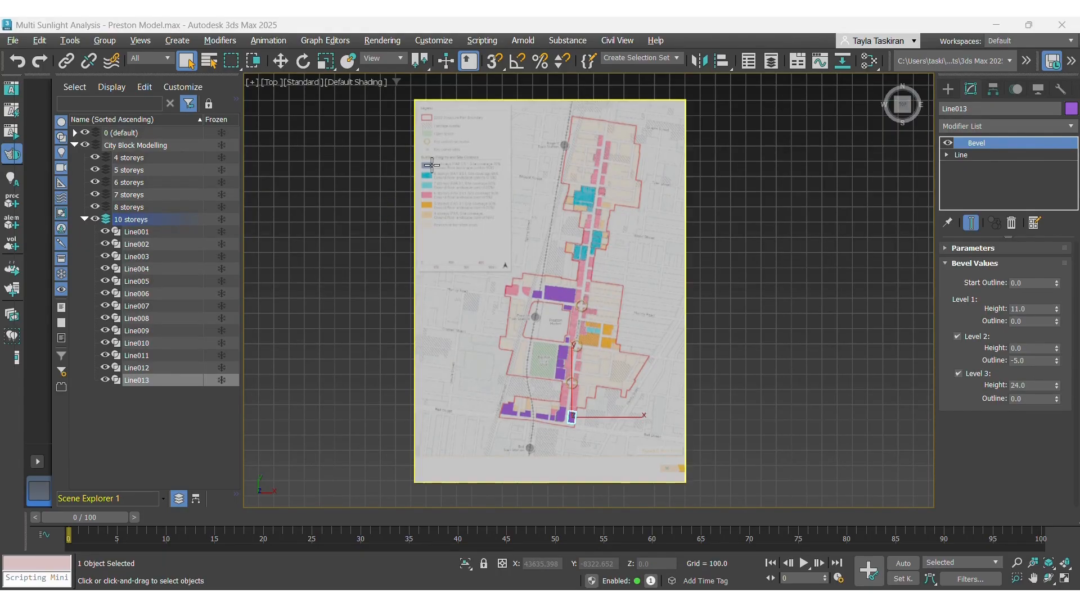
scroll(524, 392, up, 2)
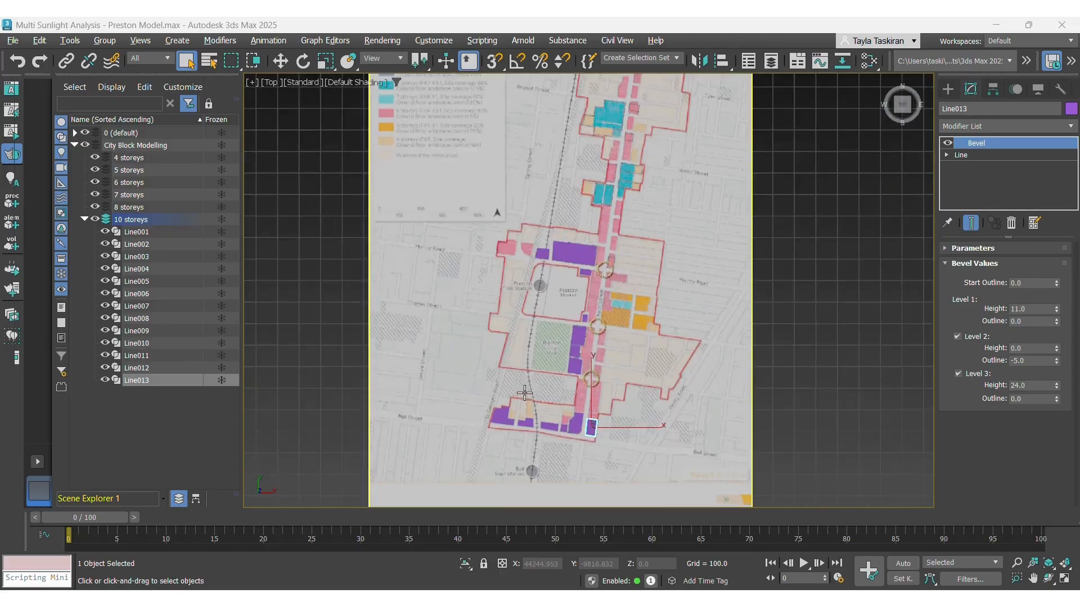
Switch the viewport to Perspective and orbit and zoom around the plan to inspect the bevelled building blocks.
scroll(524, 392, up, 1)
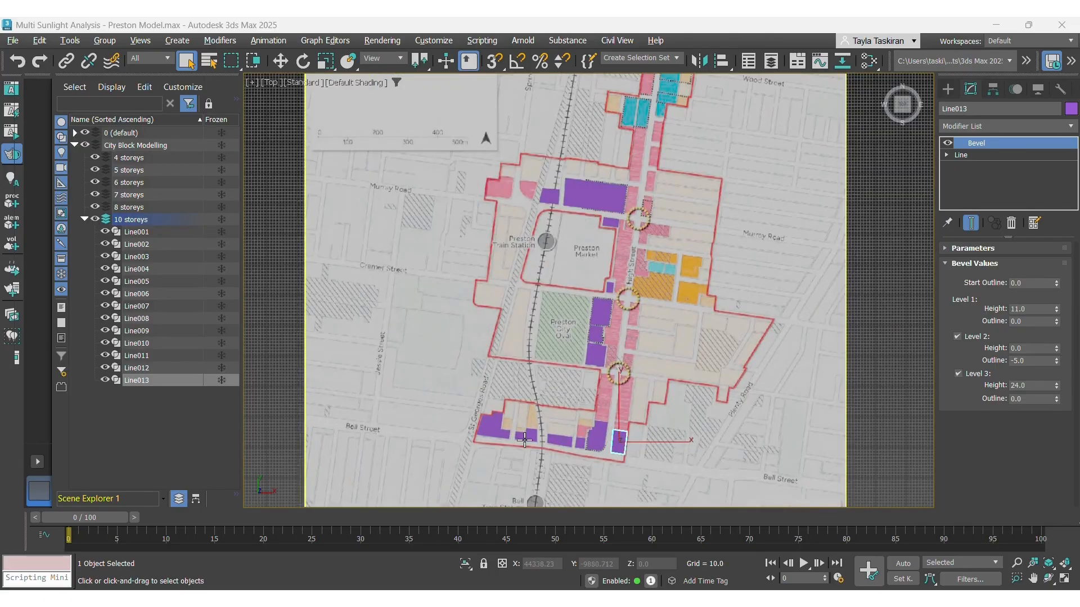
click(276, 83)
click(309, 129)
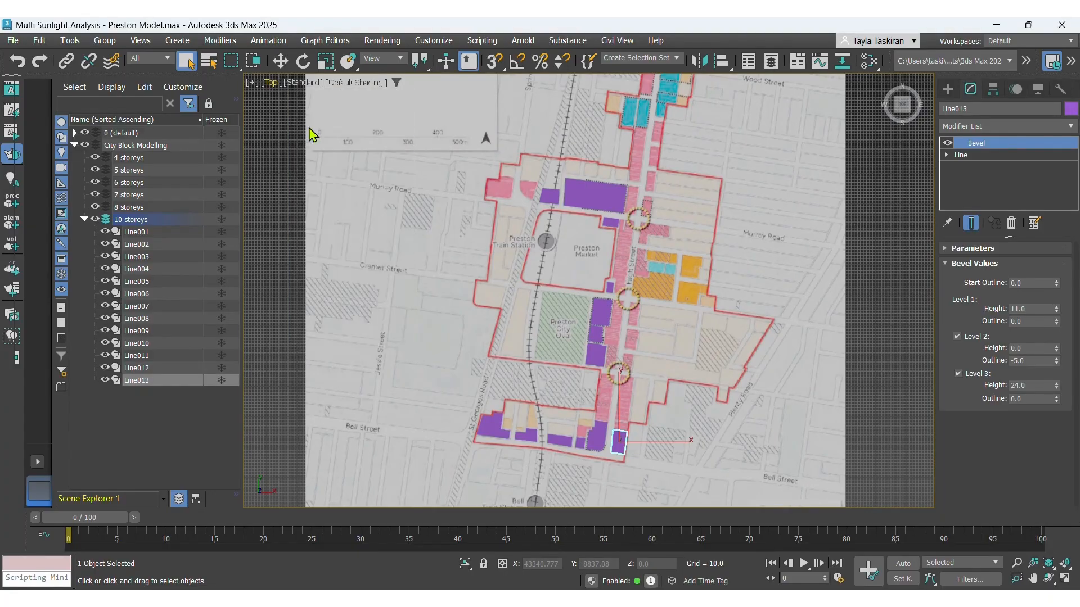
scroll(532, 347, up, 1)
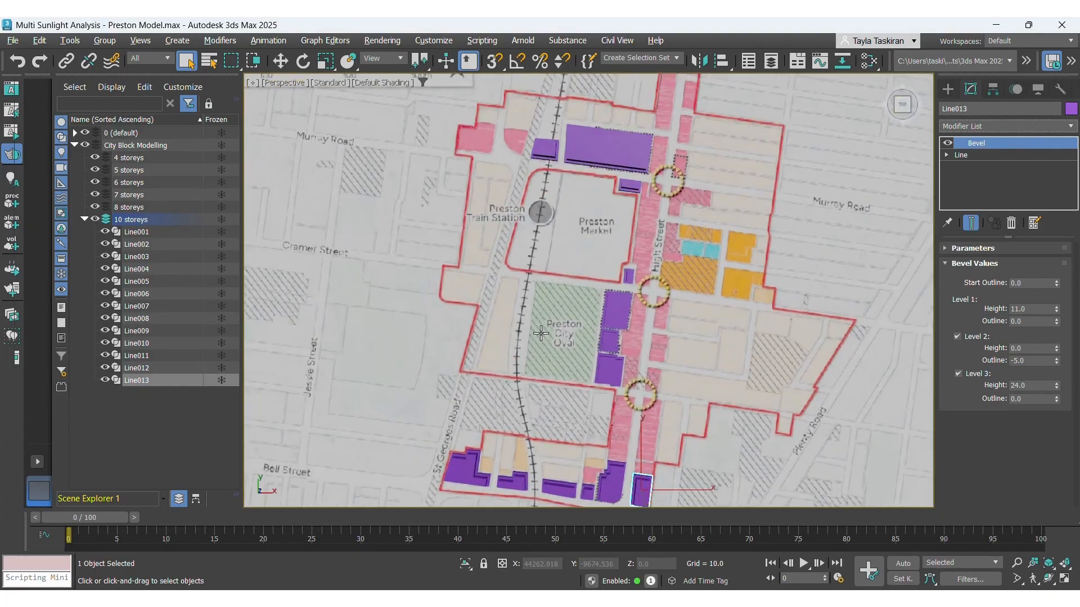
alt+middle_drag(532, 342, 551, 324)
scroll(578, 296, down, 6)
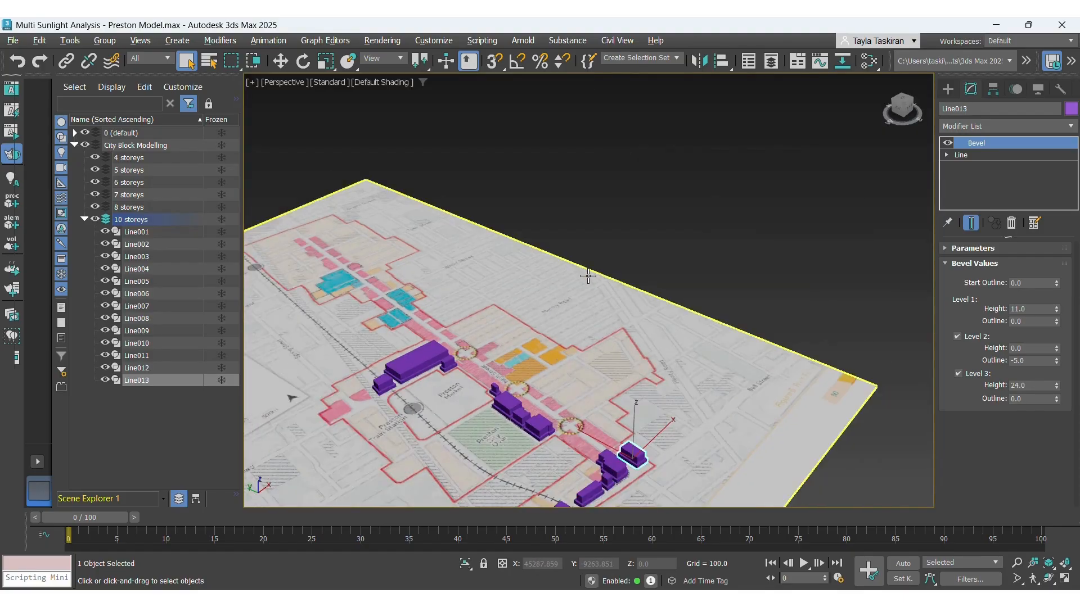
scroll(550, 329, up, 2)
scroll(549, 329, up, 3)
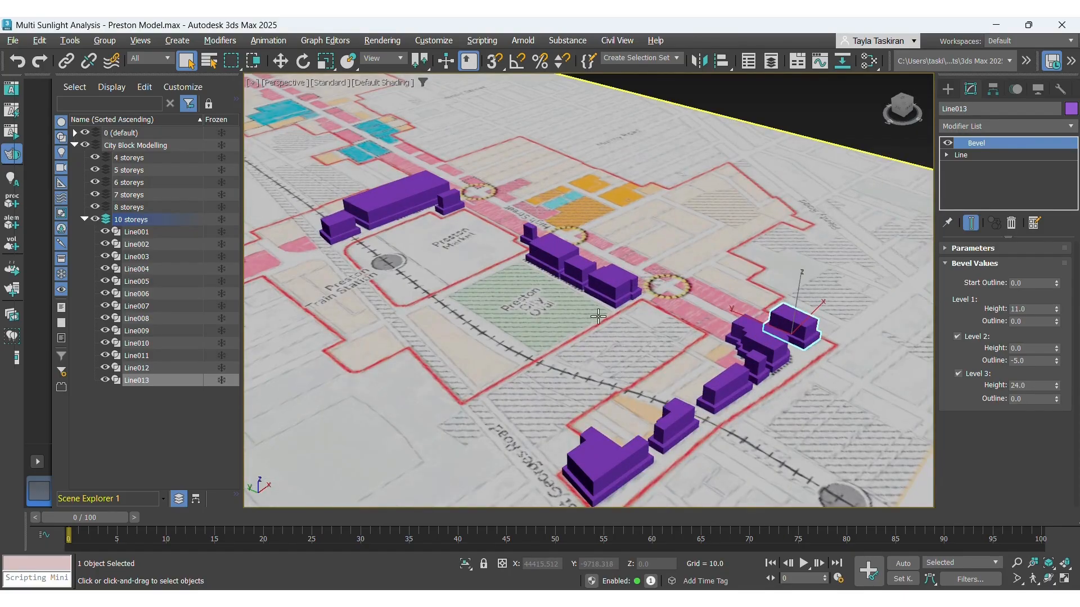
scroll(598, 317, up, 2)
scroll(598, 316, down, 4)
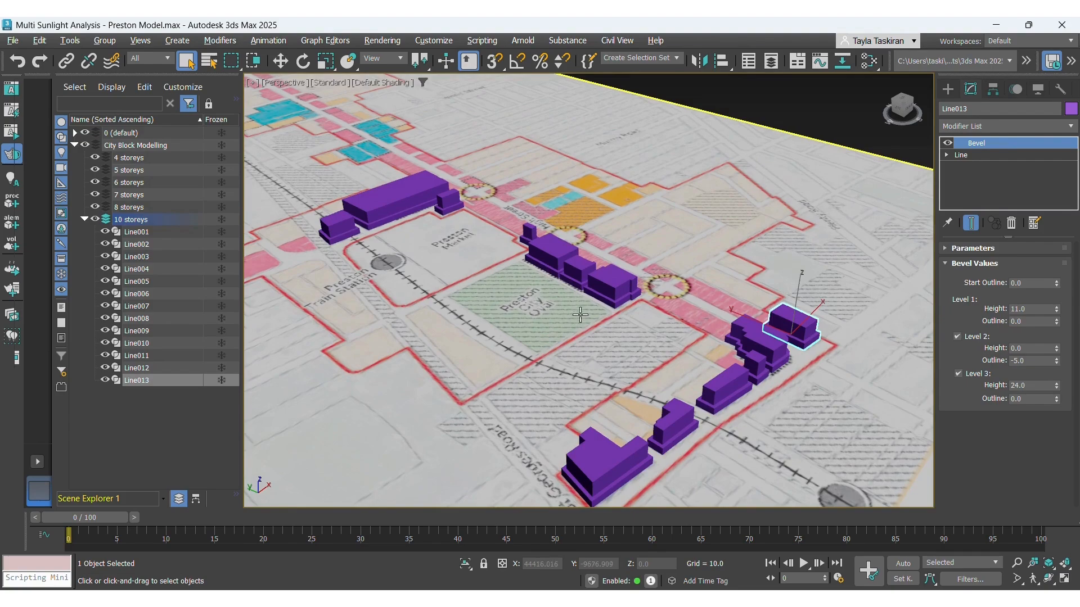
scroll(575, 264, up, 2)
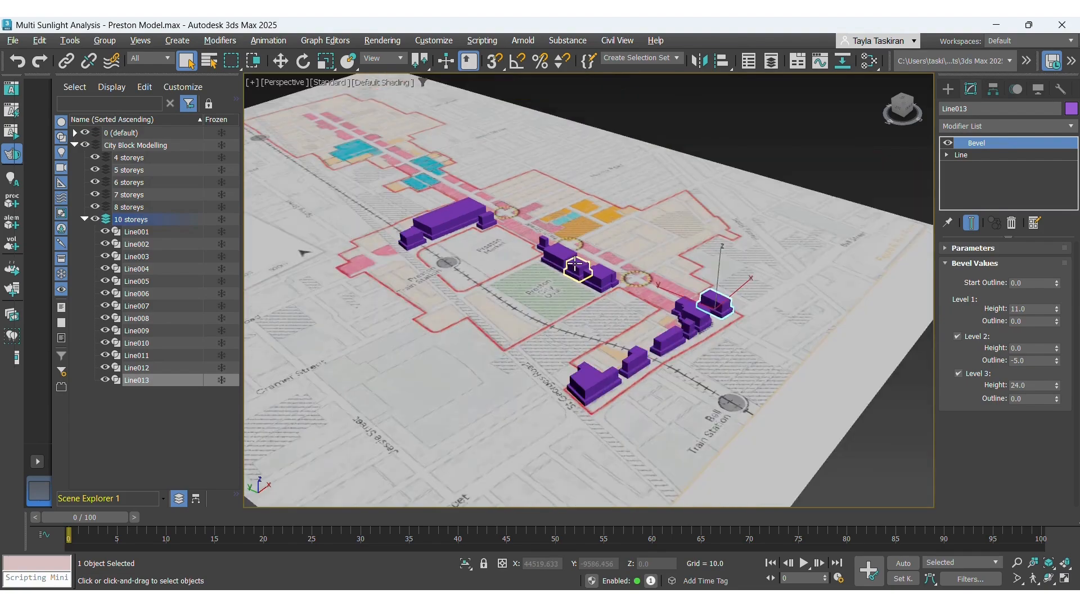
Collapse the 10 storeys layer and save the scene file.
click(84, 219)
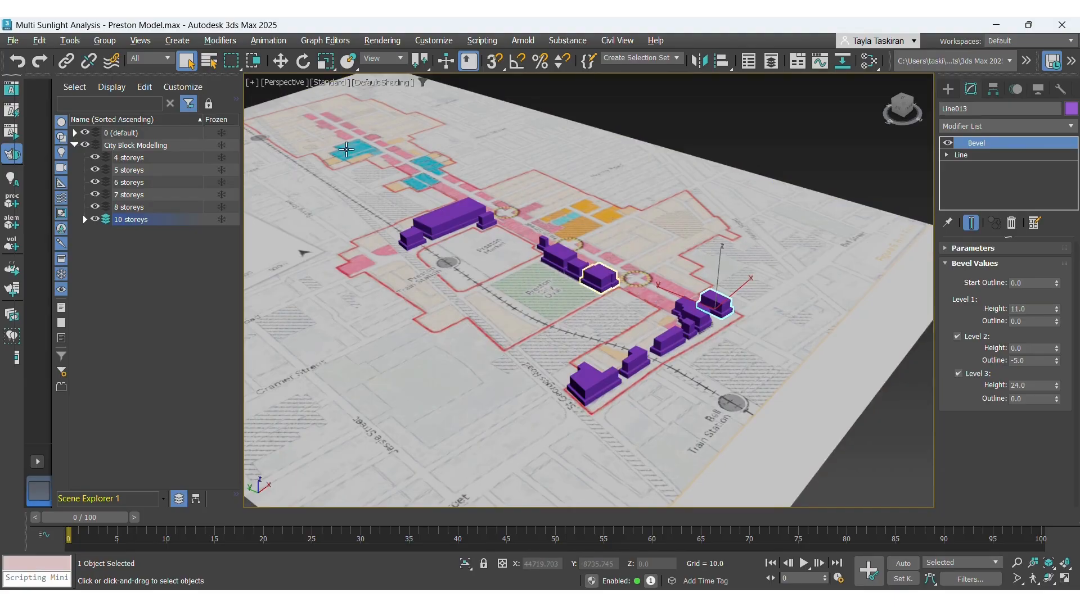
click(13, 41)
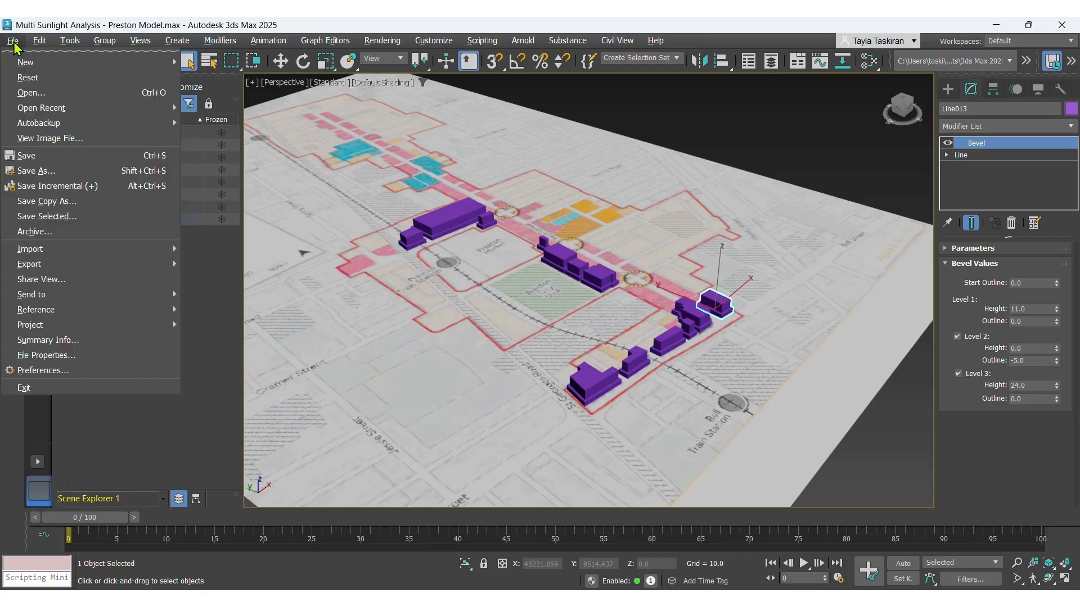
click(23, 156)
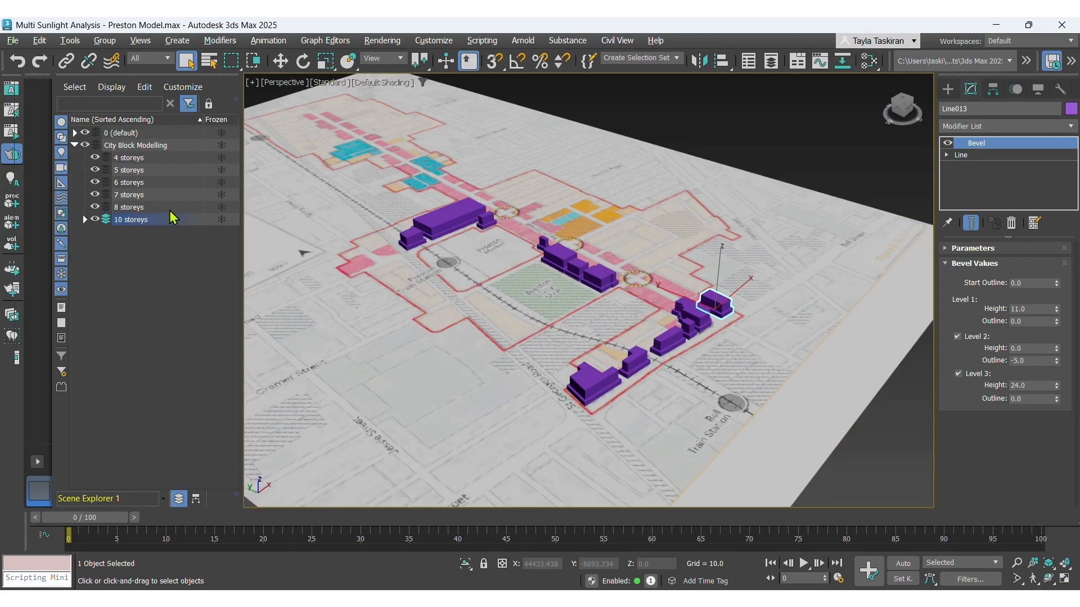
Make the 8 storeys layer current and switch the viewport to the Top view.
click(133, 208)
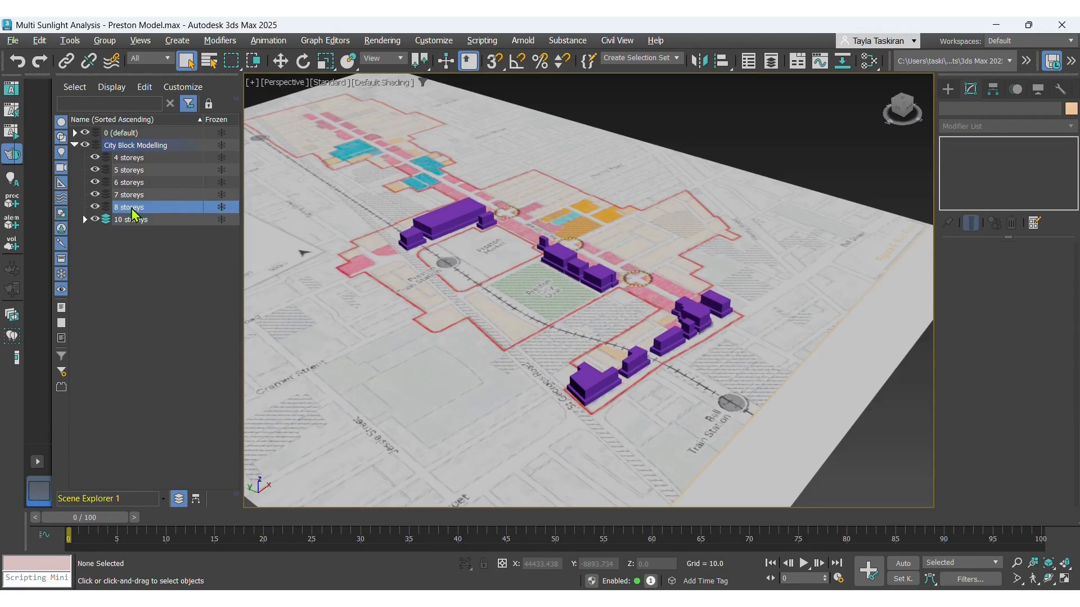
click(105, 208)
click(260, 84)
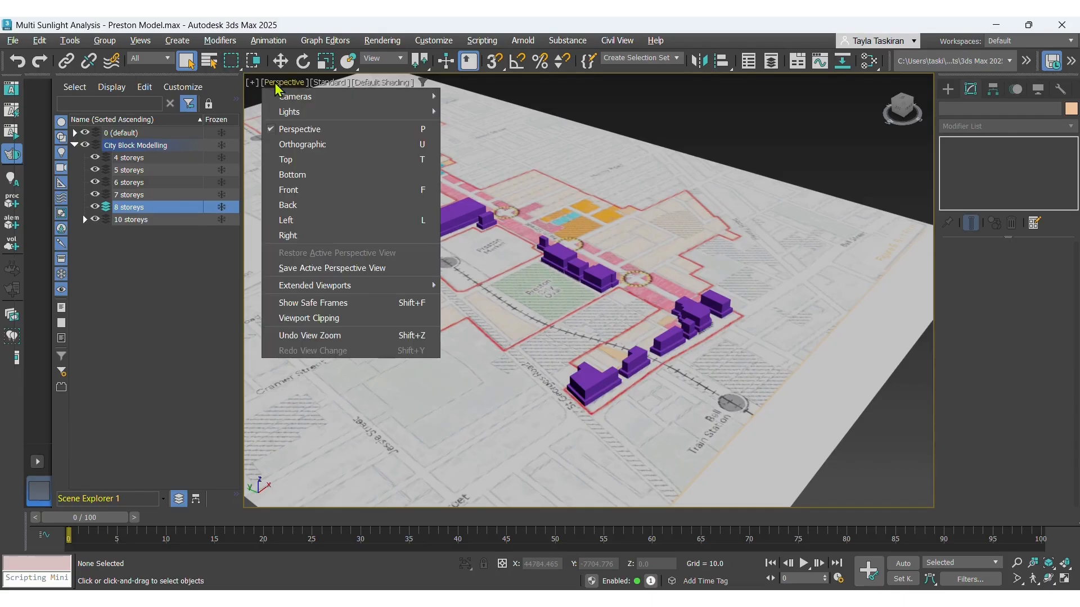
click(288, 160)
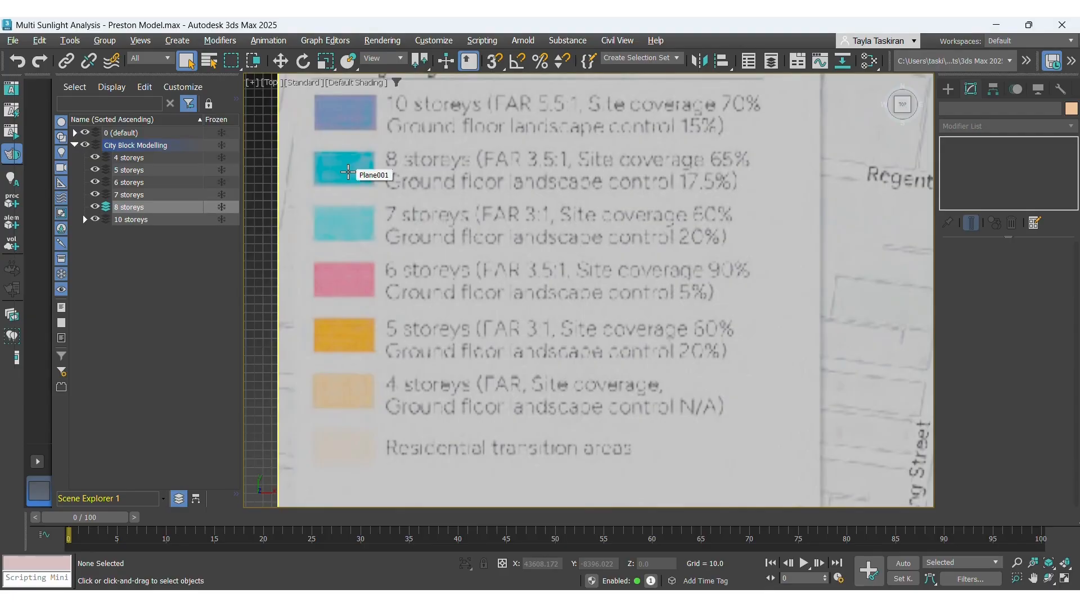
Zoom around the plan and consult the market precinct heights reference image.
scroll(347, 174, down, 6)
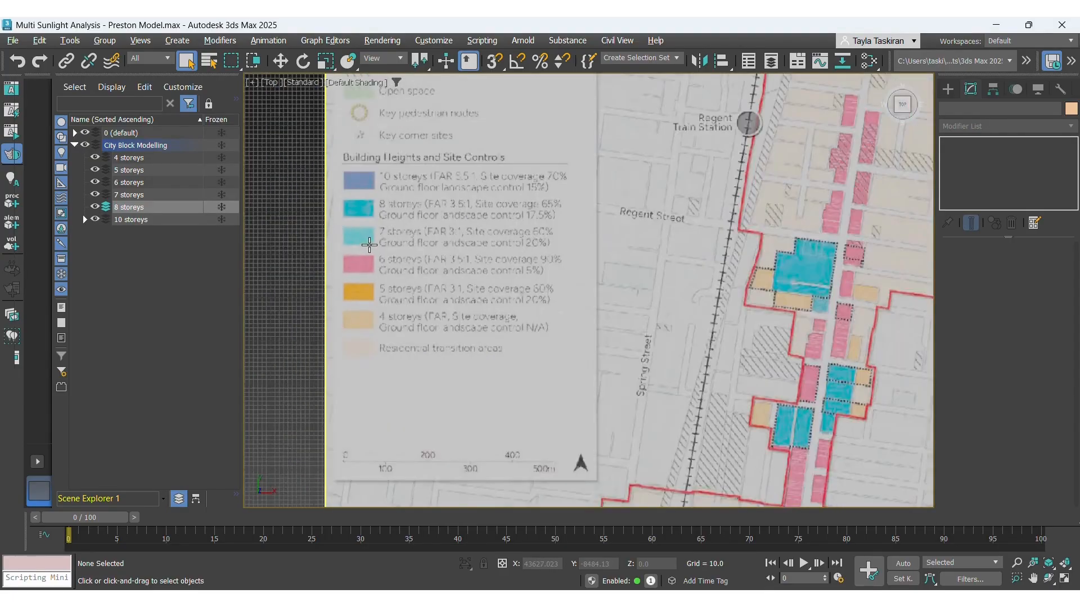
scroll(441, 248, down, 3)
scroll(616, 219, up, 3)
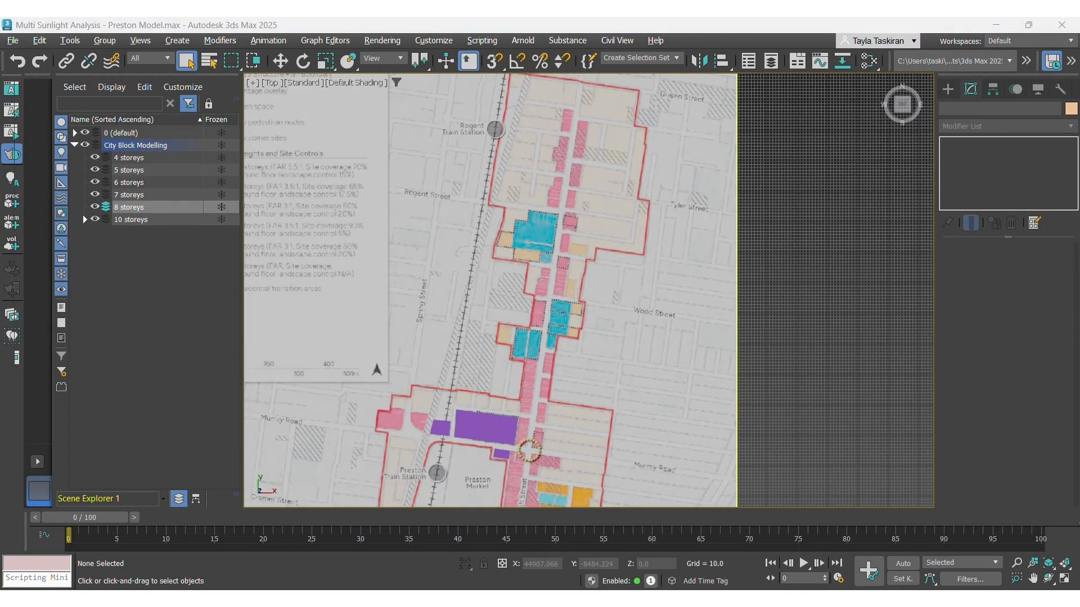
mouse_move(793, 598)
click(650, 543)
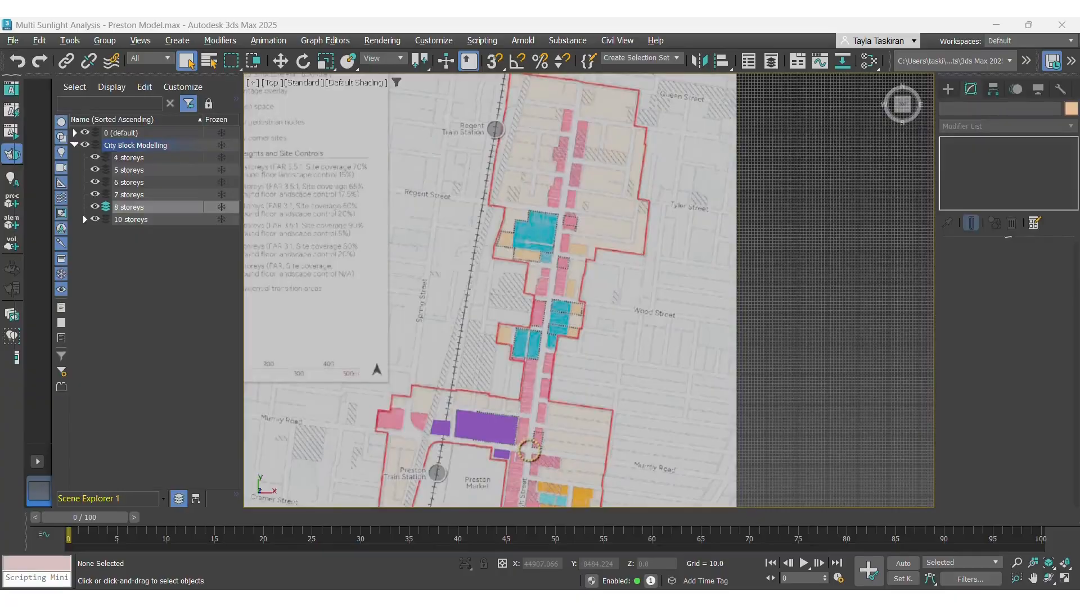
drag(625, 19, 554, 60)
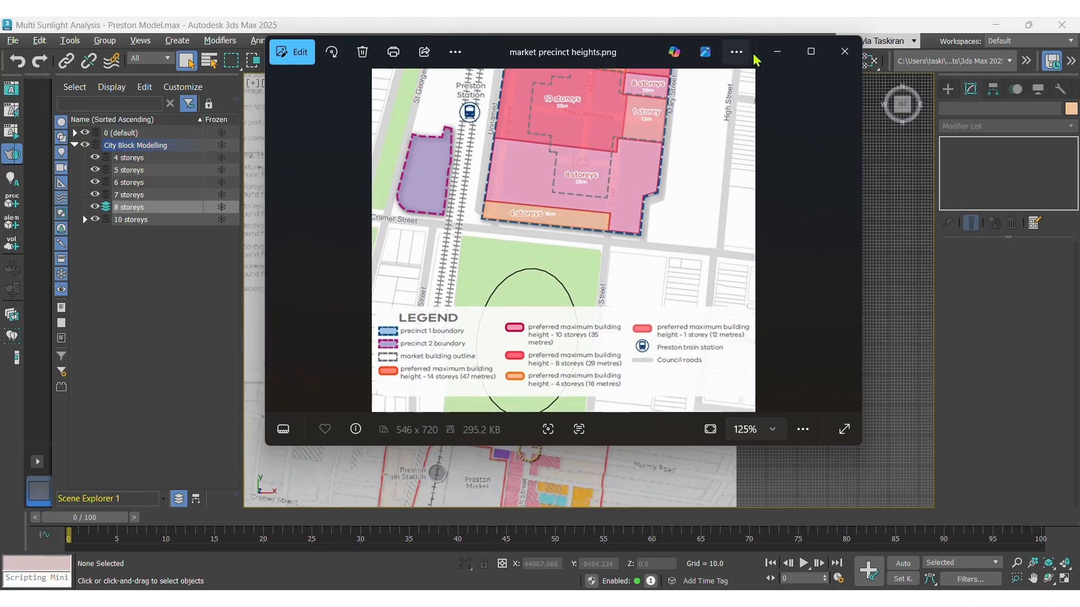
drag(646, 53, 1079, 141)
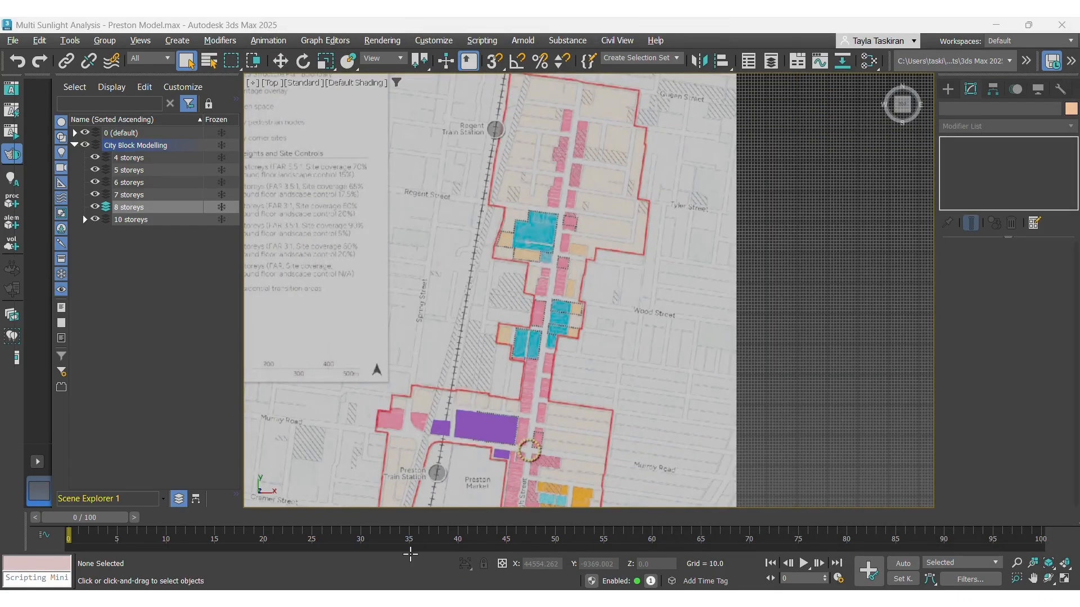
Switch to the browser calculator and compute 29 − 11.
mouse_move(297, 598)
click(357, 550)
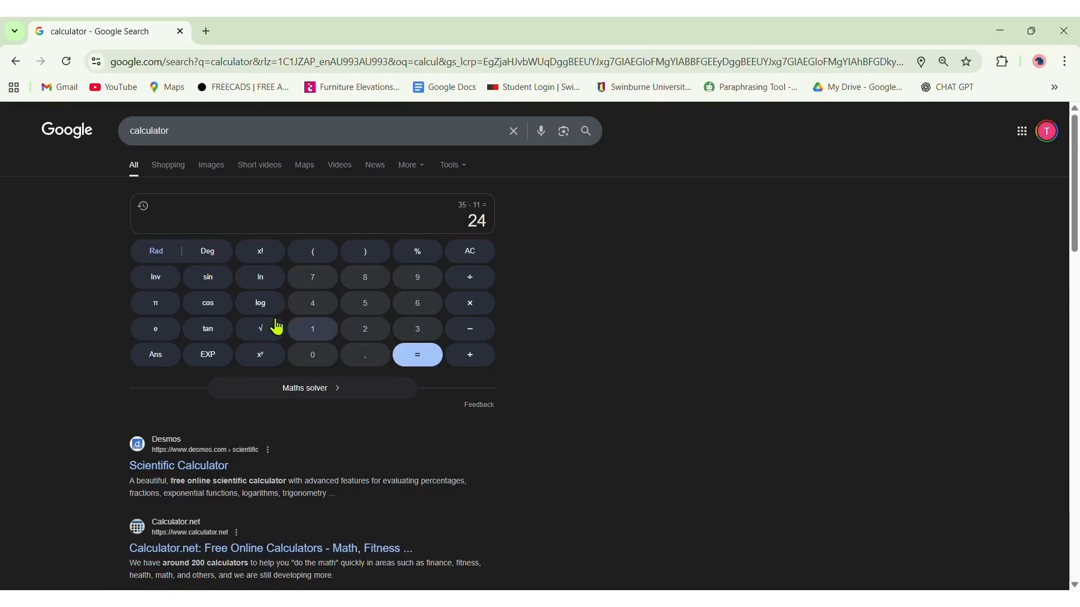
click(469, 254)
click(365, 329)
click(420, 280)
click(469, 333)
double_click(313, 332)
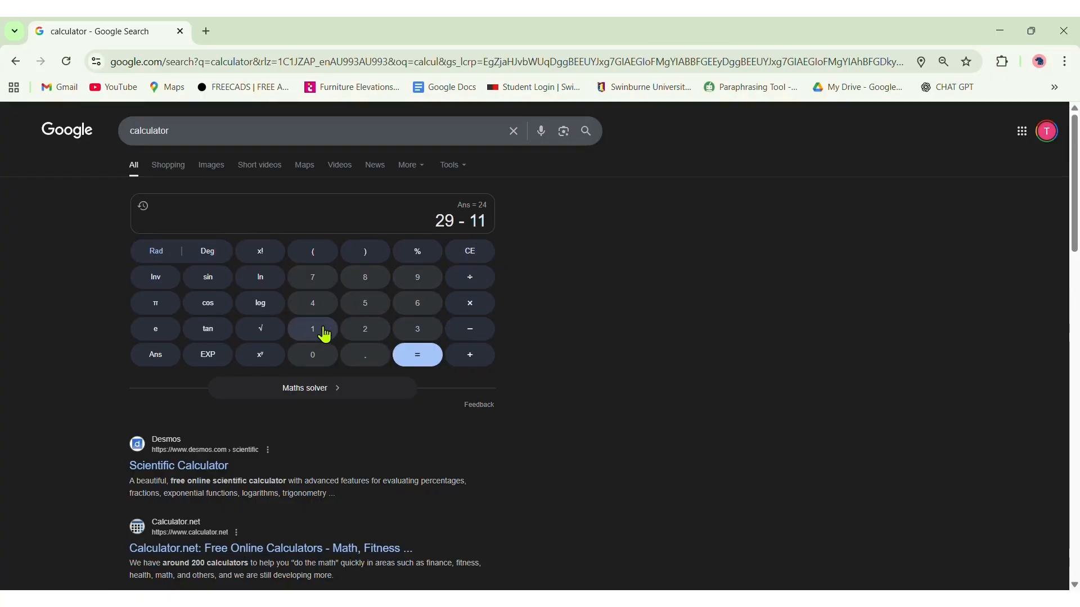
click(434, 357)
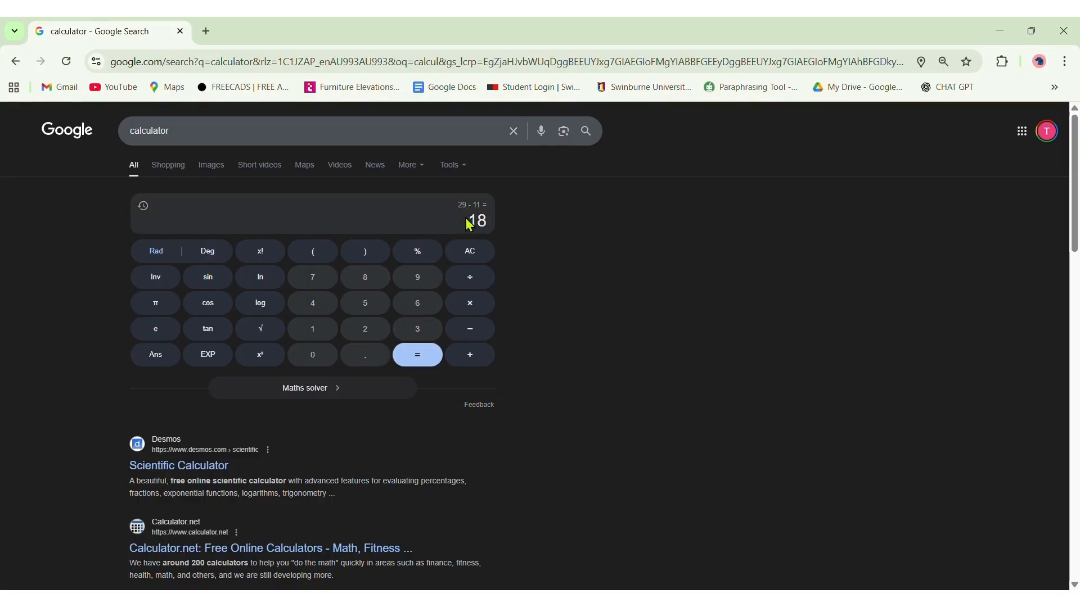
click(996, 27)
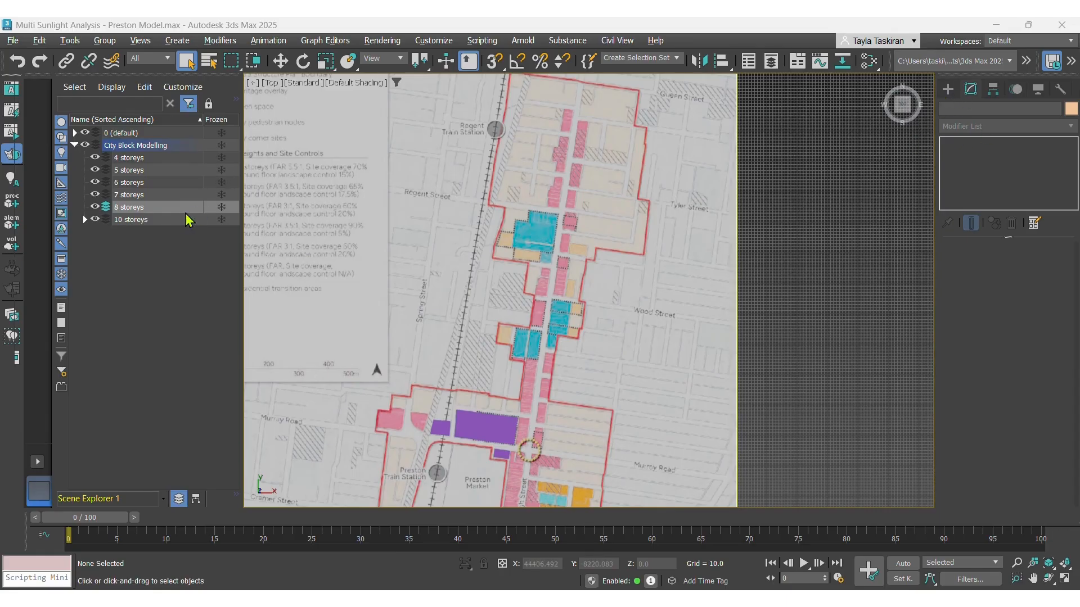
Trace the outline of the cyan 8-storey block with the Line tool as a closed spline.
click(948, 89)
click(964, 110)
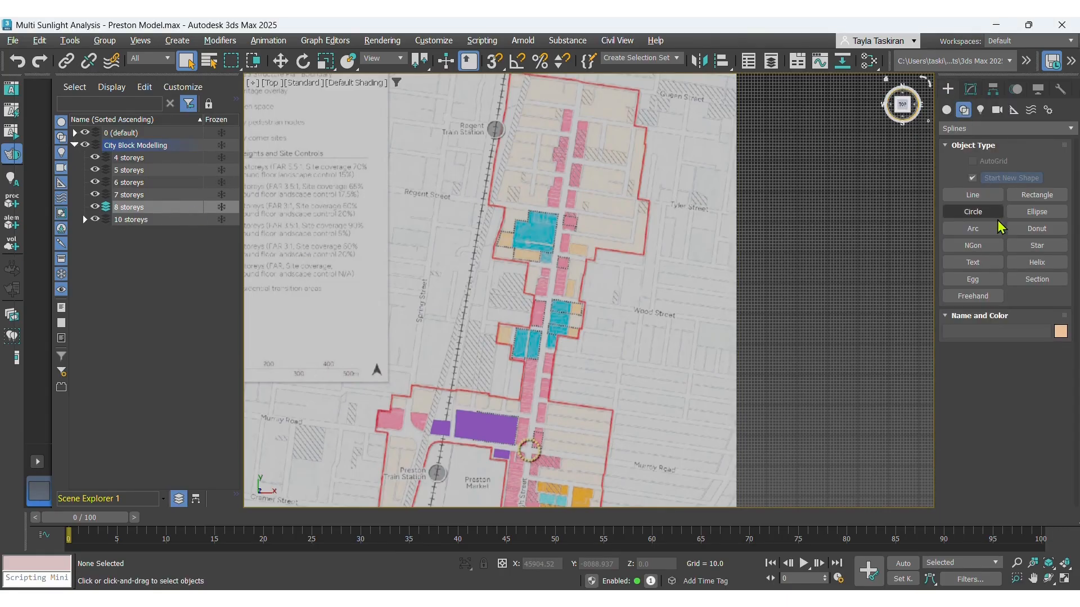
click(995, 197)
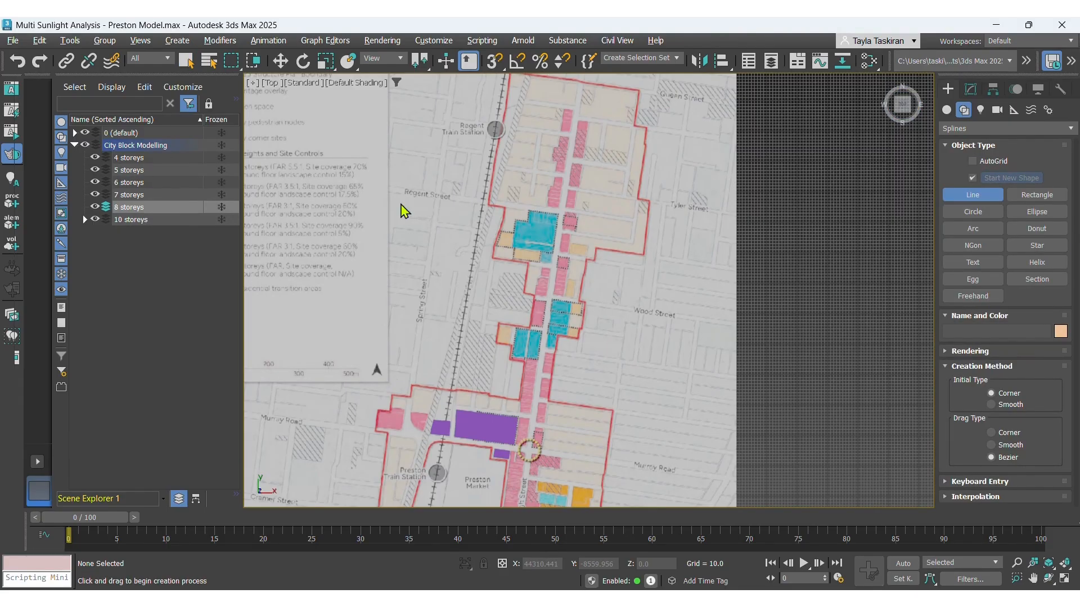
scroll(540, 258, up, 5)
scroll(563, 225, down, 4)
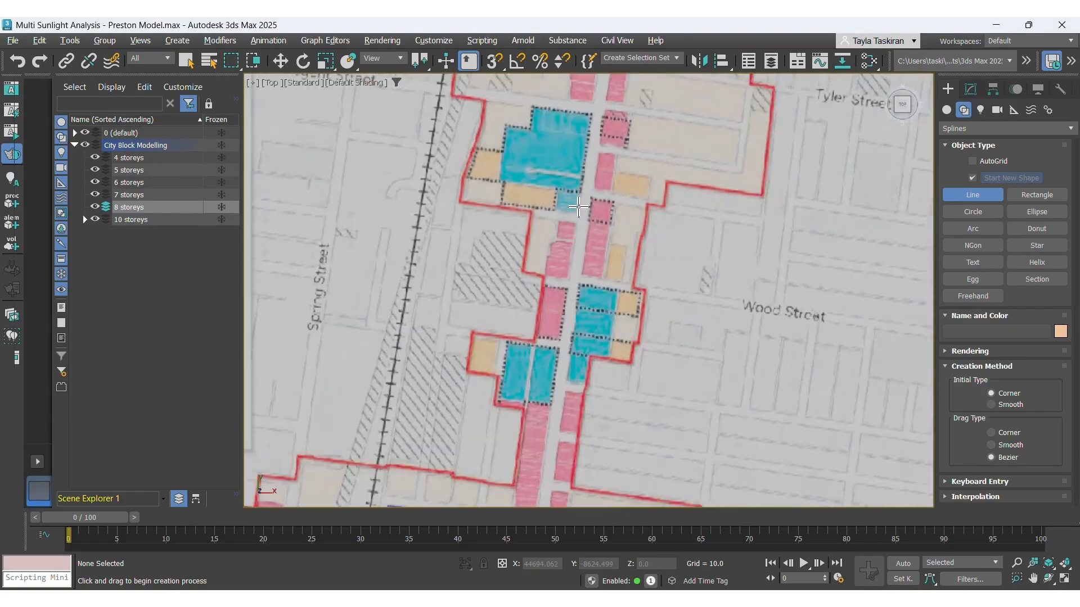
scroll(532, 113, up, 5)
click(530, 126)
click(692, 148)
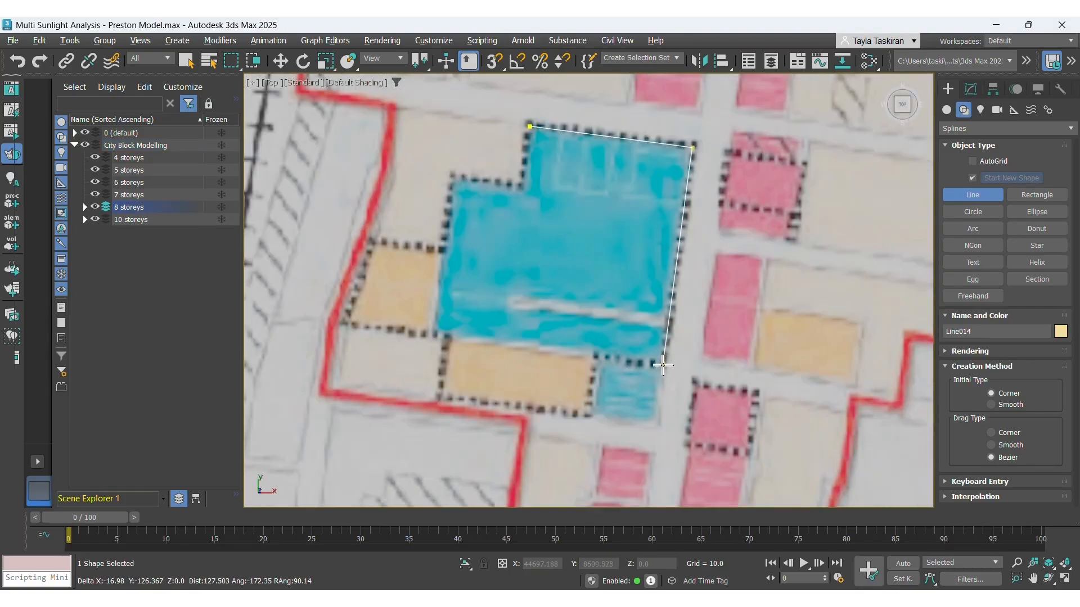
click(436, 334)
click(453, 179)
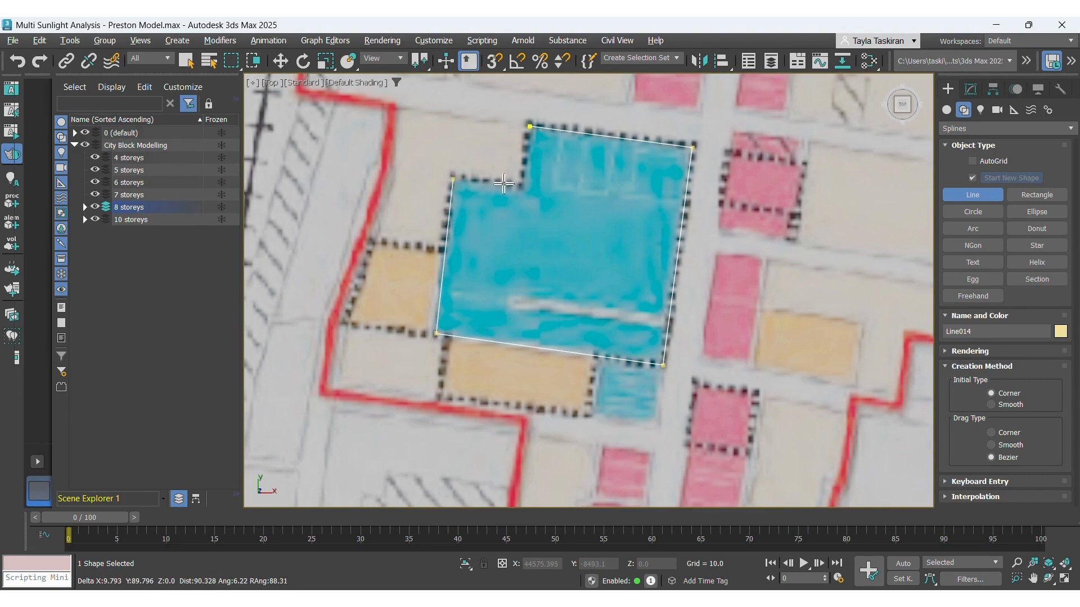
click(521, 184)
click(530, 127)
click(505, 320)
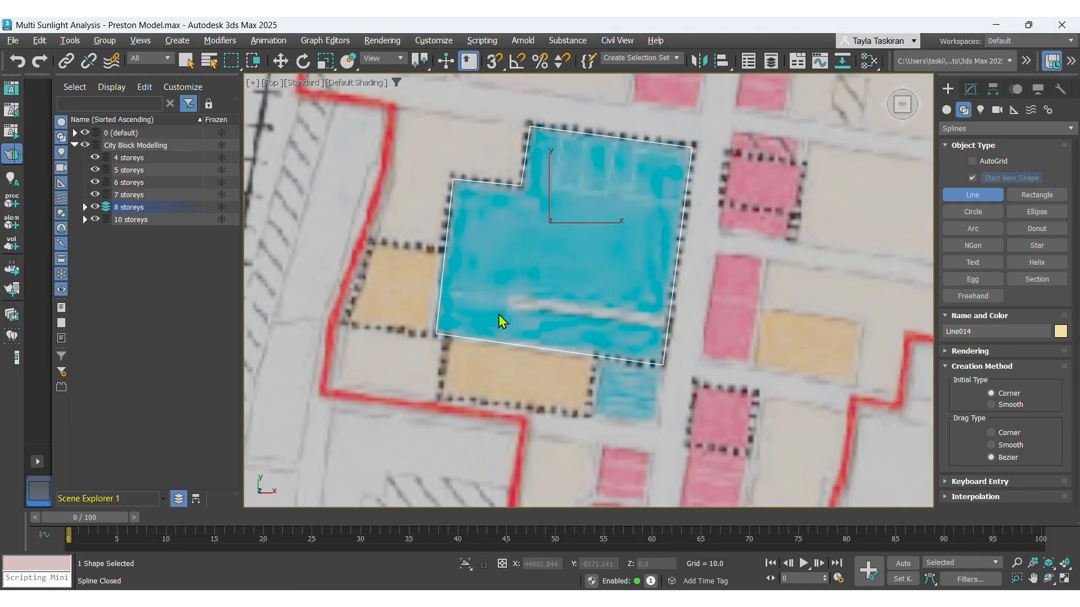
Apply a Bevel modifier to the traced outline and change its object colour to teal.
click(972, 89)
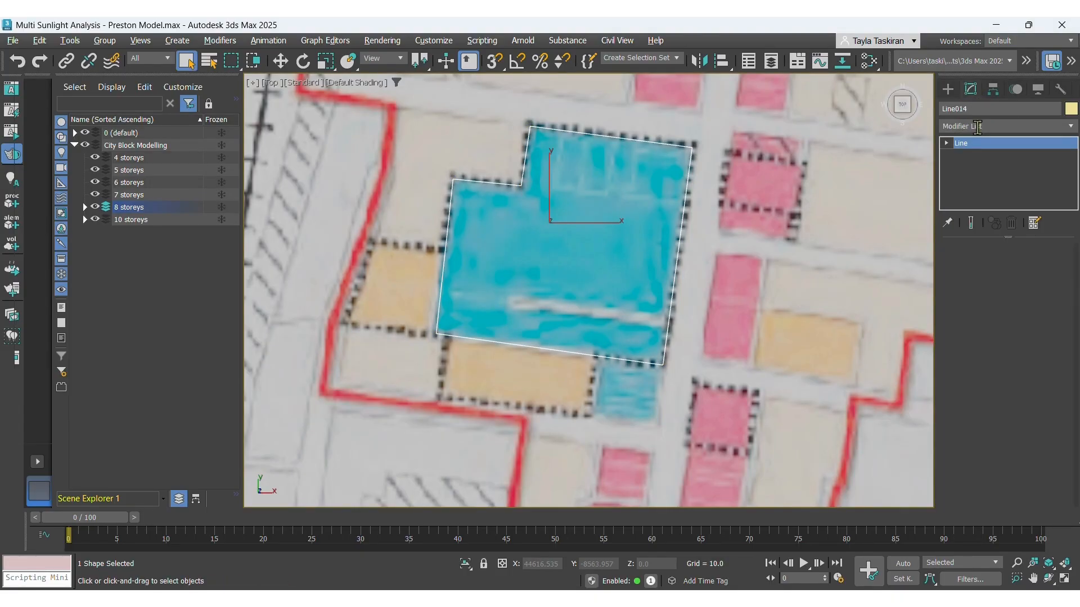
click(978, 126)
text(bevel)
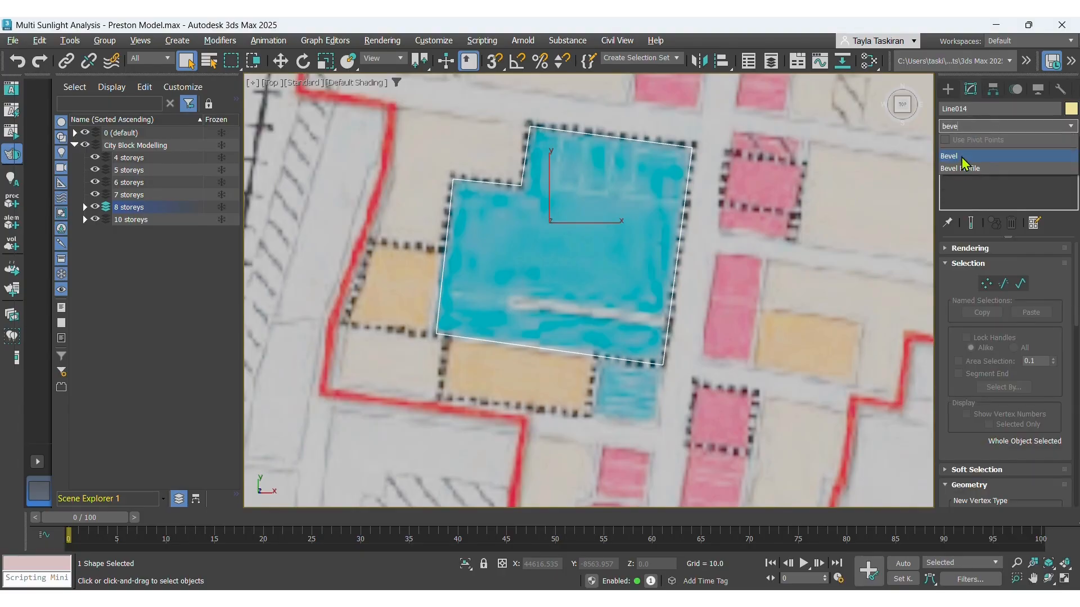
click(960, 158)
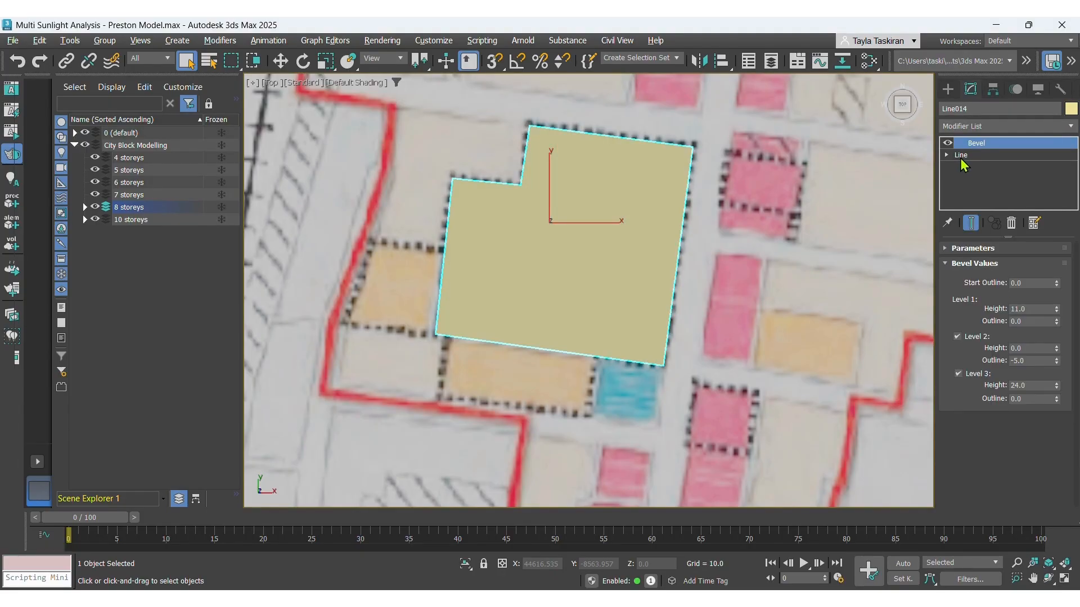
click(1071, 108)
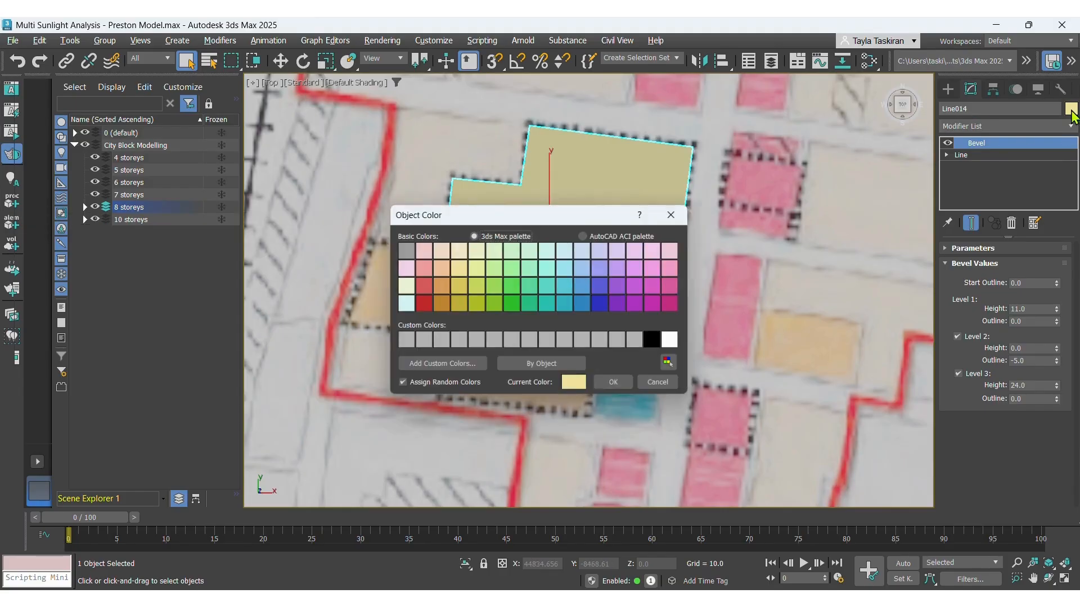
click(568, 288)
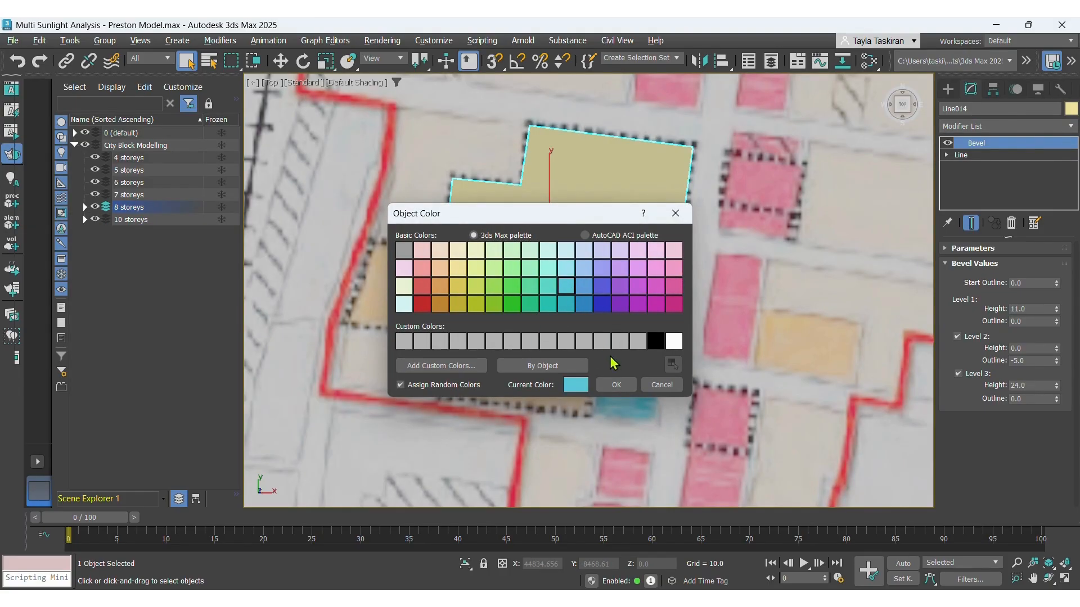
click(616, 386)
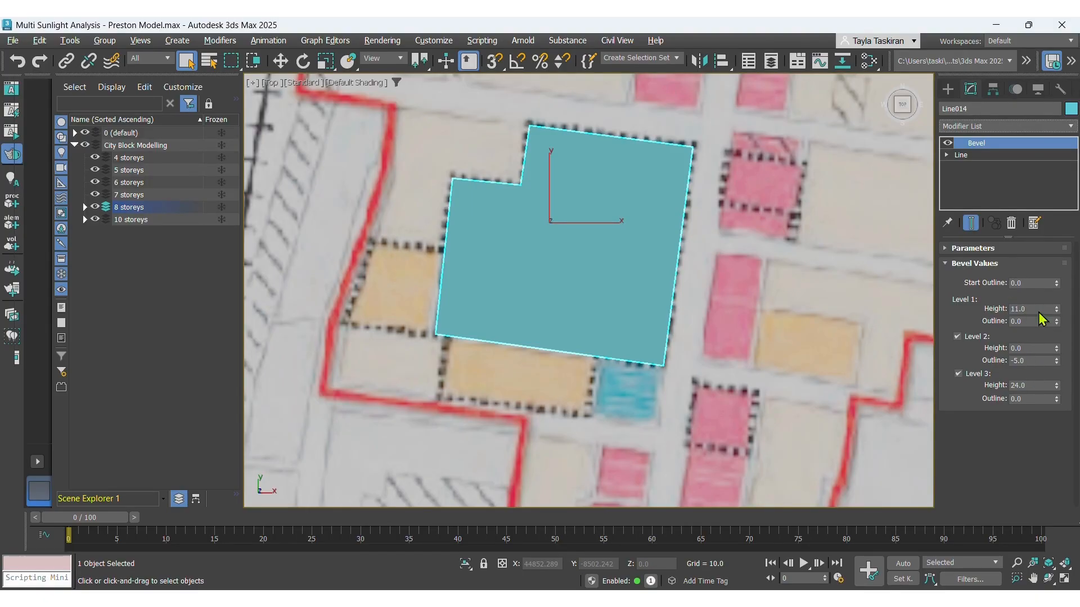
Set the bevel's Level 3 height to 18.0.
double_click(1011, 385)
text(18)
key(Return)
Inspect the extruded blocks in a perspective view by orbiting and zooming, then return to the top view.
click(273, 83)
click(297, 130)
click(296, 128)
key(t)
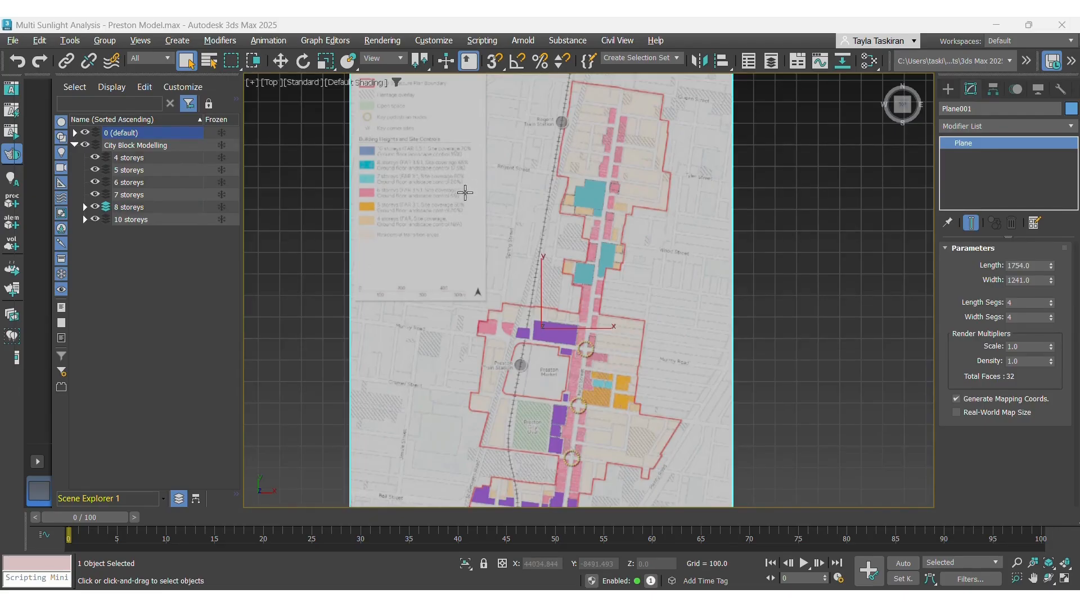
click(299, 86)
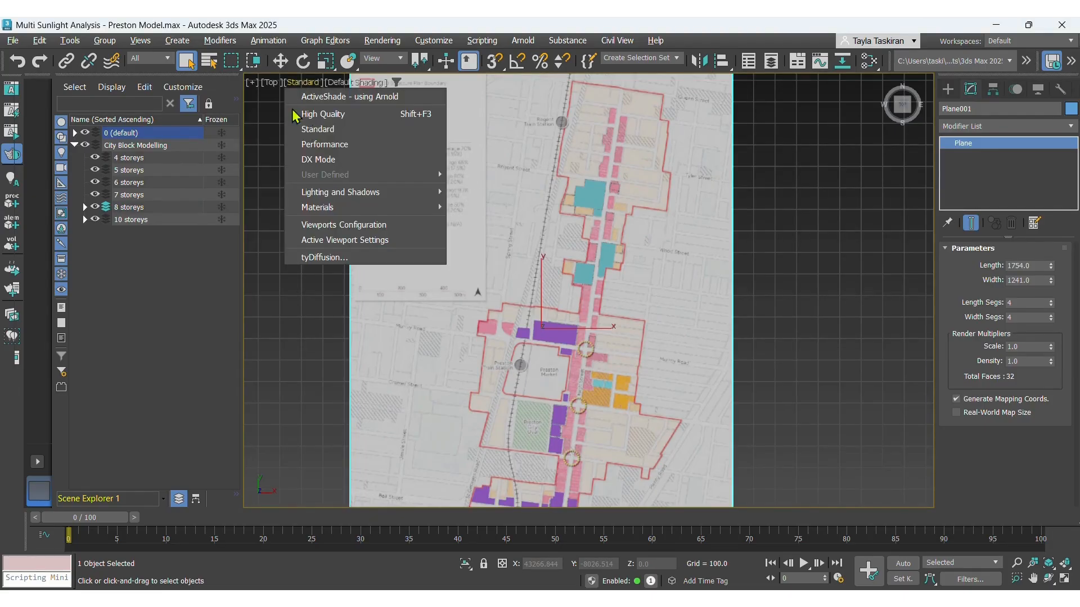
click(270, 87)
click(270, 86)
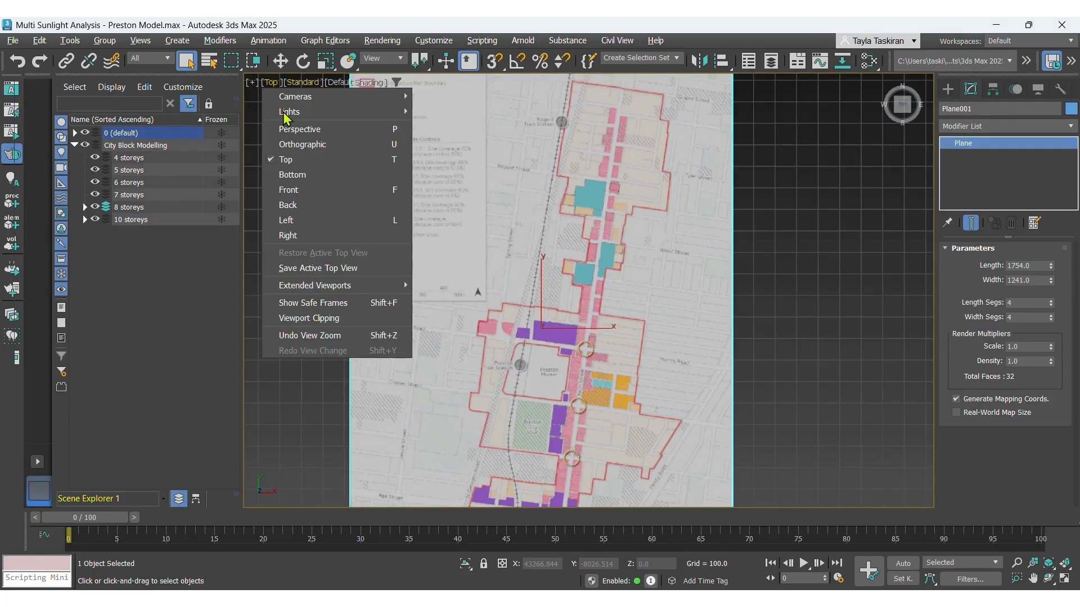
click(281, 129)
alt+middle_drag(556, 262, 632, 149)
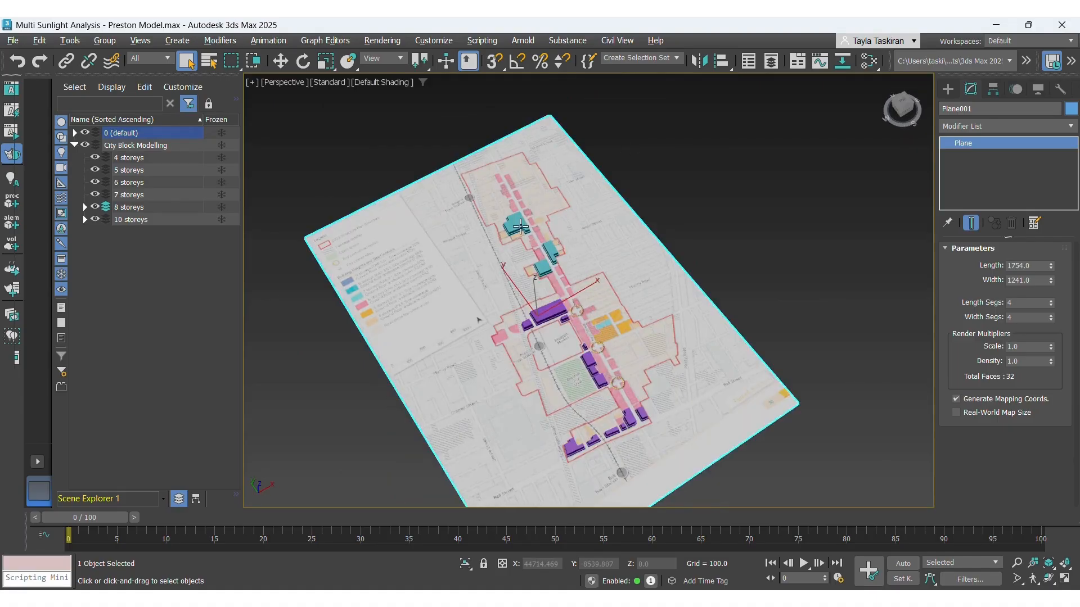
scroll(522, 227, up, 6)
alt+middle_drag(562, 289, 583, 250)
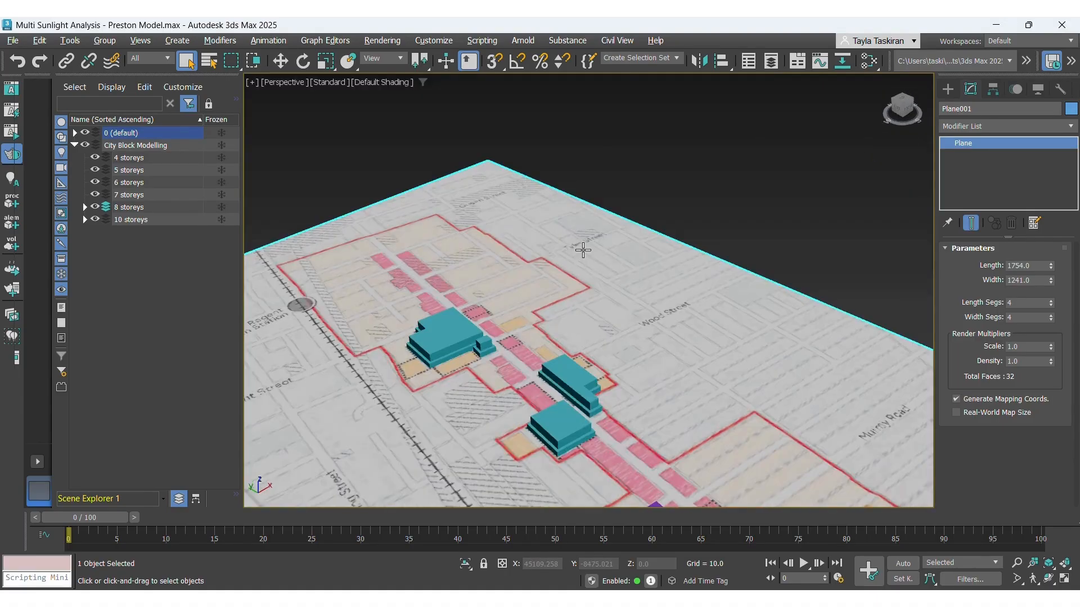
scroll(439, 399, up, 5)
scroll(596, 330, down, 6)
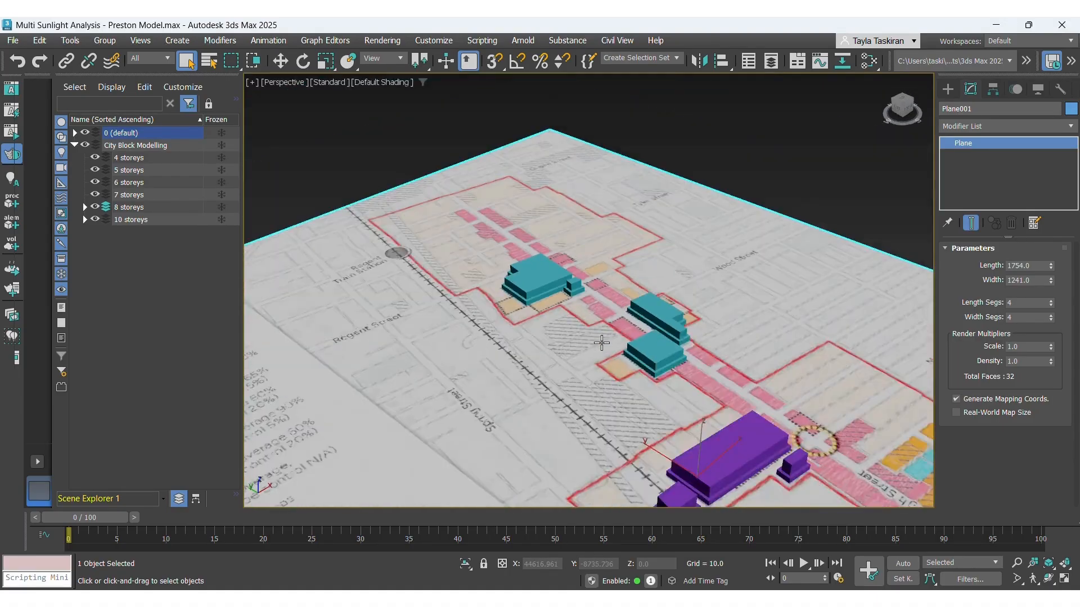
scroll(603, 346, up, 5)
scroll(554, 280, down, 4)
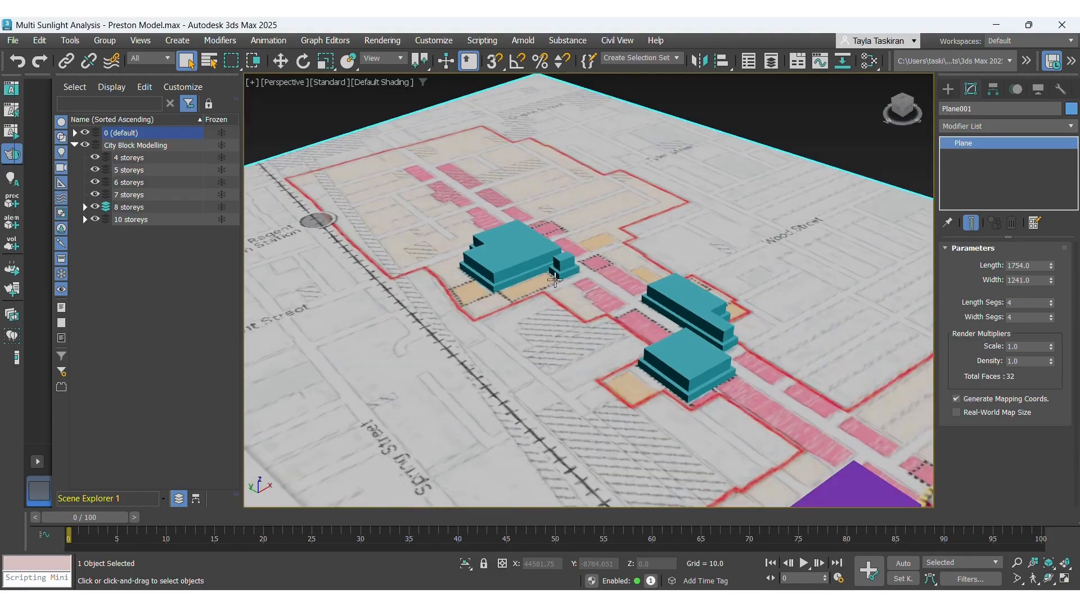
click(296, 89)
click(290, 163)
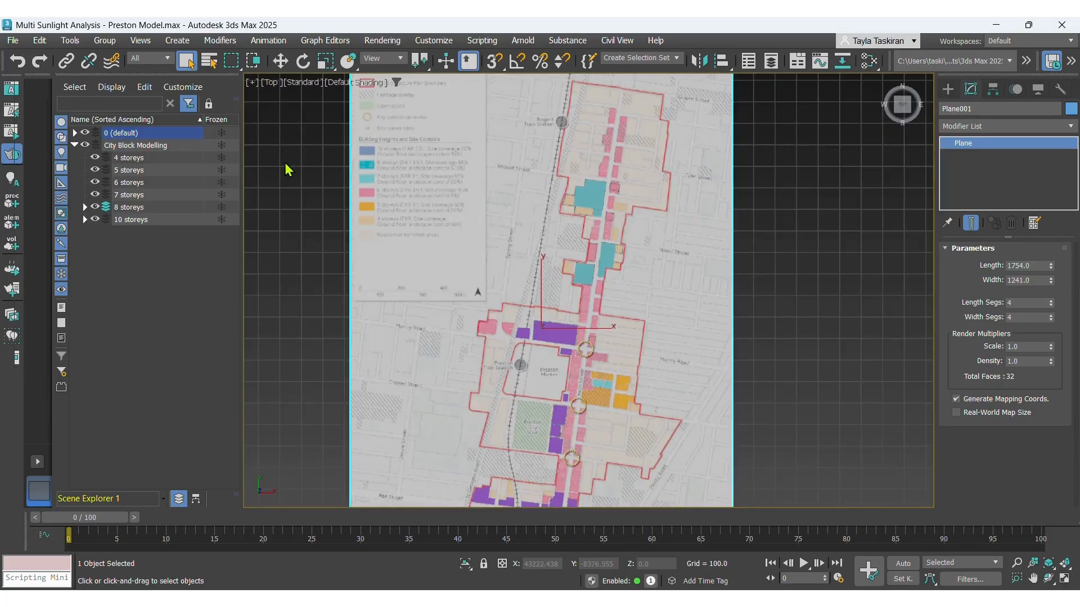
Examine the plan's building-height legend and the market precinct heights reference image.
scroll(394, 171, up, 8)
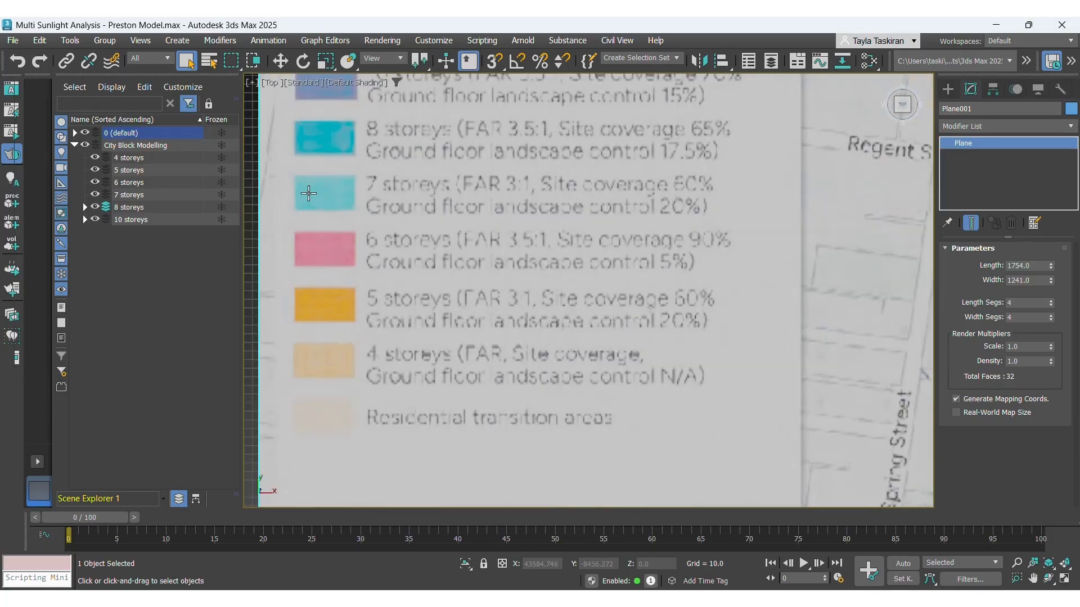
scroll(425, 149, down, 4)
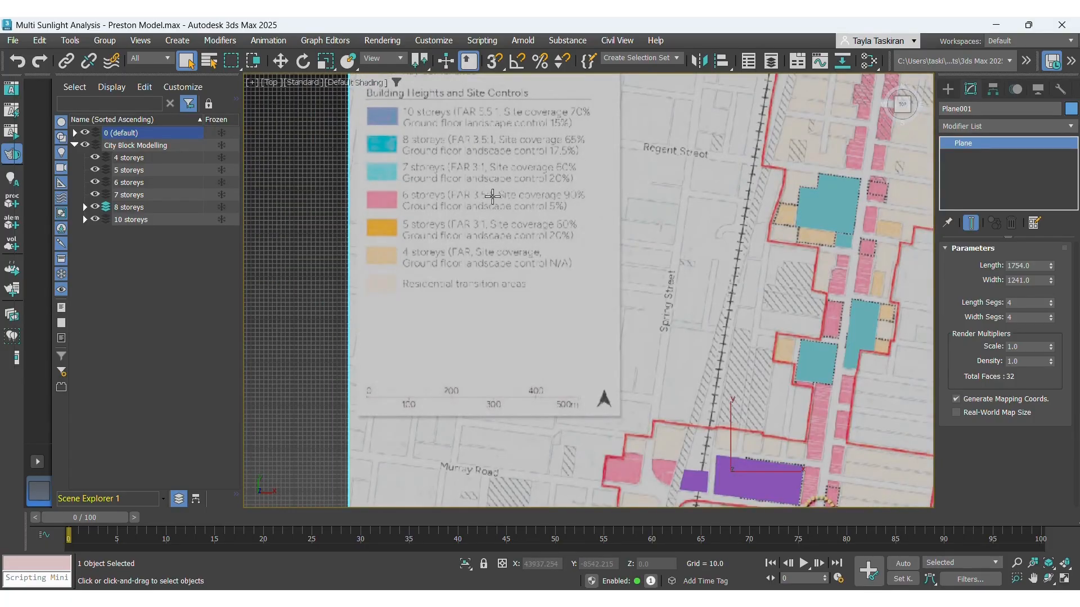
scroll(492, 196, down, 5)
scroll(697, 397, up, 6)
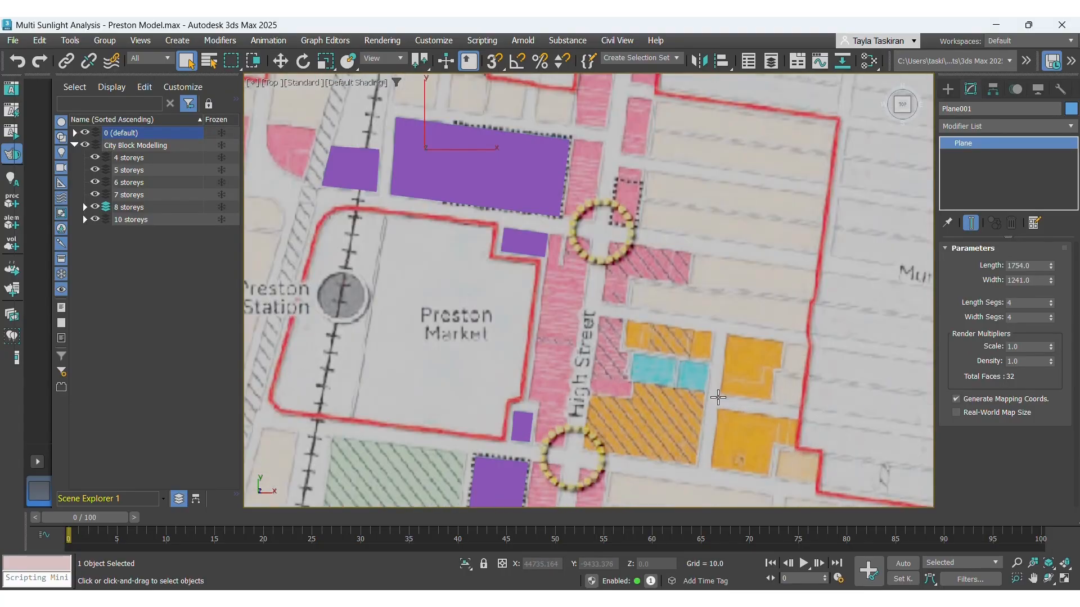
scroll(686, 372, up, 2)
scroll(645, 371, down, 2)
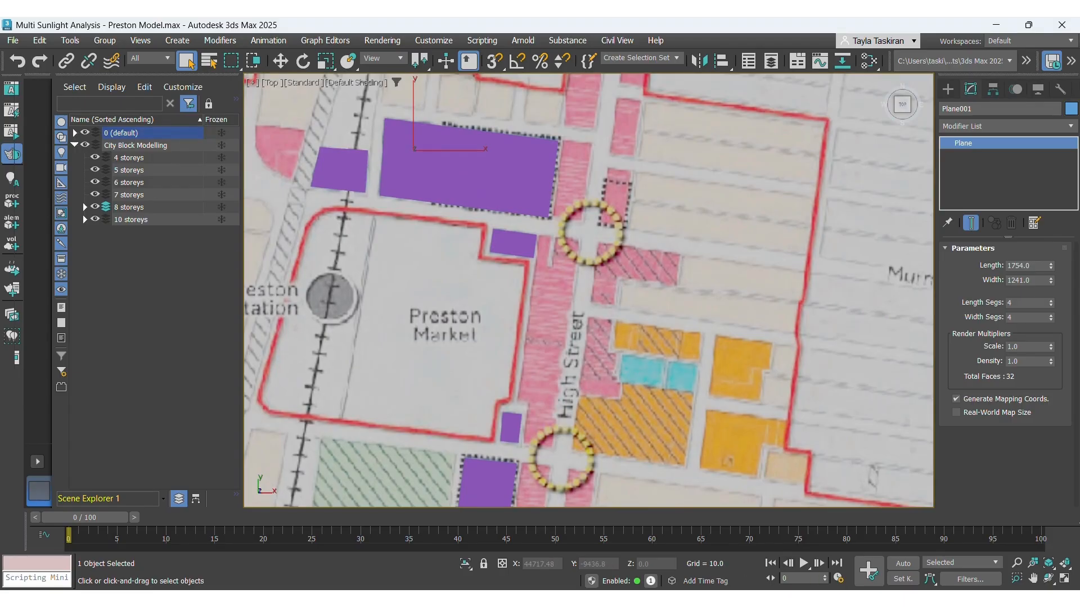
mouse_move(791, 599)
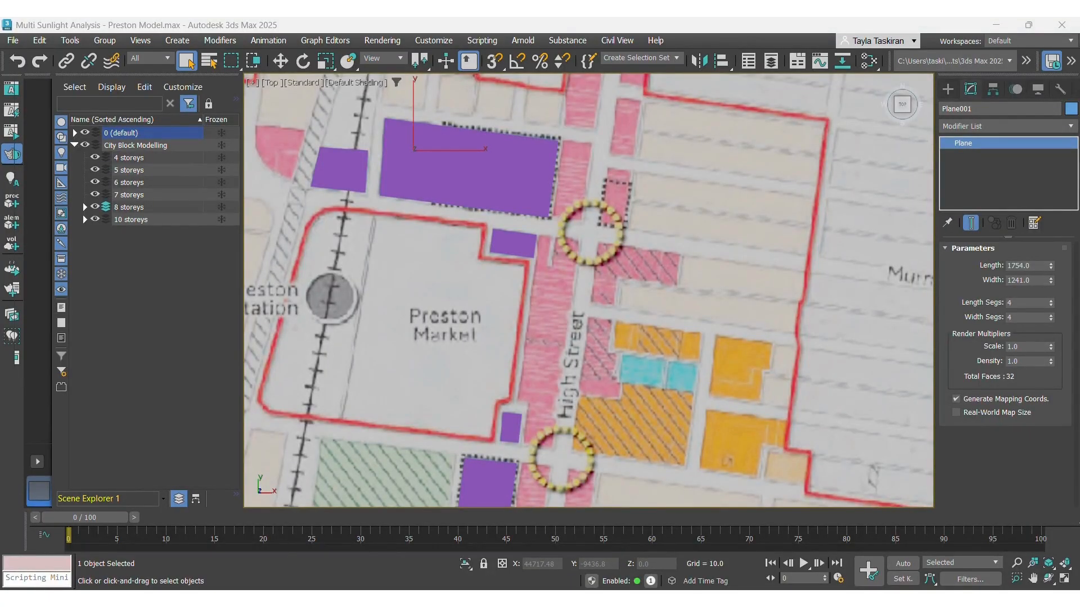
drag(1079, 77, 682, 74)
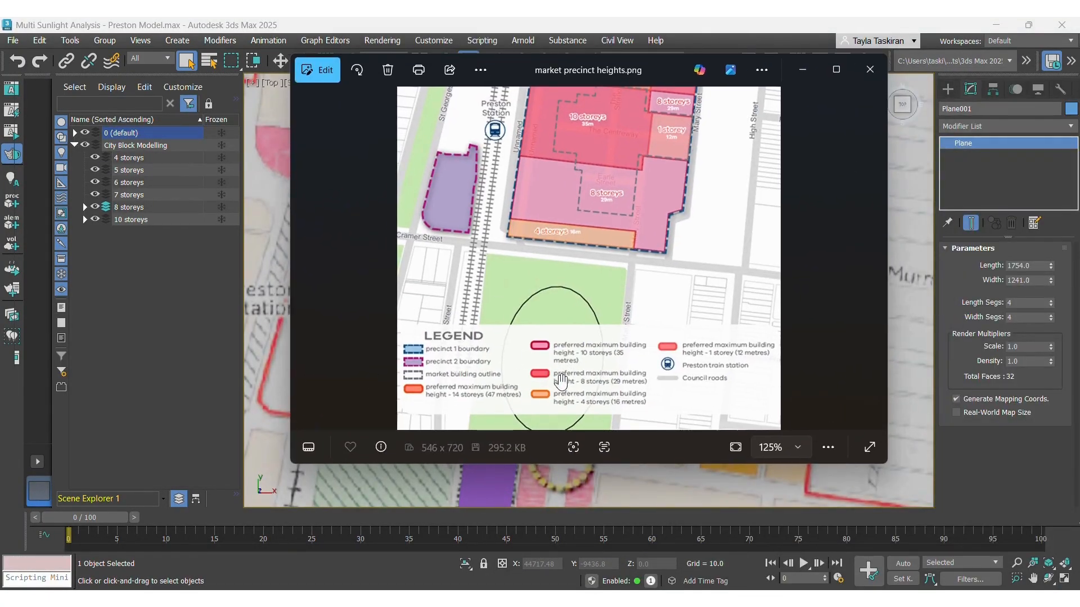
click(802, 69)
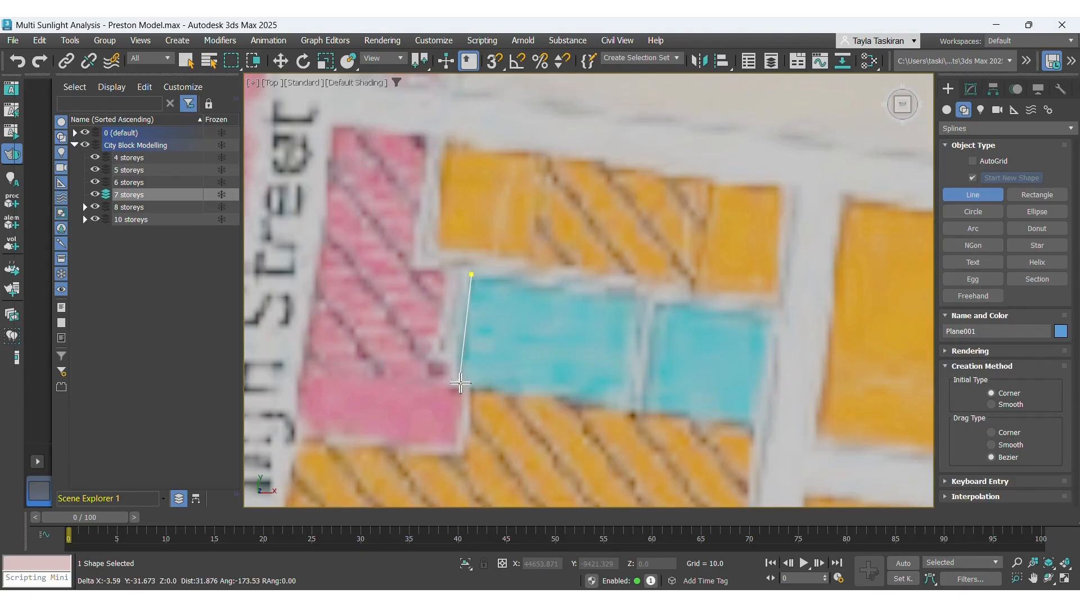
Finish tracing the outline of the cyan 7-storey block with the Line tool as a closed shape.
click(755, 425)
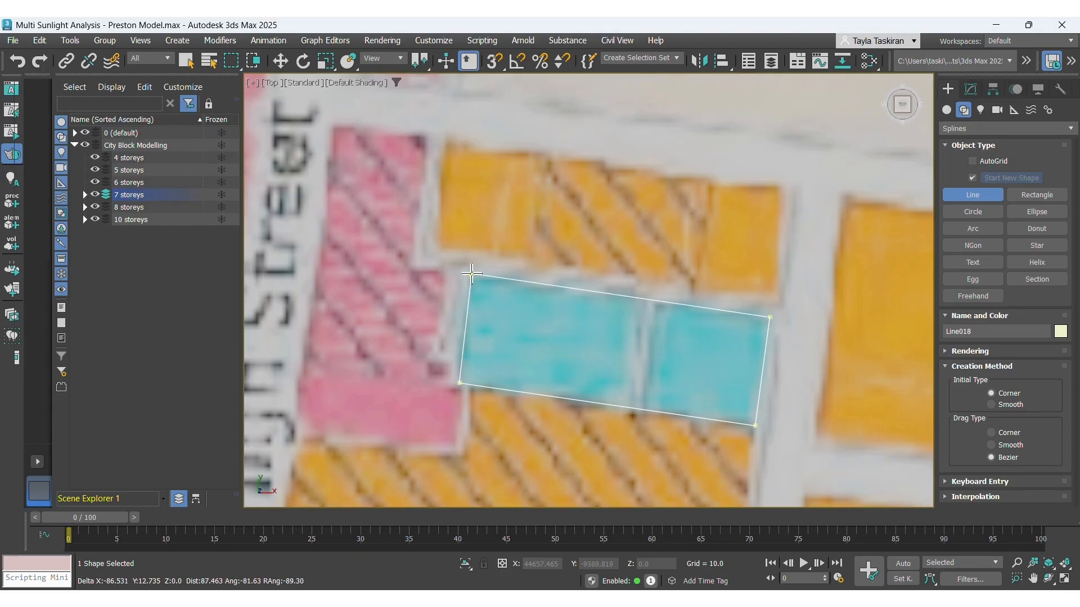
click(471, 273)
click(501, 318)
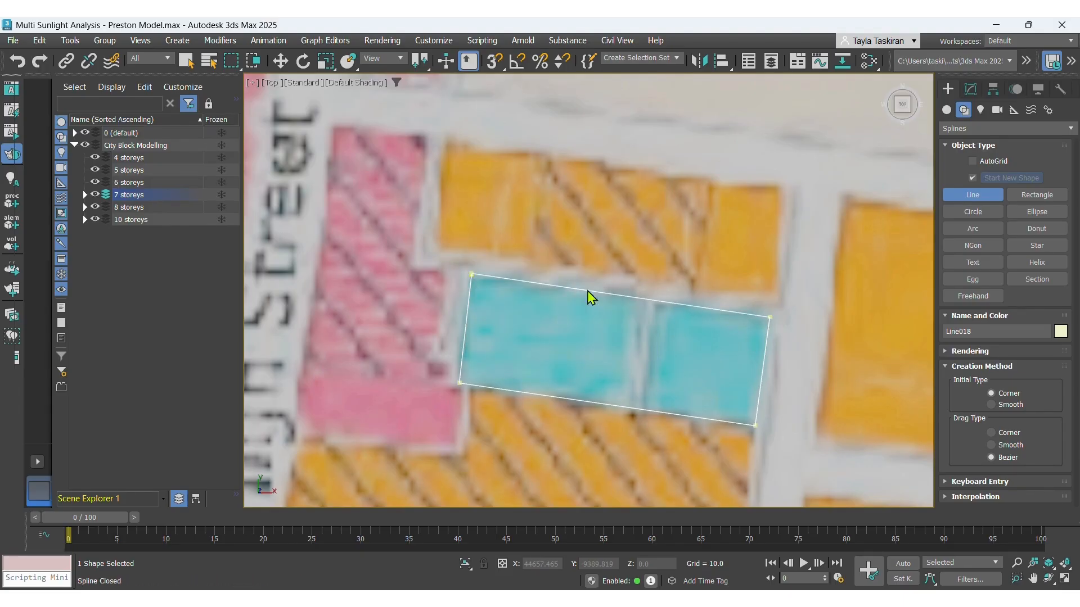
Apply a Bevel modifier to the traced outline and change its object colour to light teal.
click(970, 89)
click(991, 127)
text(bevel)
click(973, 149)
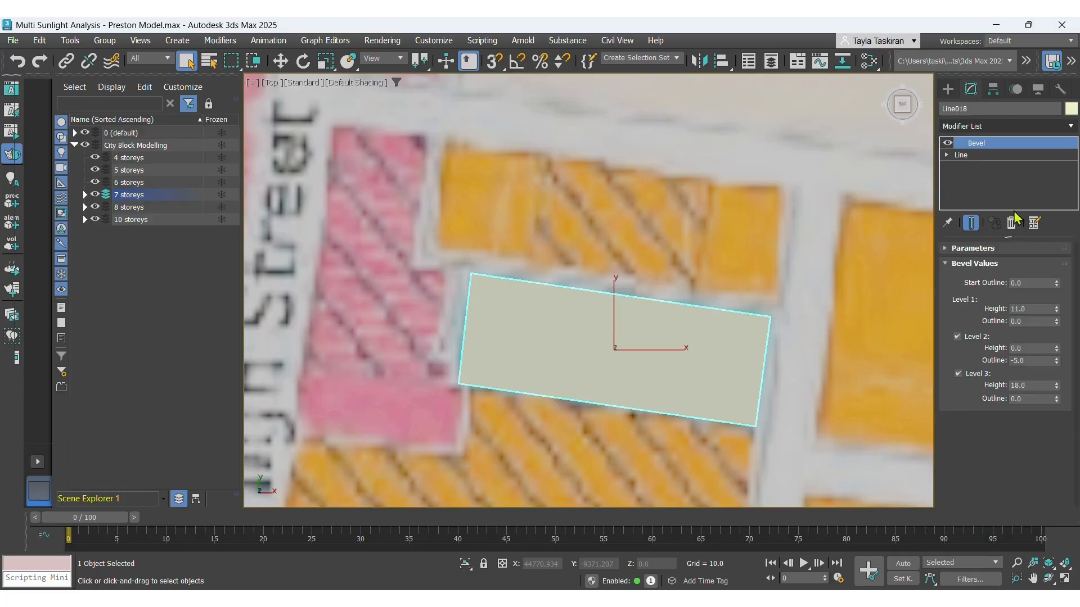
click(1070, 109)
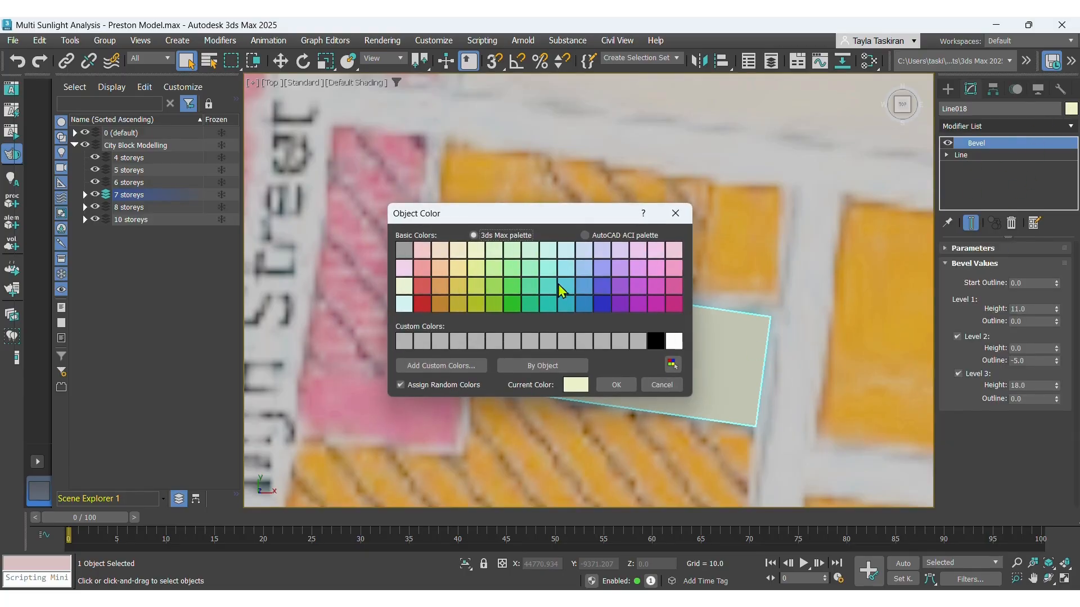
click(566, 268)
click(616, 385)
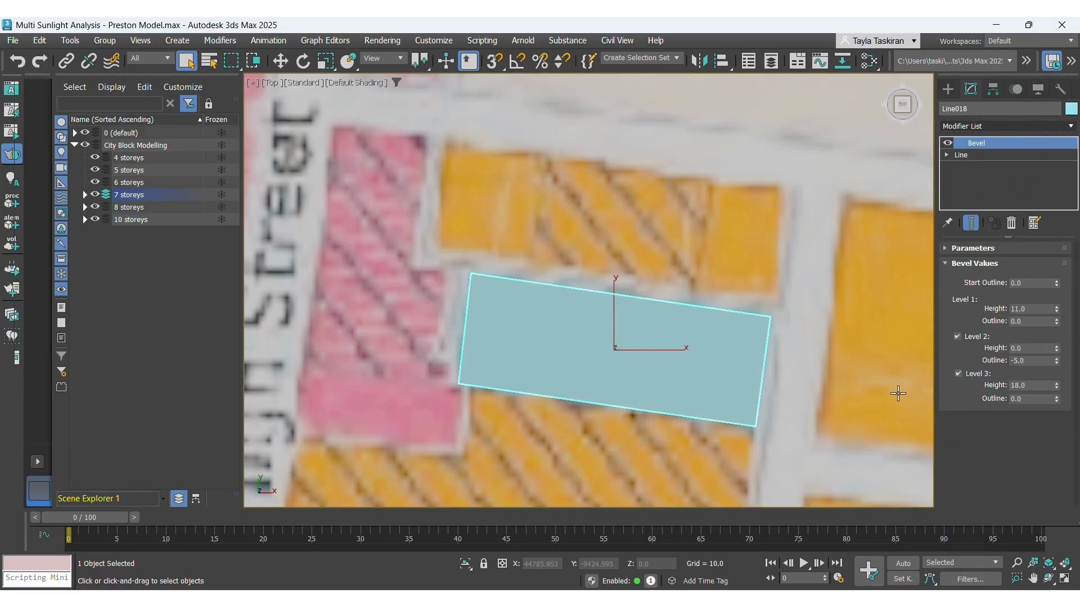
Set the bevel's Level 3 height to 13.0 and review the block in a perspective view before returning to top view.
click(1019, 385)
click(269, 83)
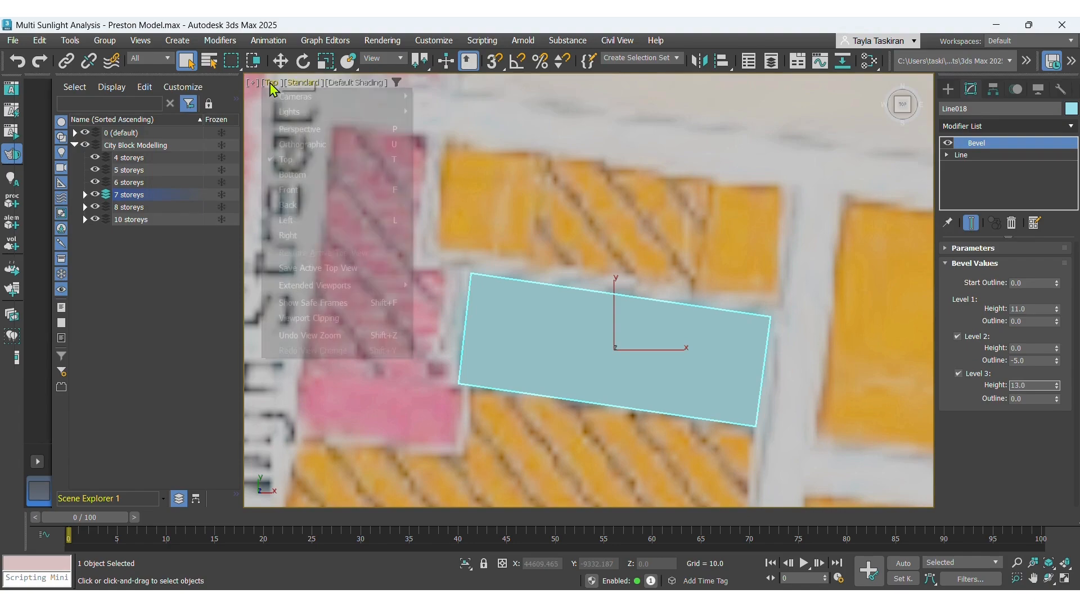
click(309, 131)
alt+middle_drag(518, 274, 485, 192)
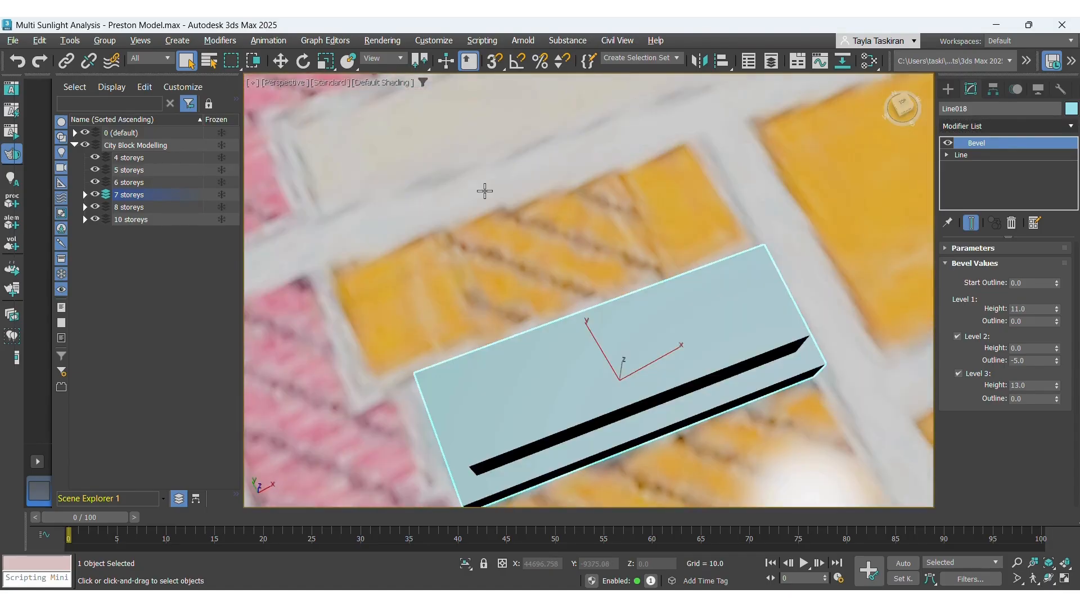
click(295, 83)
click(284, 162)
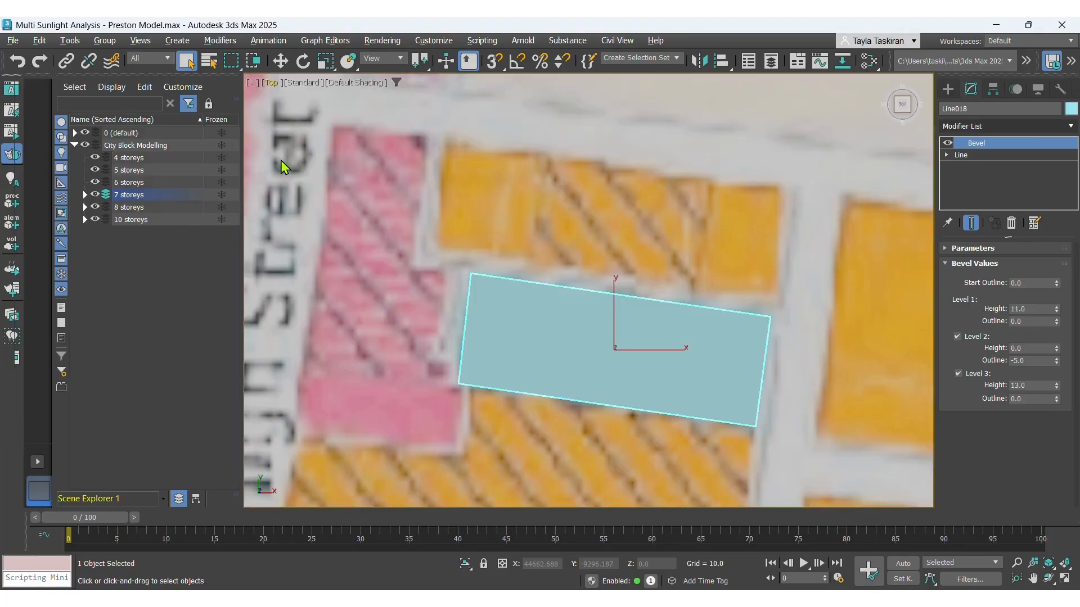
scroll(543, 235, down, 5)
scroll(703, 346, down, 4)
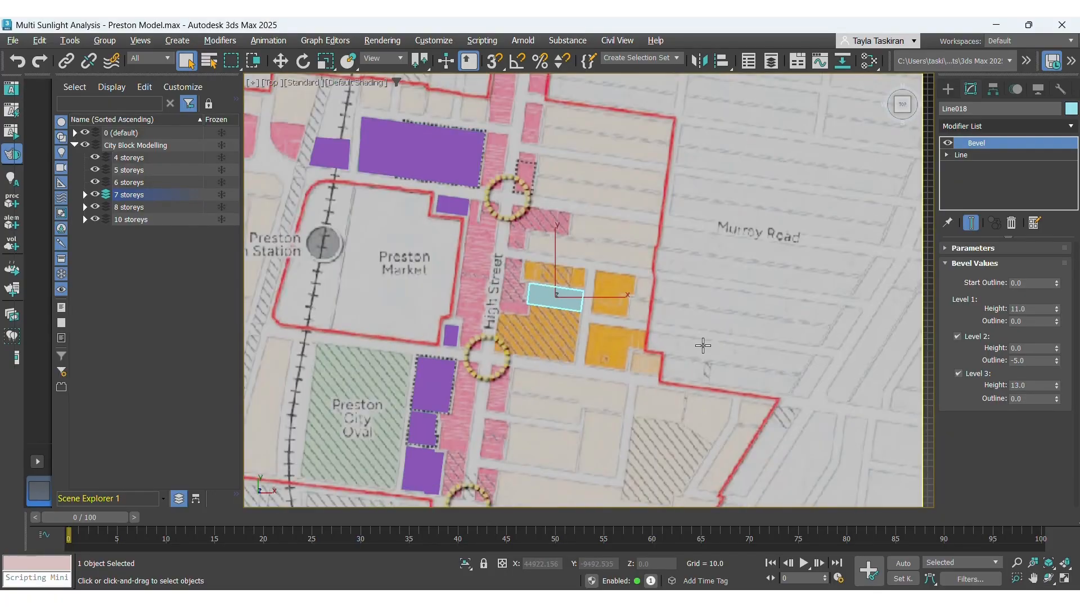
scroll(605, 373, down, 2)
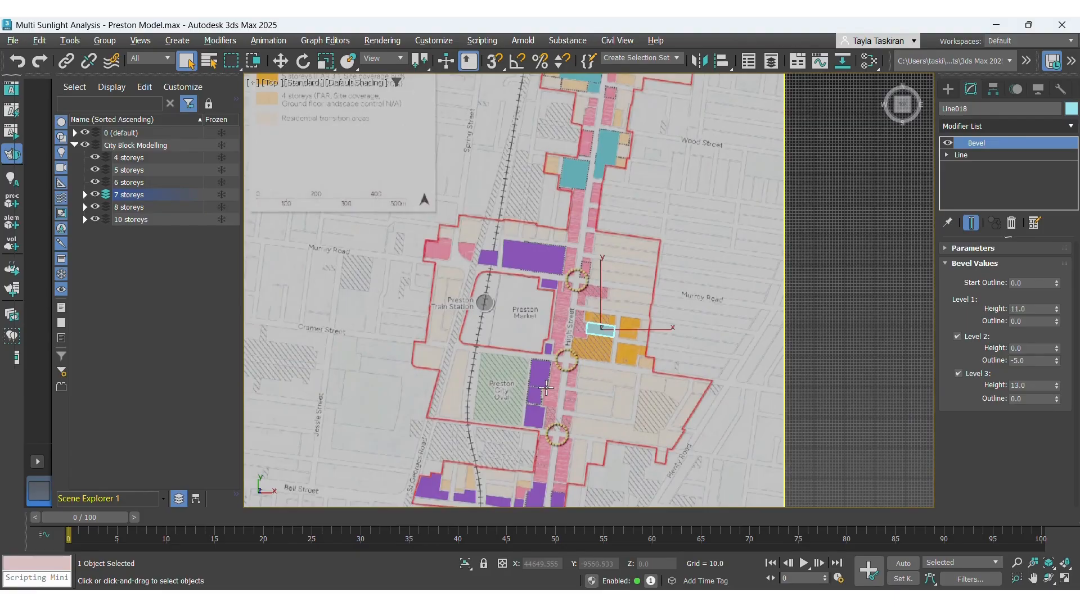
scroll(537, 390, down, 2)
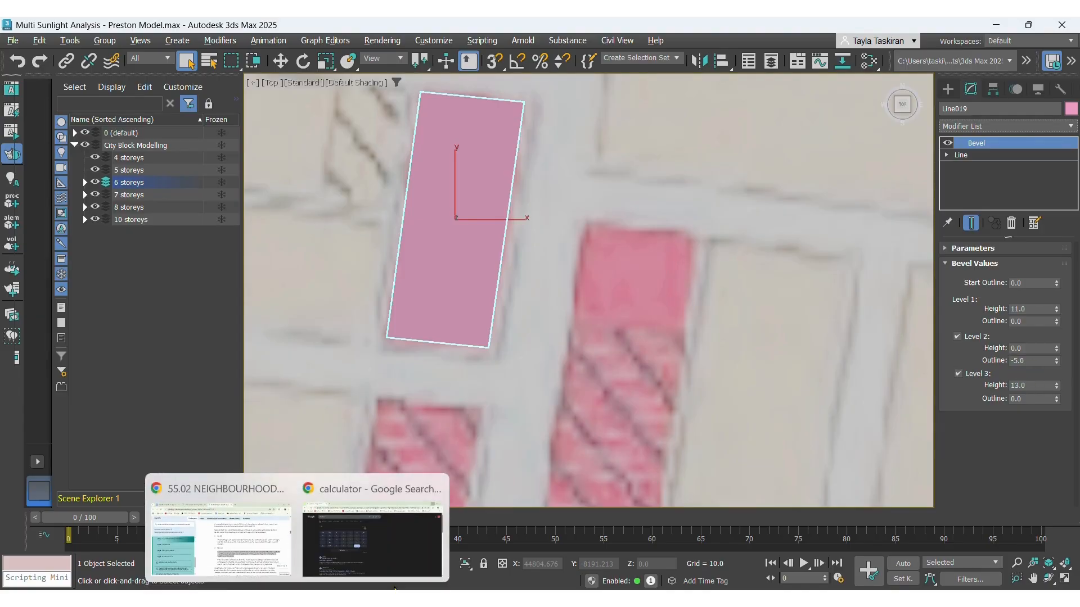
Switch to the browser calculator, compute 21 − 11, and return to 3ds Max.
click(335, 562)
click(462, 255)
click(365, 331)
click(322, 335)
click(472, 332)
click(326, 338)
click(326, 338)
click(429, 356)
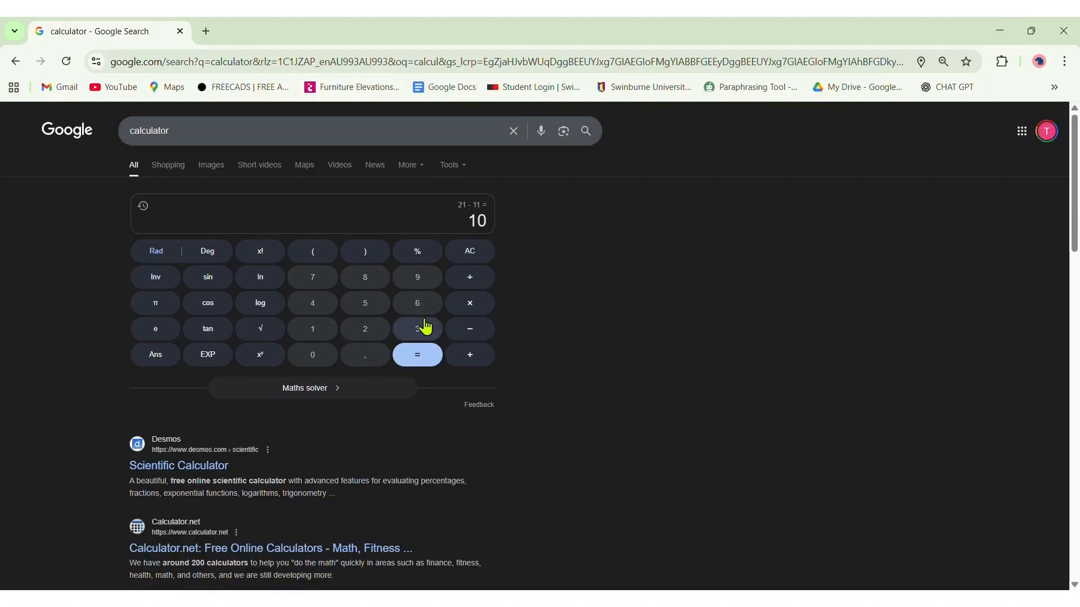
click(1000, 31)
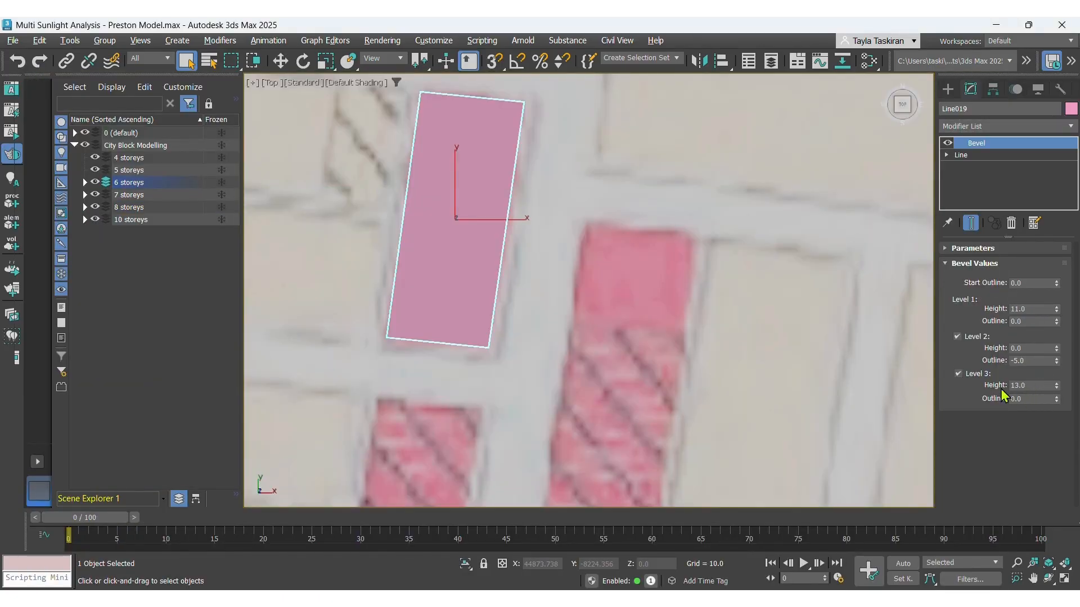
Open the pink 6-storey block's Level 3 height for editing, deselect it and zoom out over the whole plan.
click(1019, 383)
click(630, 215)
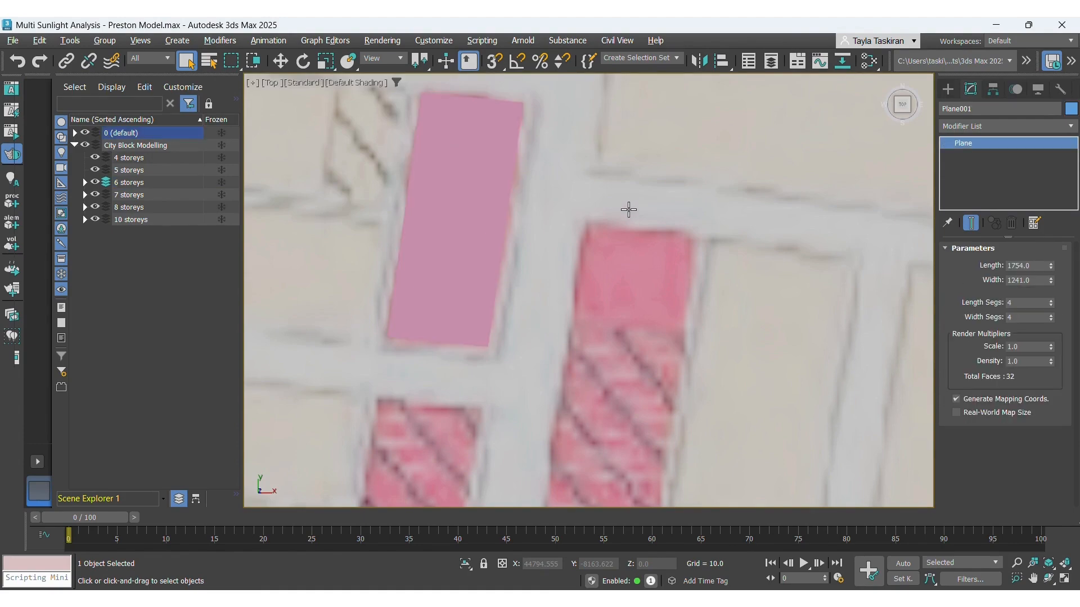
scroll(624, 222, down, 10)
scroll(607, 235, down, 3)
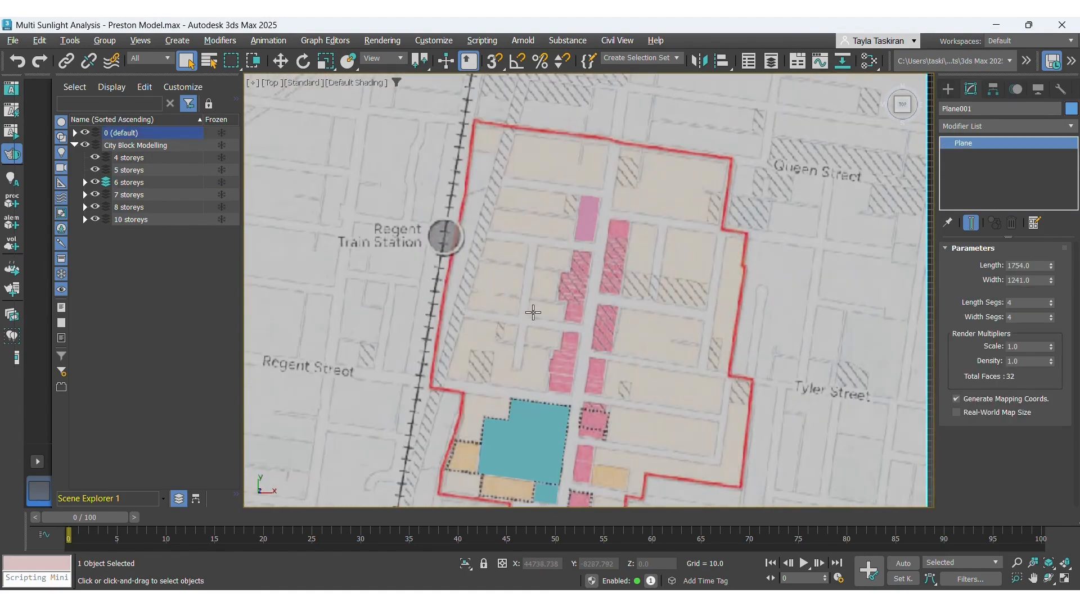
scroll(551, 298, down, 5)
scroll(536, 509, down, 4)
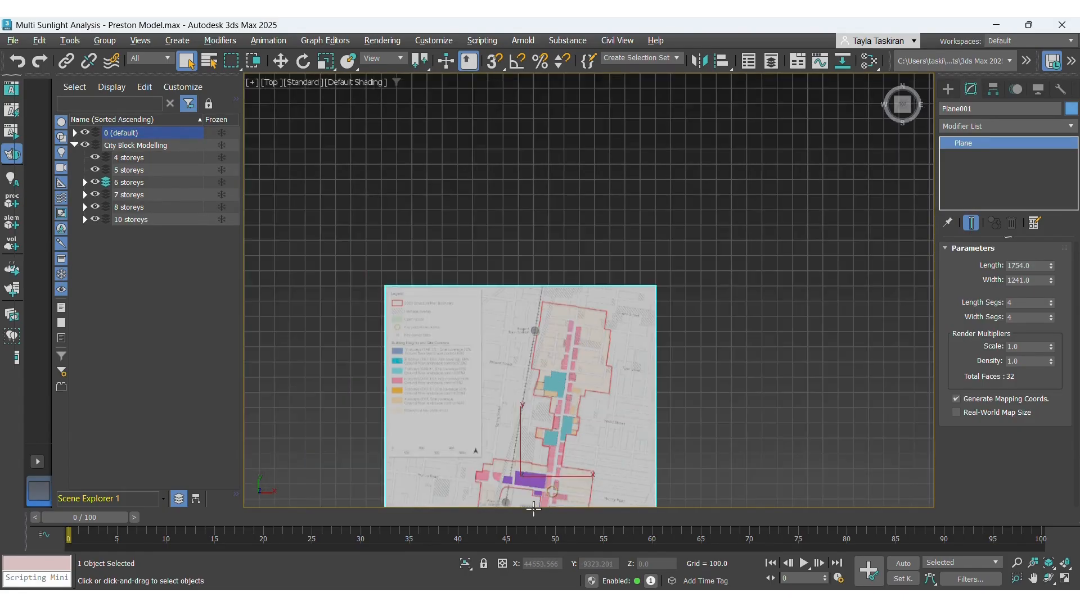
scroll(555, 475, up, 2)
scroll(629, 299, down, 2)
scroll(592, 313, down, 2)
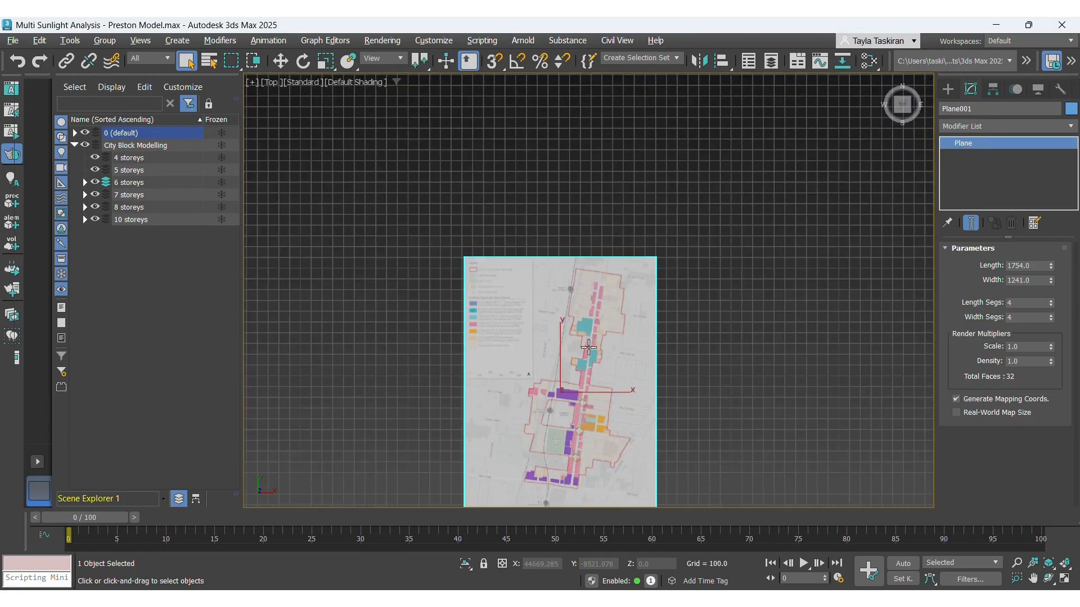
scroll(567, 438, up, 2)
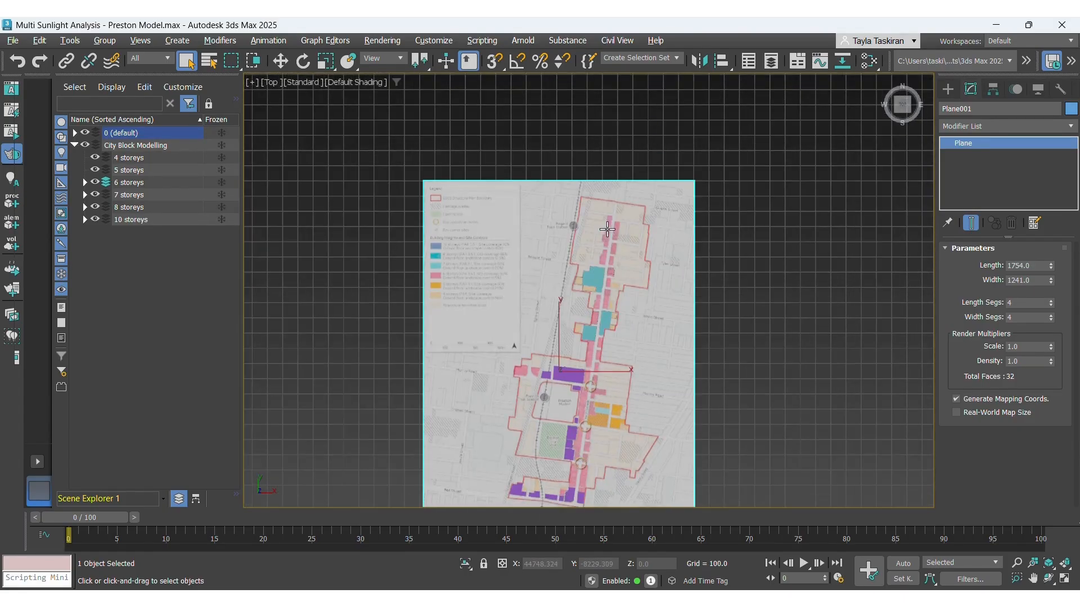
scroll(614, 231, up, 4)
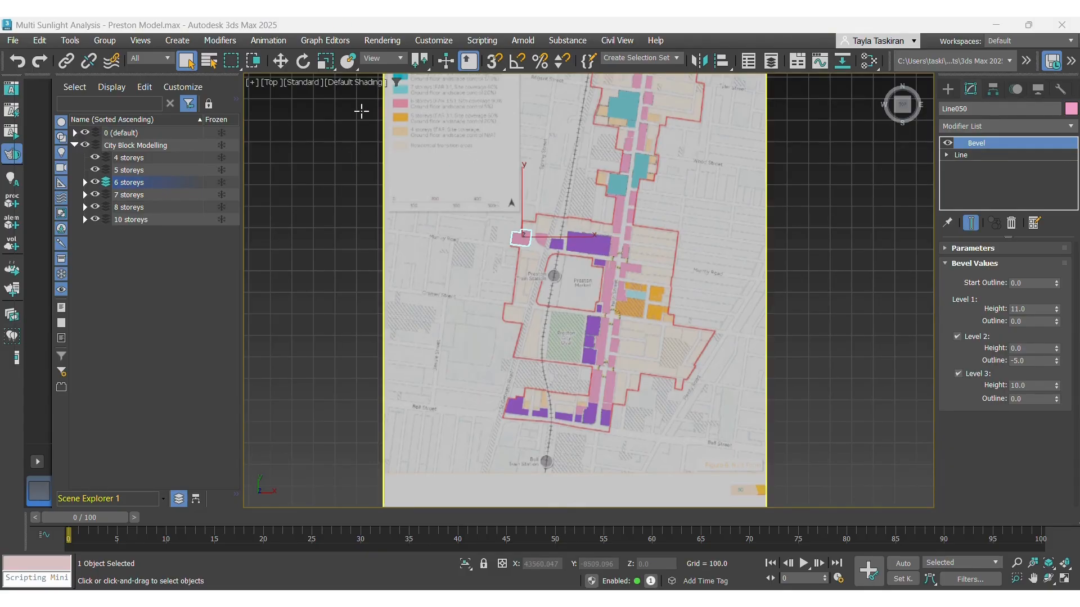
Switch the viewport to perspective, select the small pink block beside the teal building and set its Level 2 outline to -2.0.
click(304, 82)
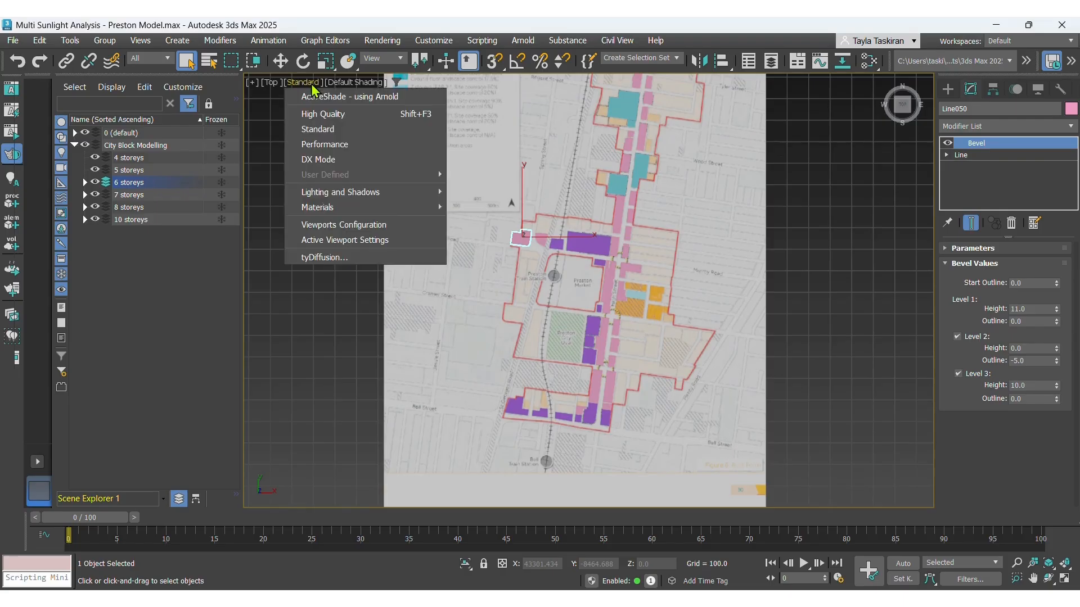
click(269, 83)
click(270, 84)
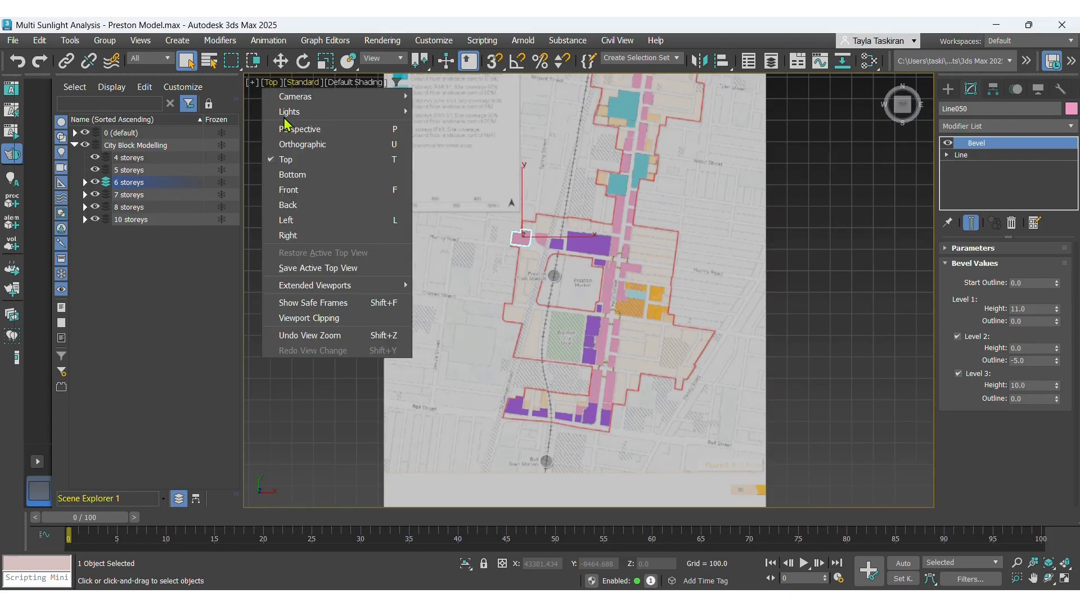
click(308, 134)
alt+middle_drag(436, 232, 517, 219)
scroll(516, 219, up, 4)
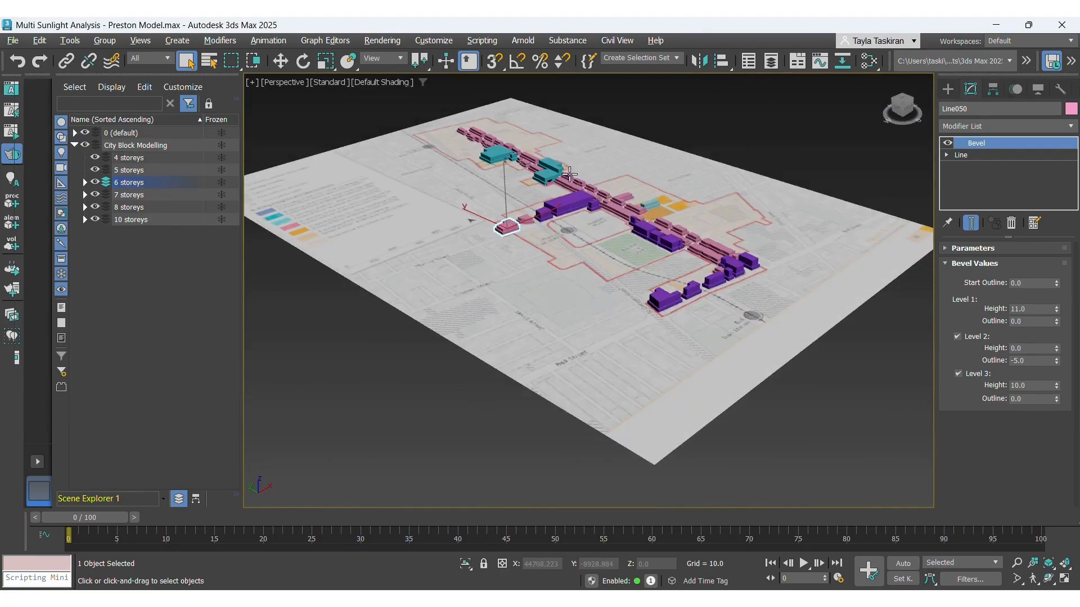
scroll(524, 208, up, 3)
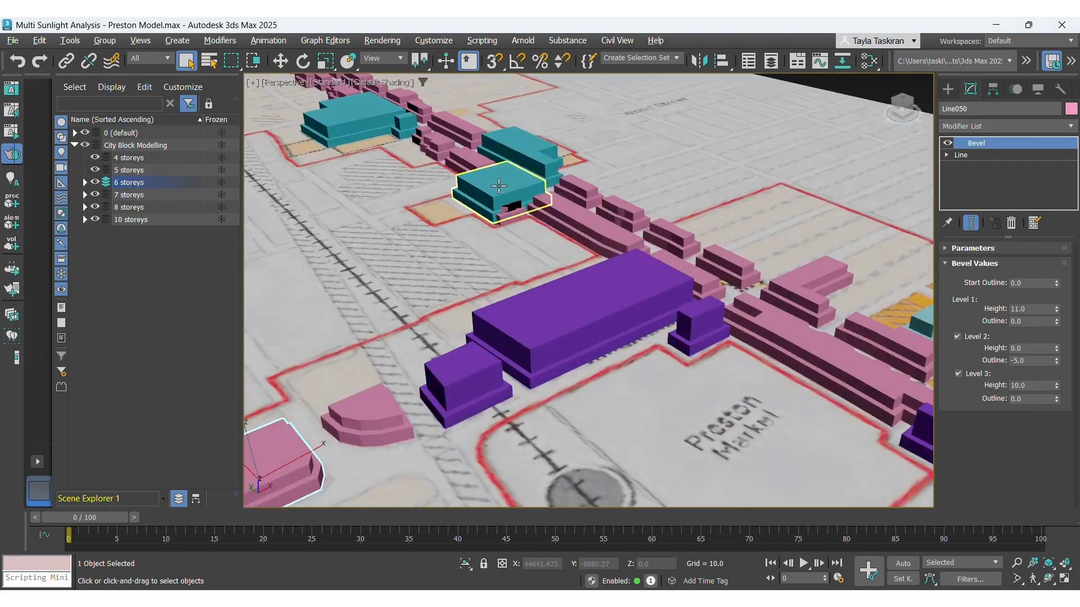
scroll(544, 219, up, 2)
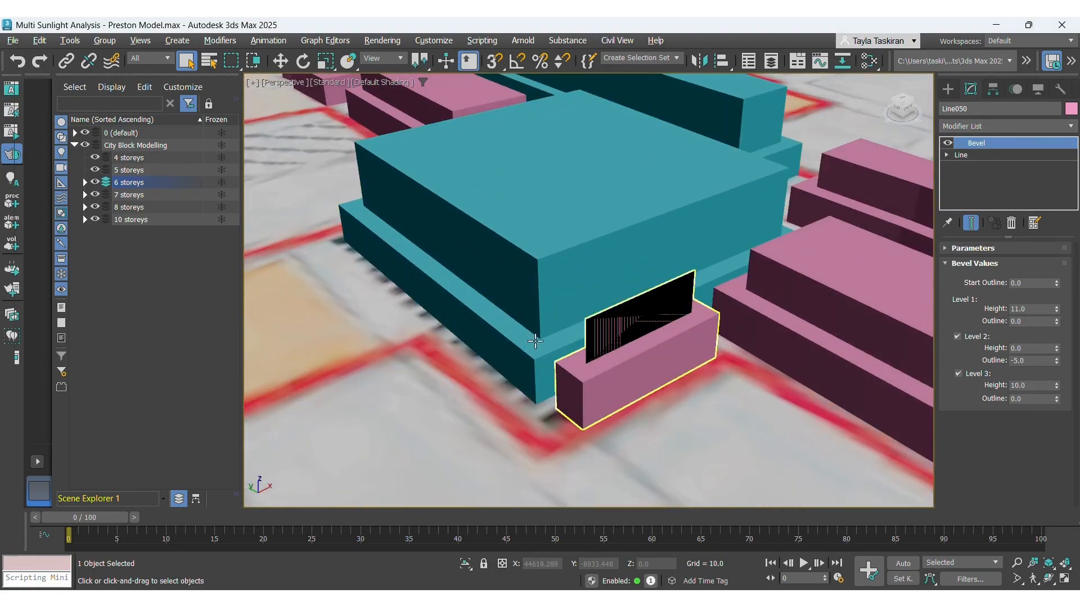
click(624, 366)
click(578, 407)
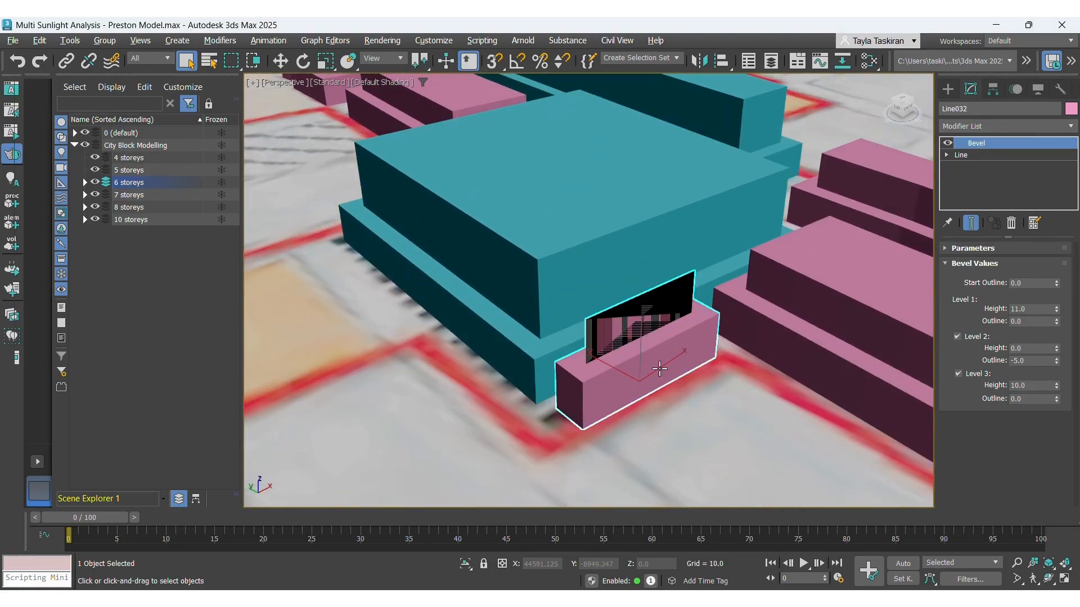
click(1019, 361)
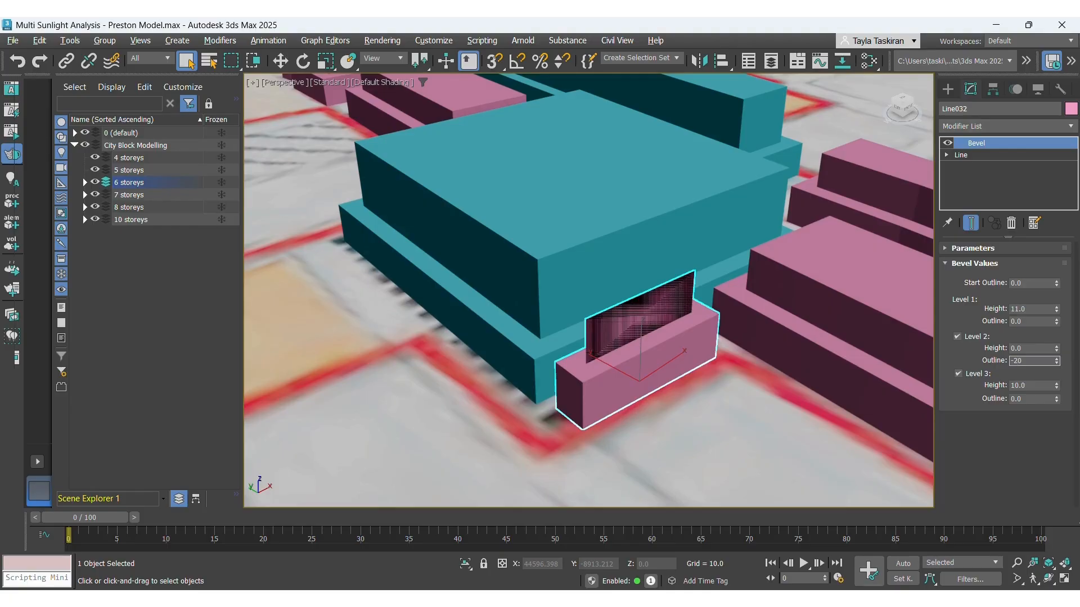
text(-2.0)
key(Return)
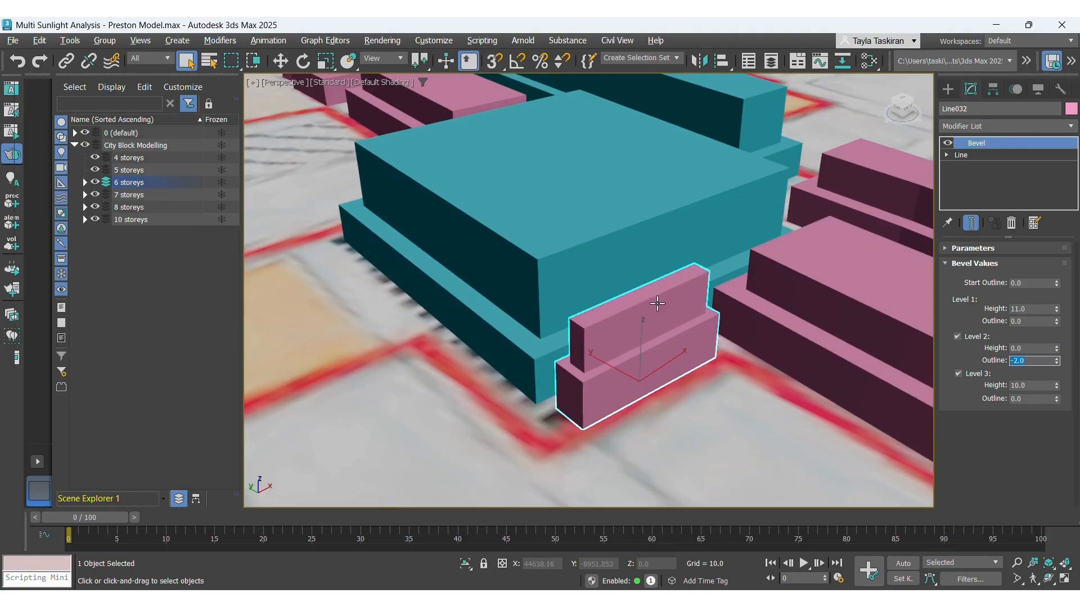
Review the blocks in perspective, then return to top view and zoom in on the orange 5-storey block.
scroll(580, 256, down, 2)
scroll(563, 274, down, 2)
scroll(515, 270, down, 2)
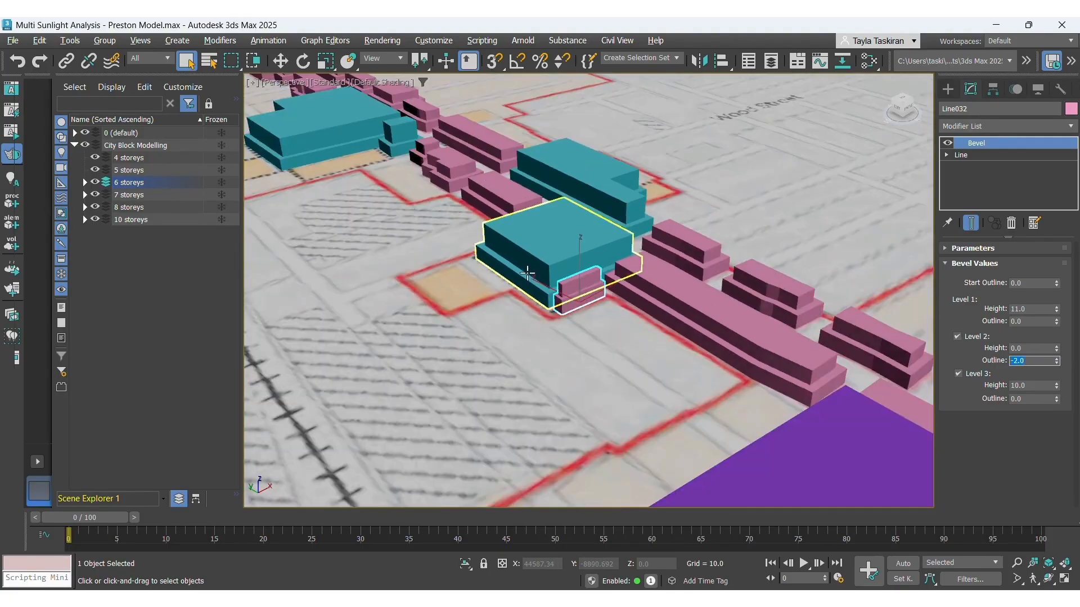
scroll(565, 279, down, 1)
alt+middle_drag(565, 279, 473, 289)
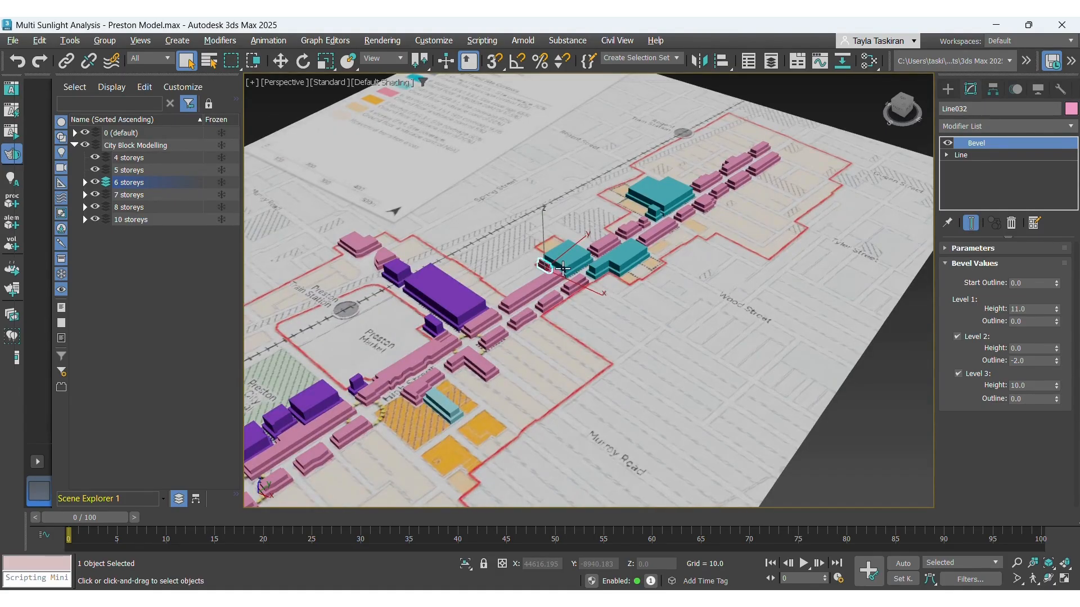
scroll(562, 269, down, 3)
click(279, 83)
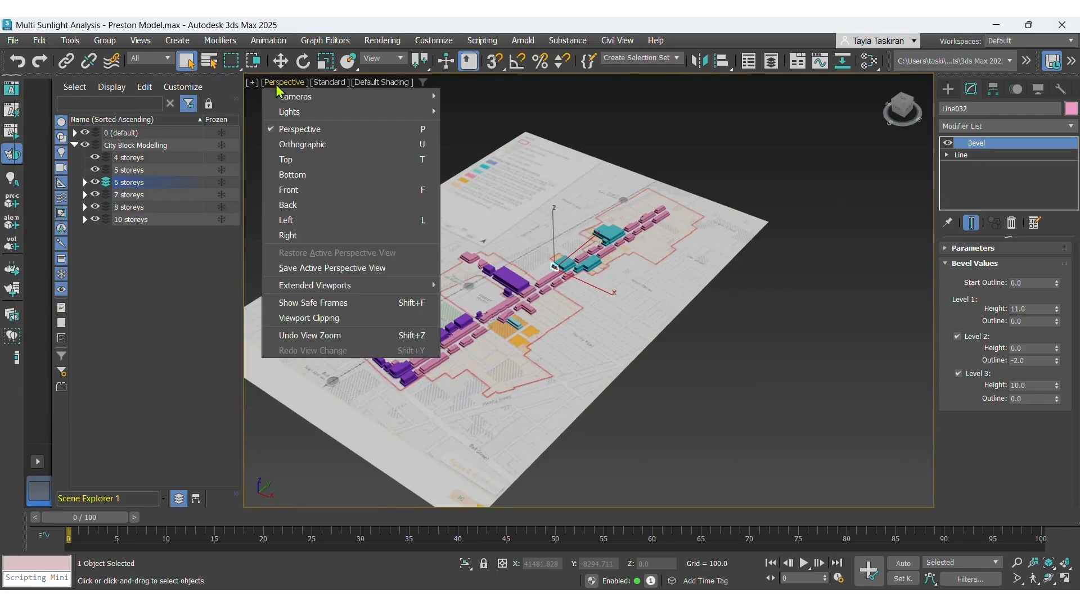
click(287, 160)
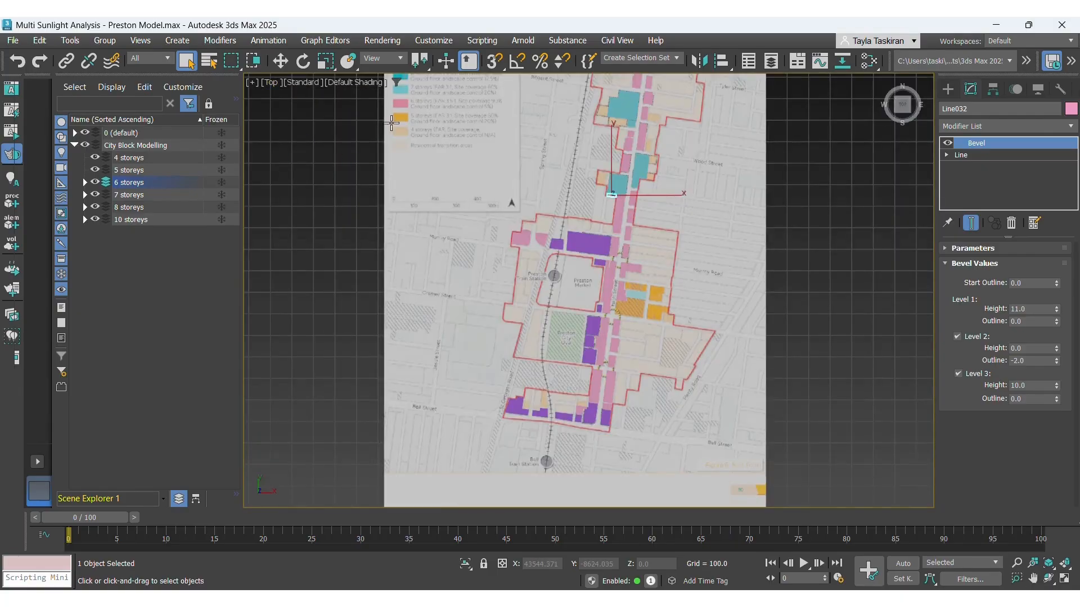
scroll(387, 143, up, 8)
scroll(369, 141, down, 2)
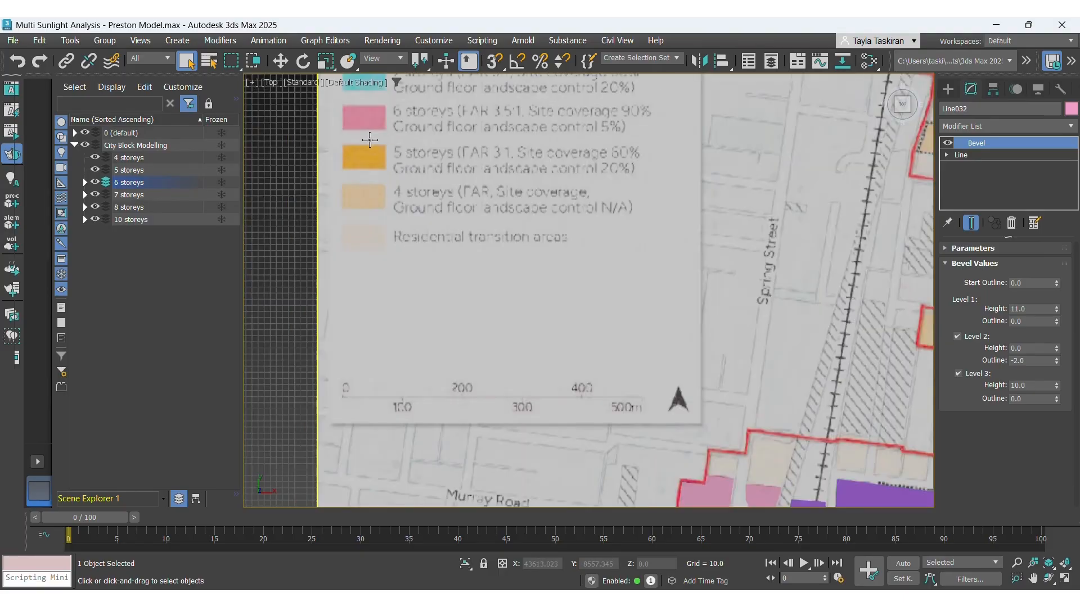
scroll(371, 138, down, 5)
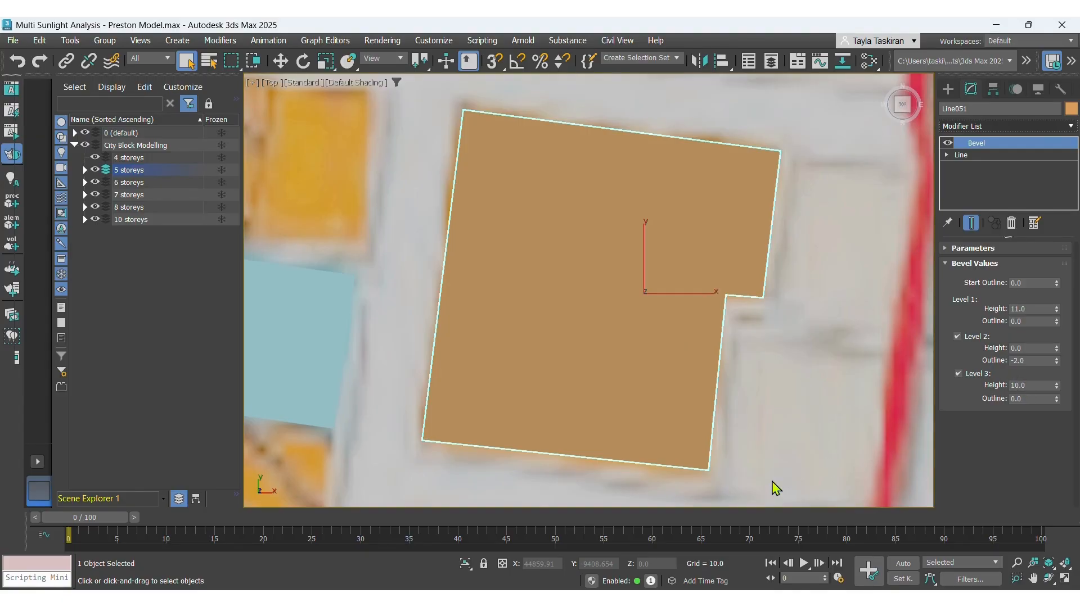
Switch to the browser calculator, compute 19 − 11, and return to 3ds Max.
mouse_move(297, 598)
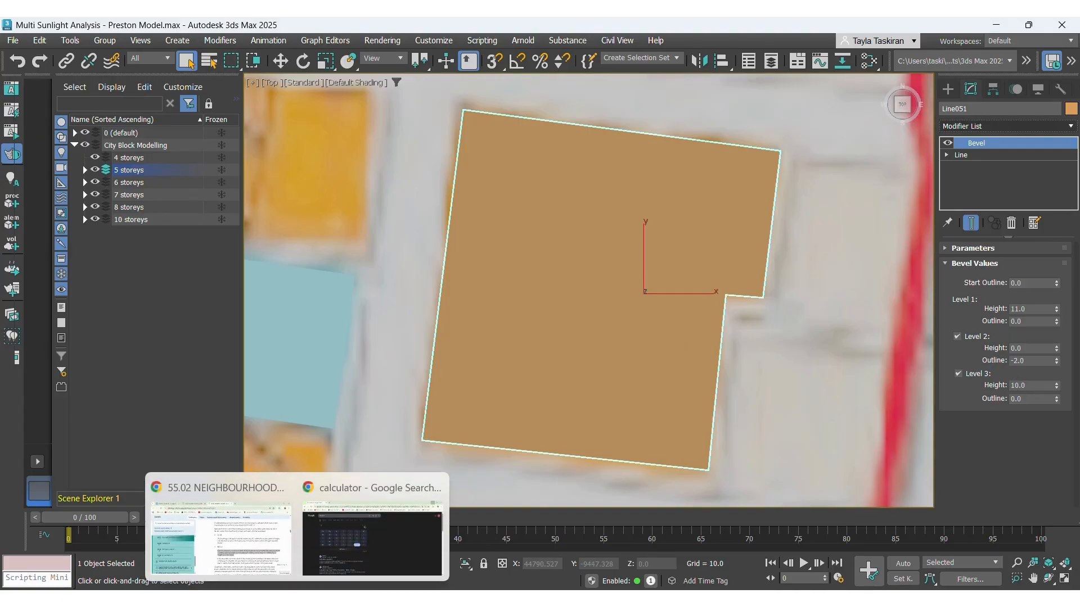
click(350, 562)
click(471, 254)
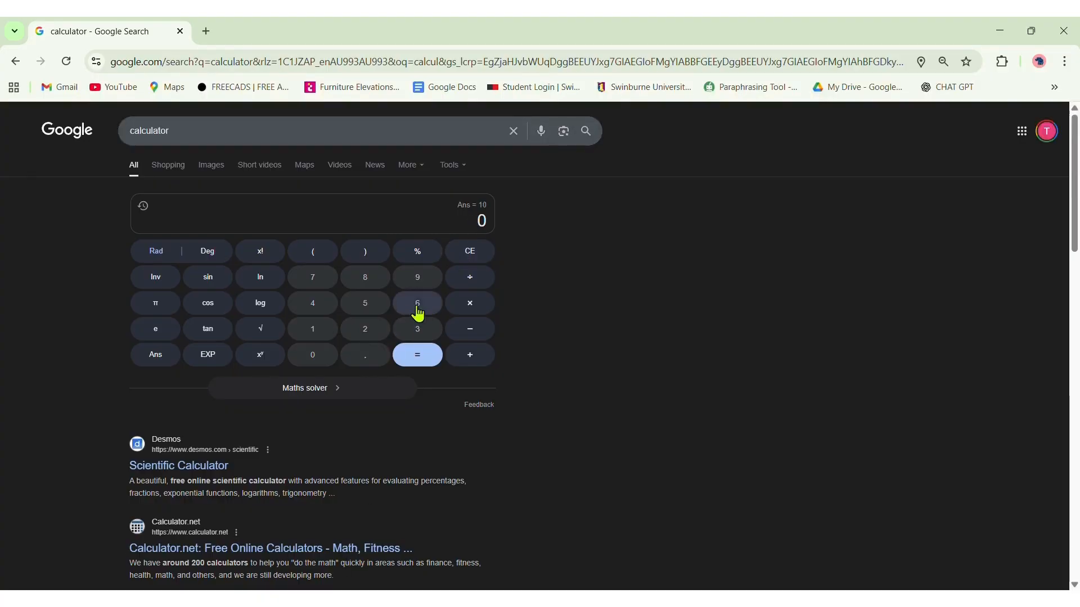
click(327, 331)
click(415, 287)
click(466, 330)
click(320, 337)
click(321, 338)
click(433, 368)
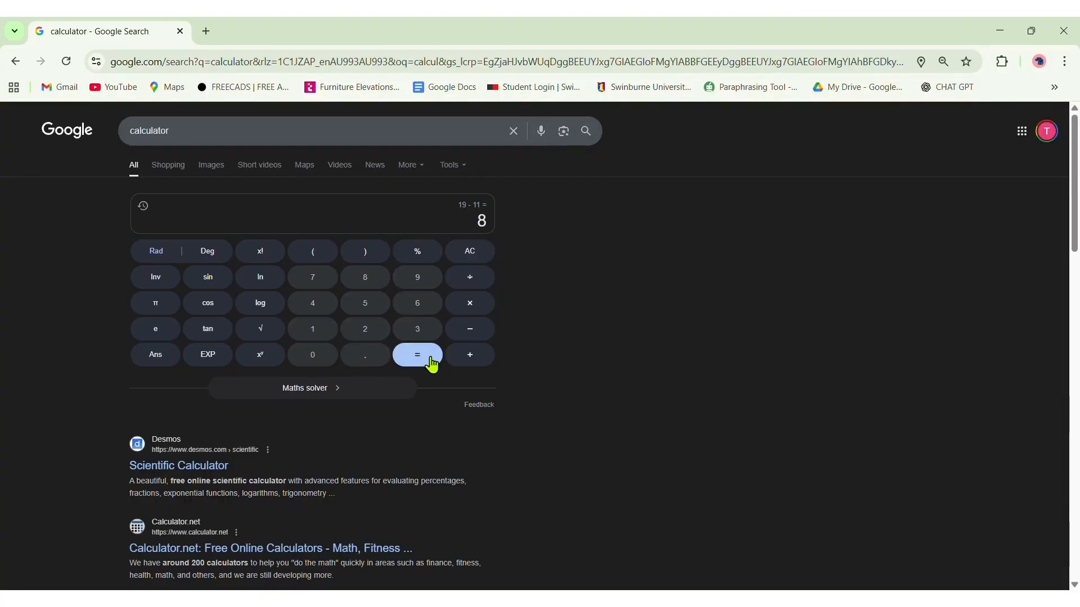
click(999, 31)
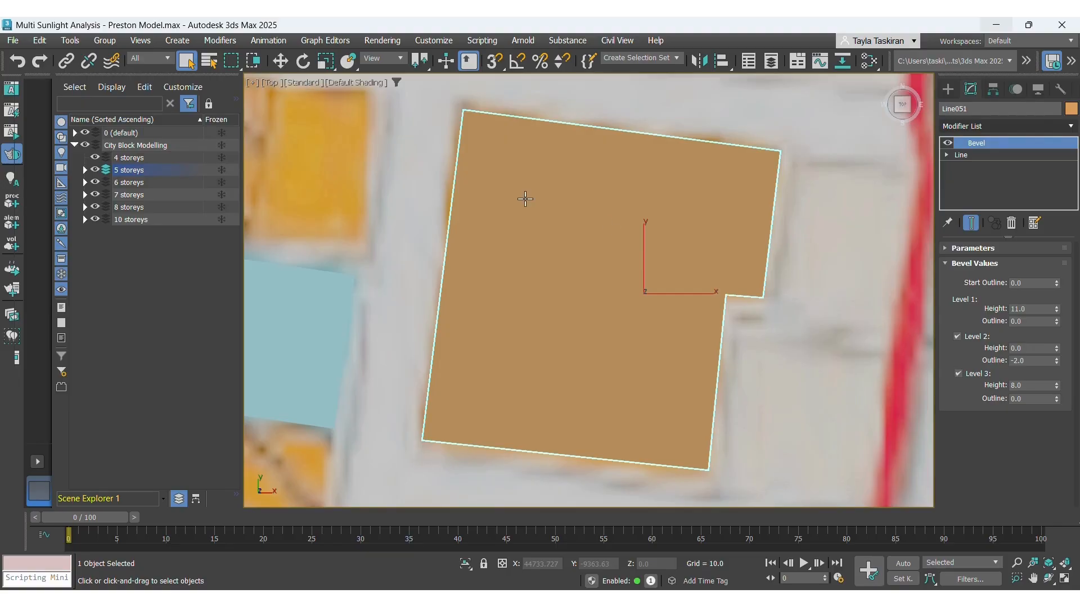
Change the orange block's object colour to a new custom golden yellow, F8C84D.
click(1071, 109)
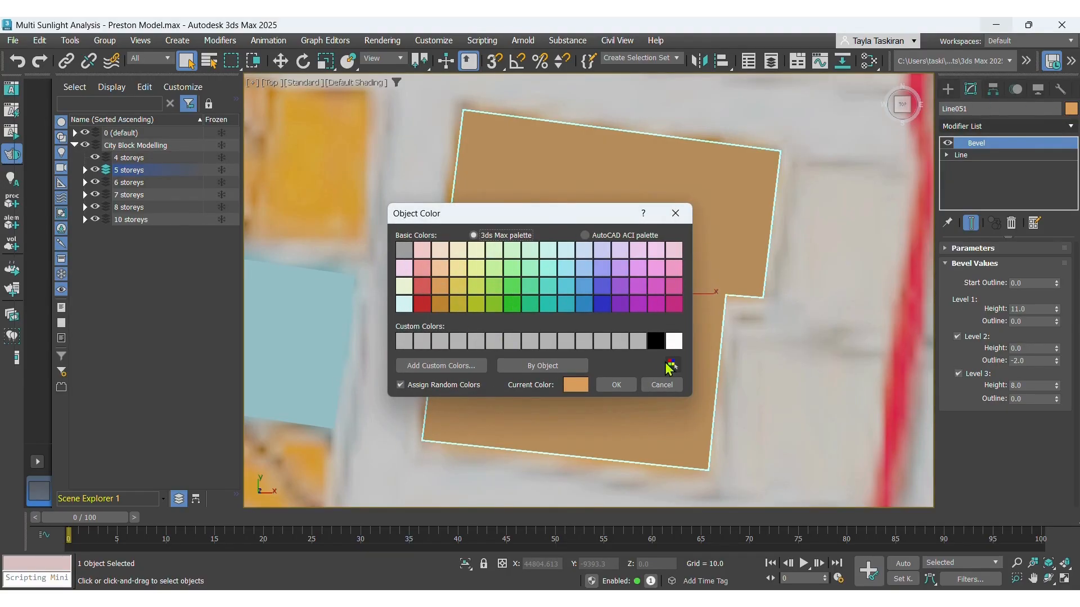
click(405, 341)
click(419, 366)
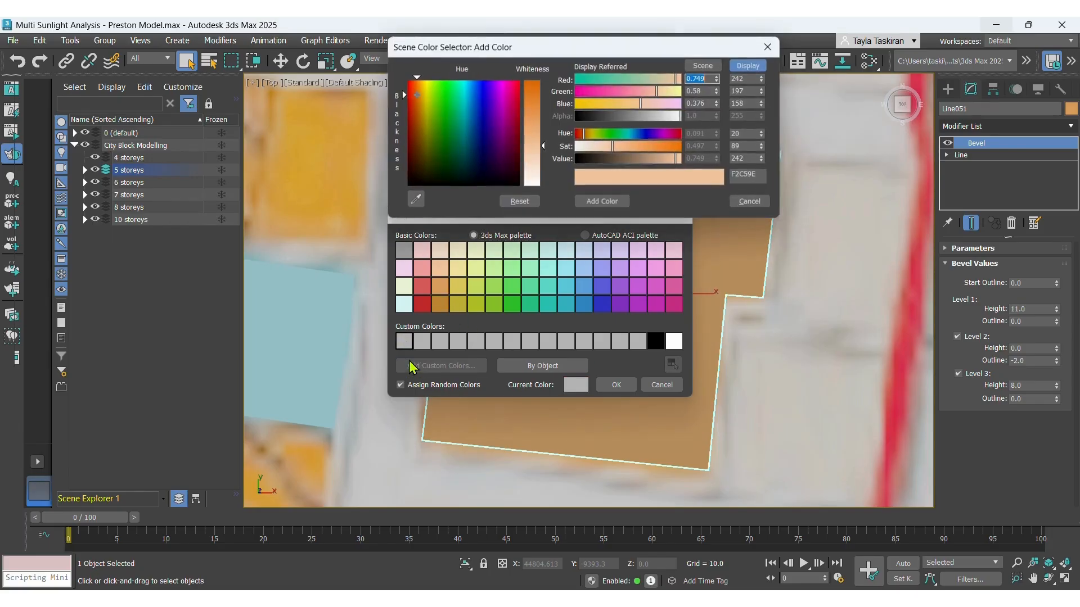
drag(535, 108, 528, 112)
mouse_move(419, 93)
mouse_down()
mouse_move(422, 104)
mouse_move(421, 82)
mouse_up()
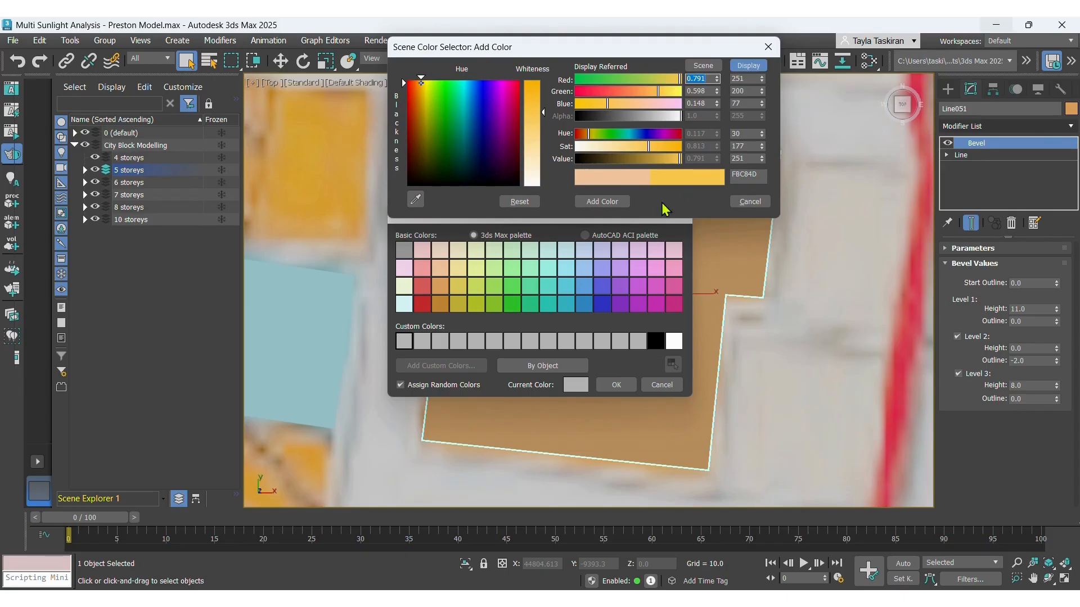
click(607, 202)
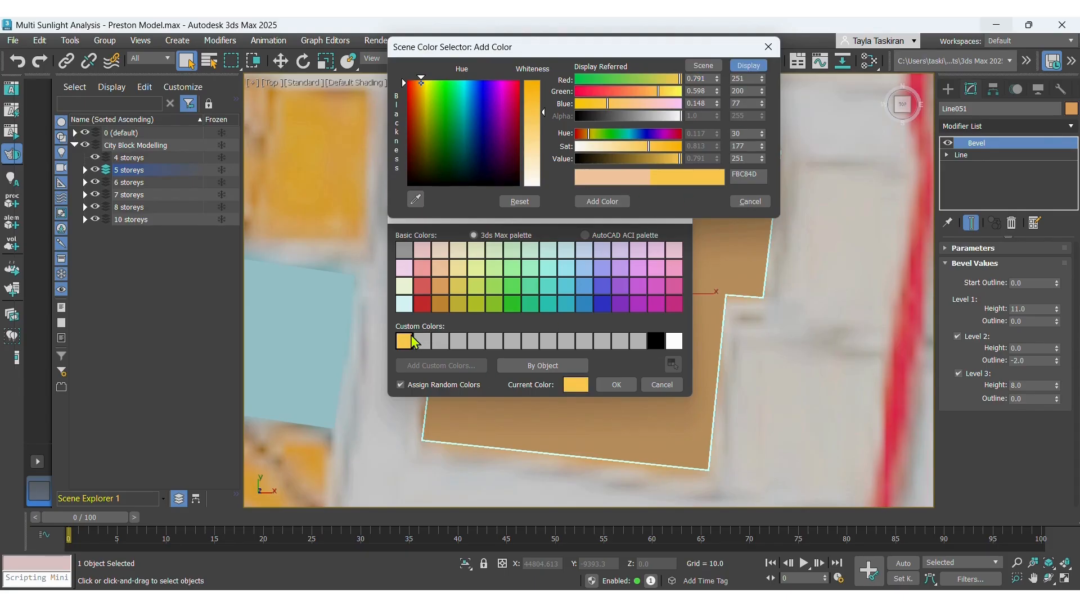
click(760, 202)
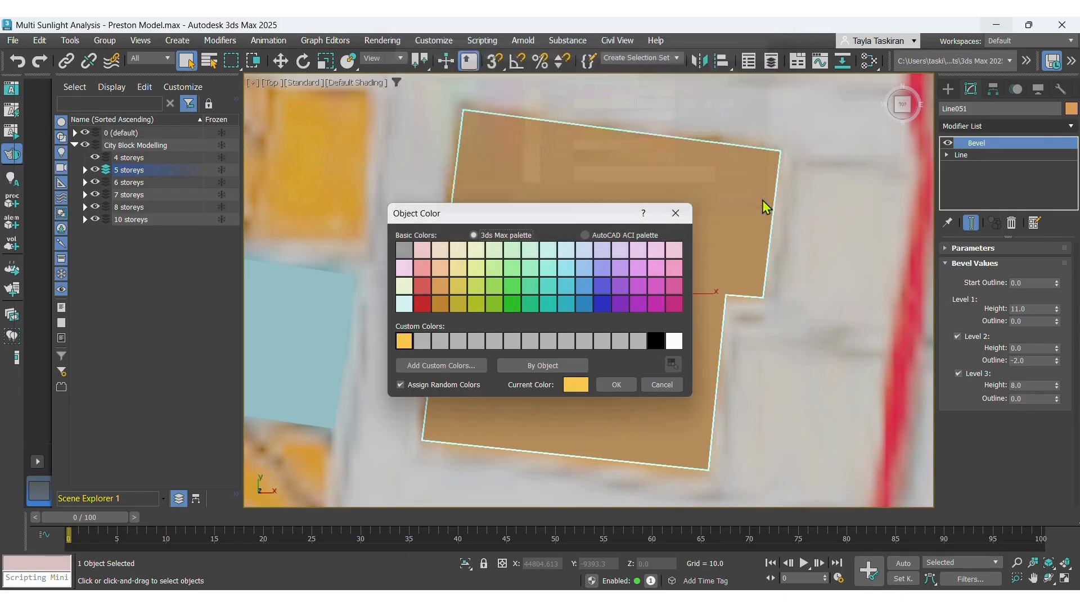
click(616, 384)
click(840, 260)
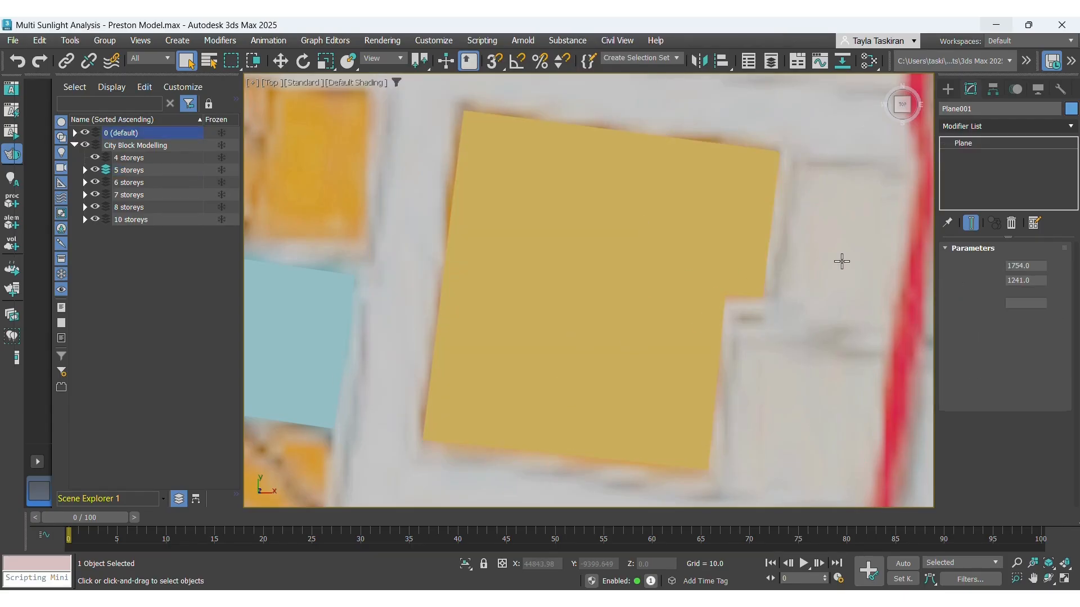
In perspective view, select the golden 5-storey block and open its Level 2 outline value for editing.
scroll(715, 211, down, 3)
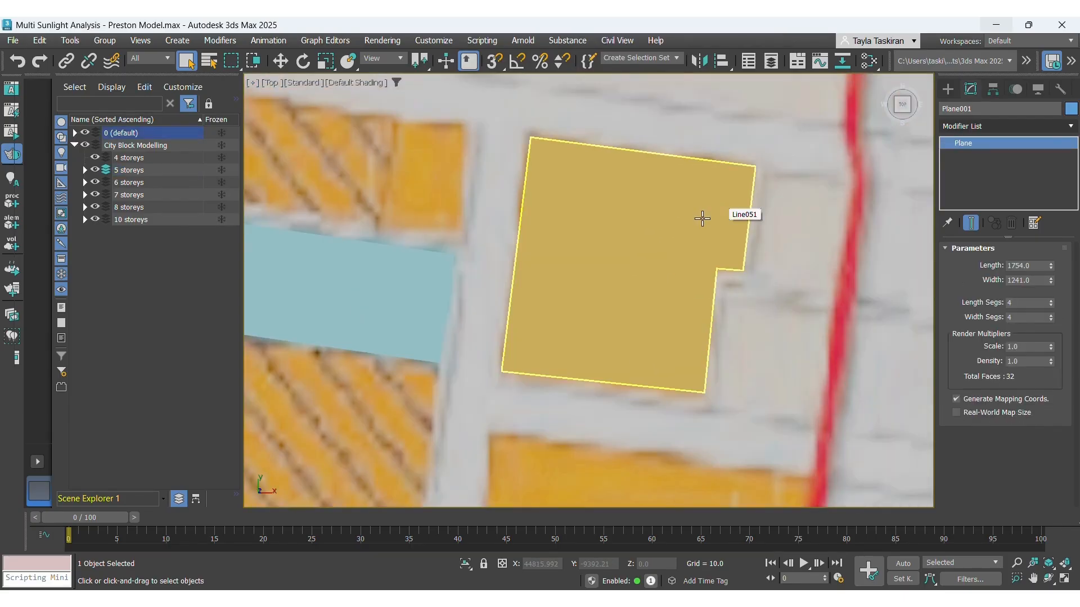
scroll(702, 219, down, 3)
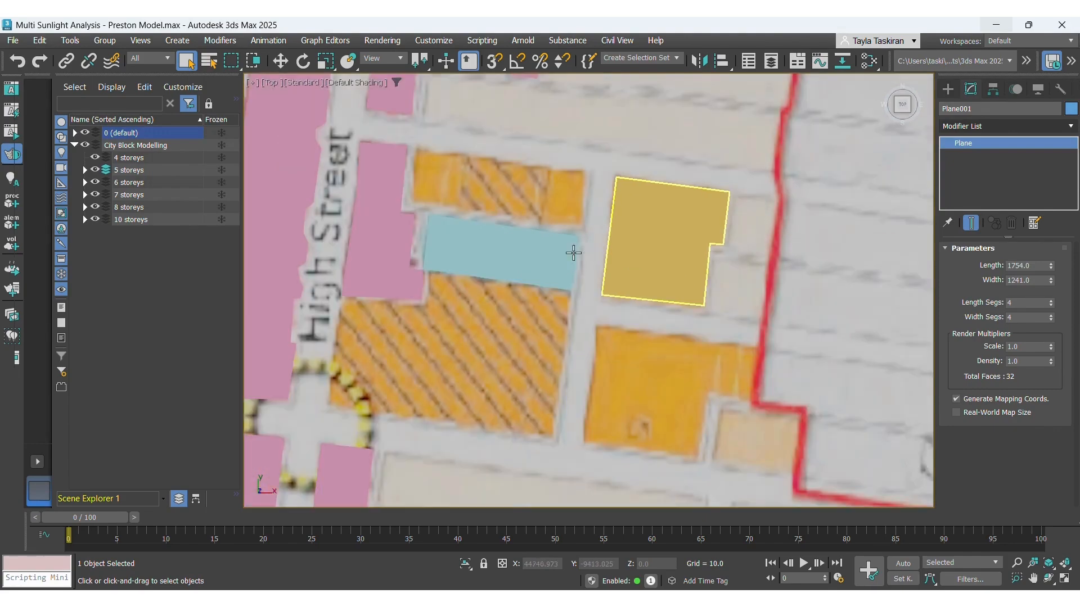
click(276, 87)
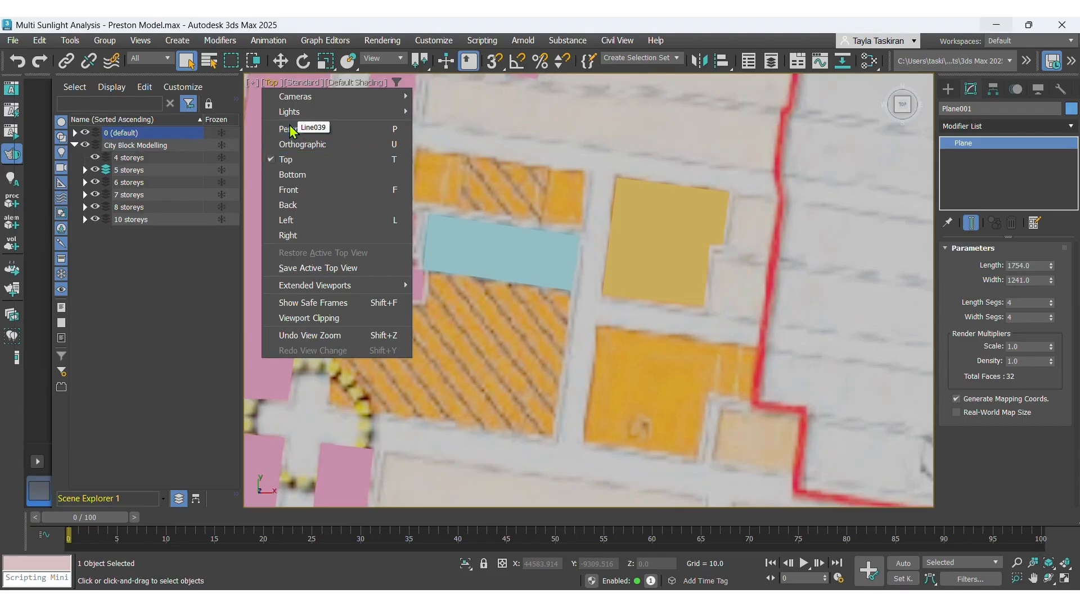
click(298, 133)
scroll(684, 230, up, 1)
alt+middle_drag(692, 212, 708, 178)
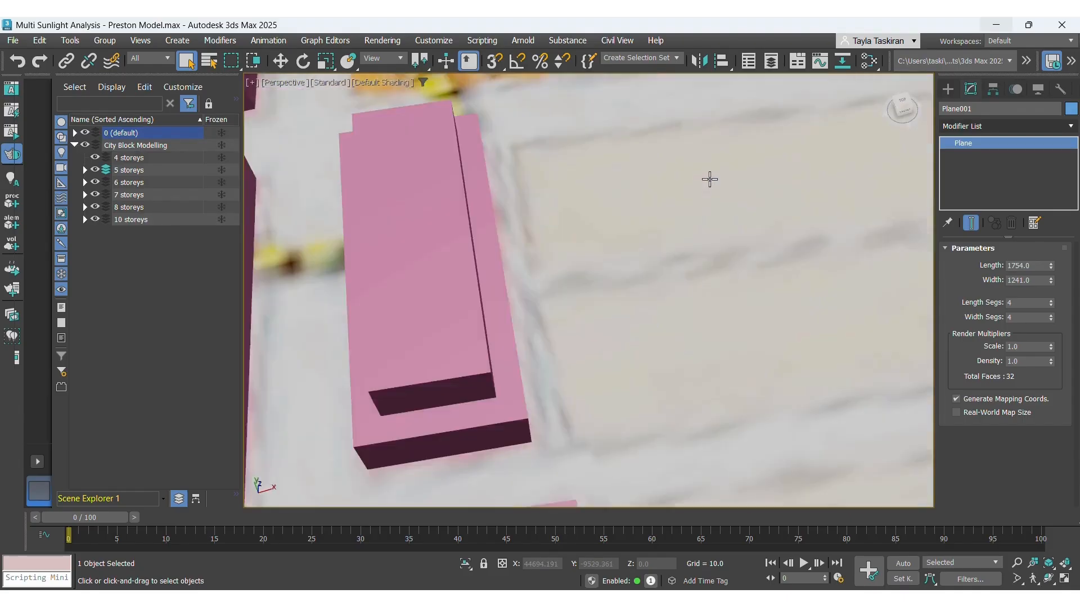
middle_drag(450, 450, 545, 285)
scroll(545, 285, down, 3)
scroll(498, 342, down, 5)
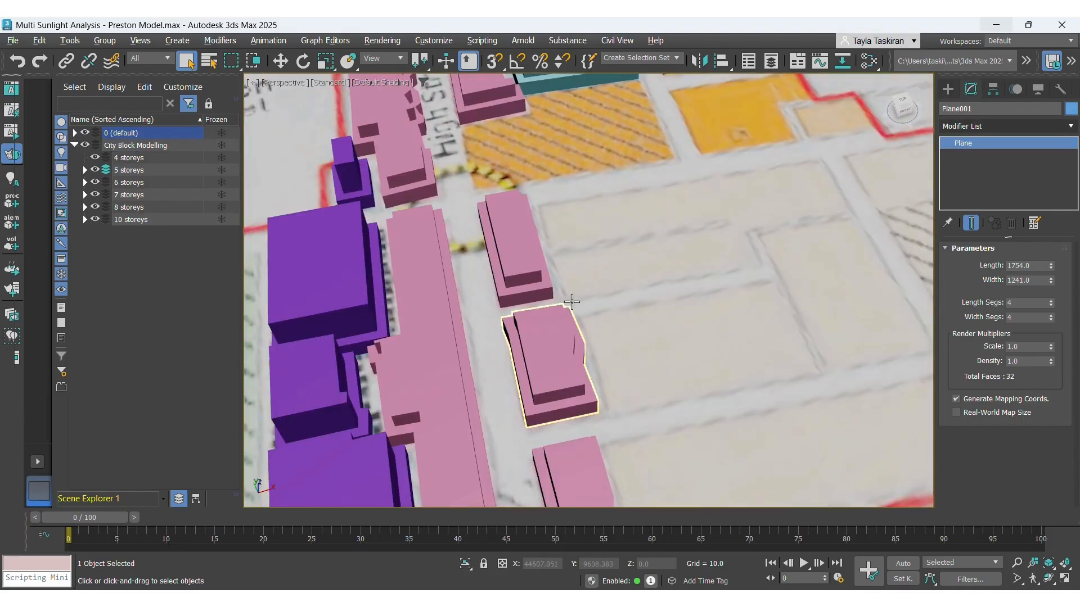
scroll(554, 302, down, 2)
alt+middle_drag(582, 170, 598, 145)
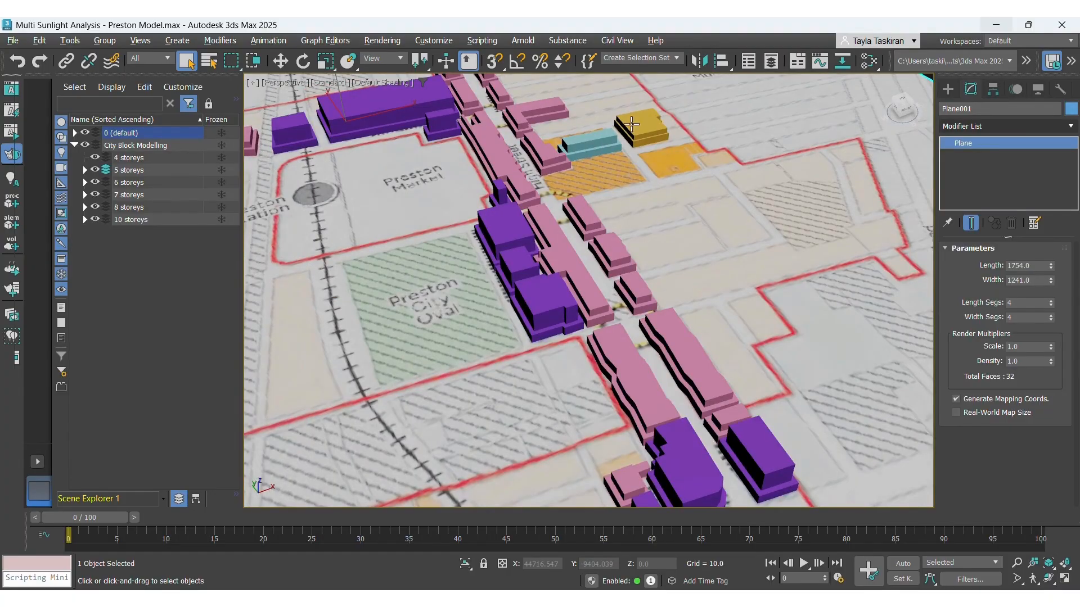
scroll(631, 123, up, 6)
click(595, 236)
click(1016, 361)
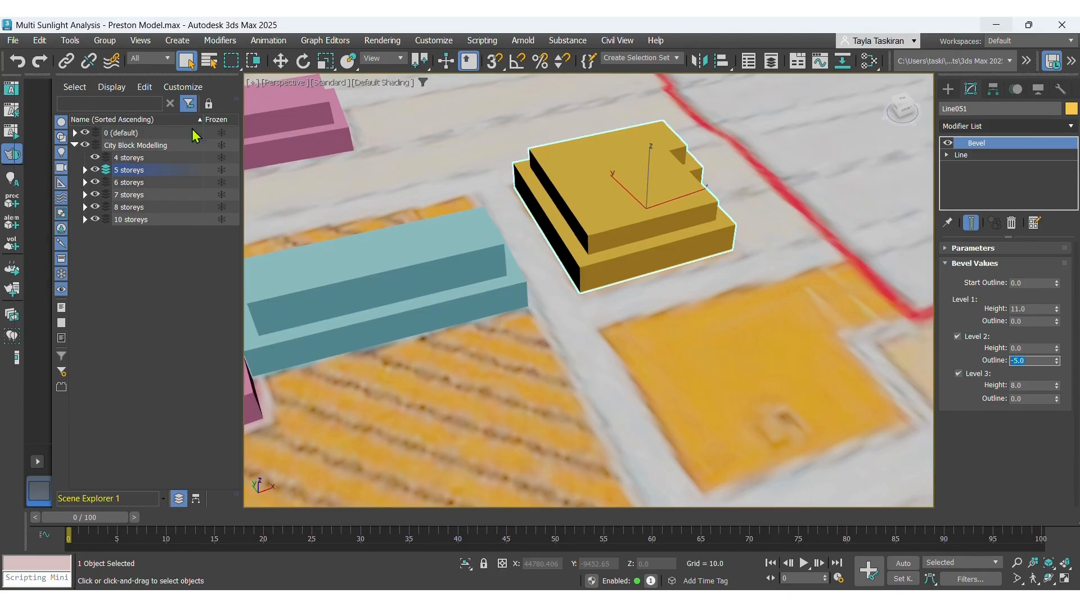
Return to top view and zoom over the blocks near Preston Market.
click(277, 84)
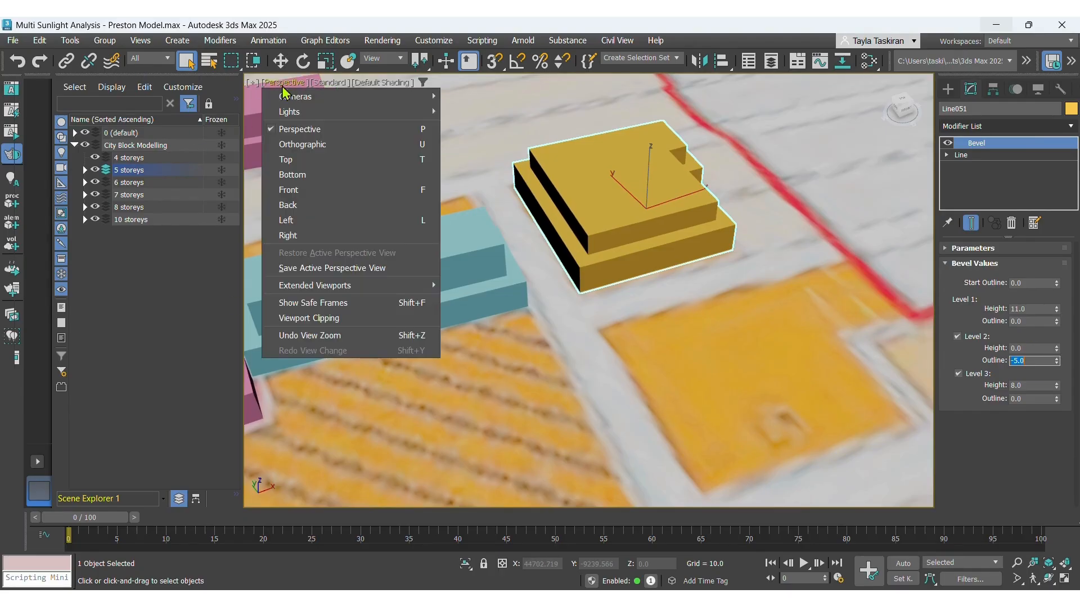
click(288, 159)
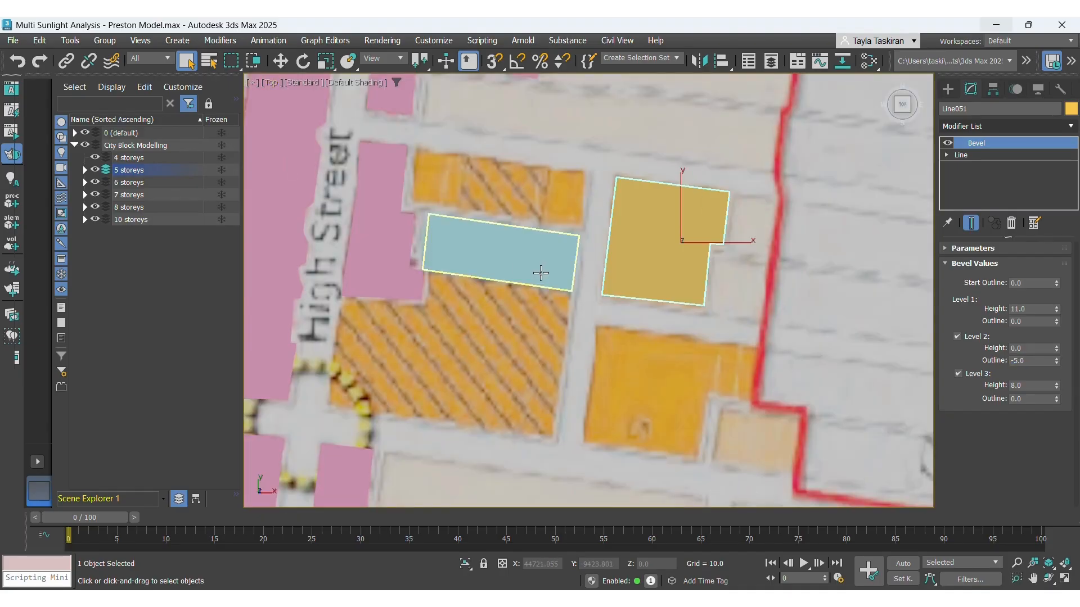
scroll(542, 273, down, 2)
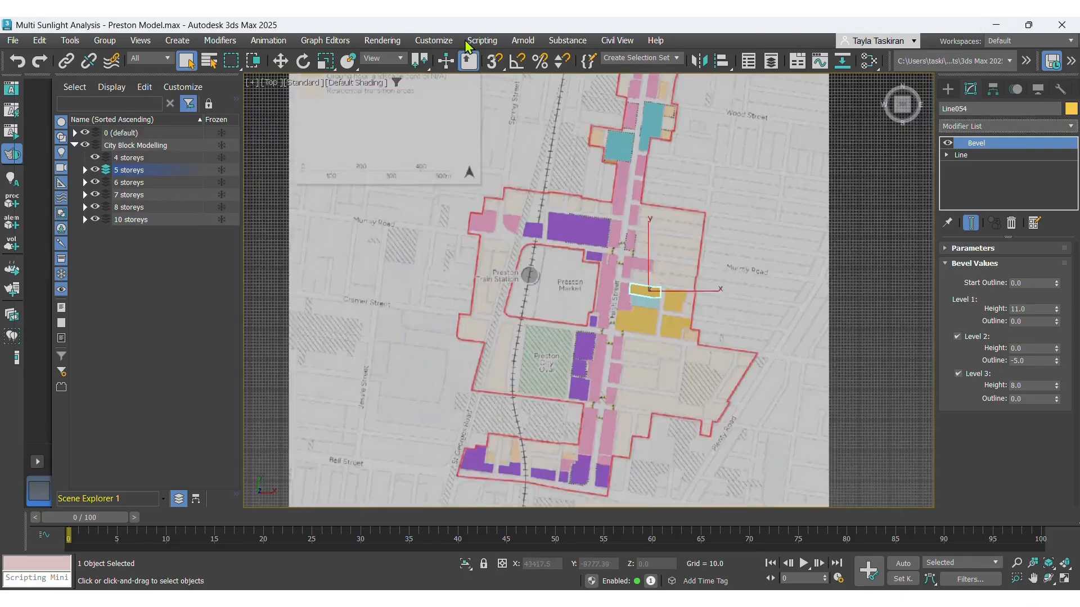
scroll(278, 84, up, 3)
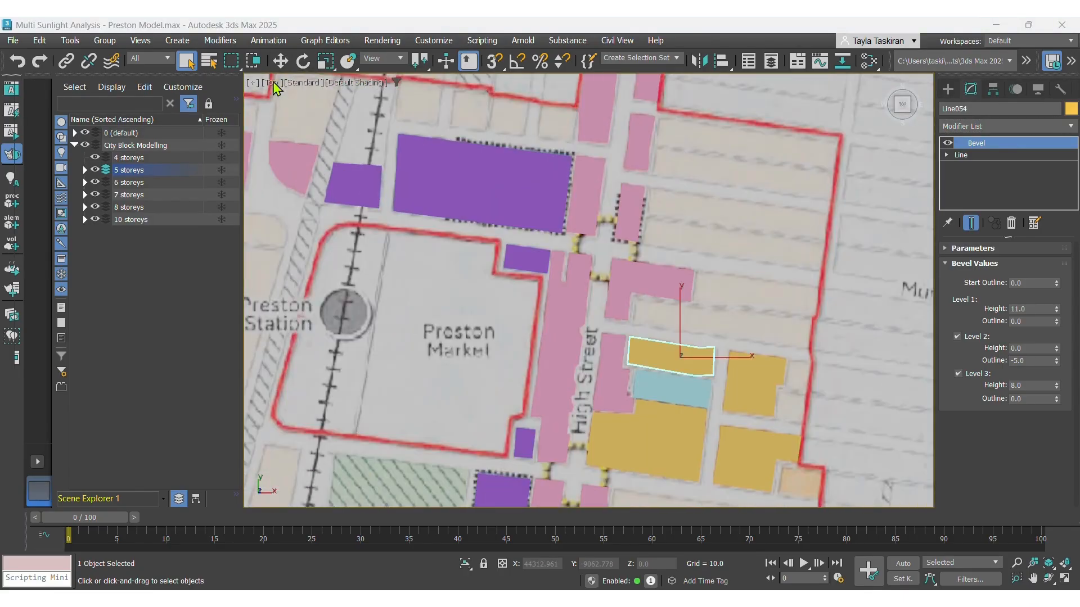
Switch the viewport to perspective and orbit to inspect the golden block and its neighbours in 3D.
click(272, 83)
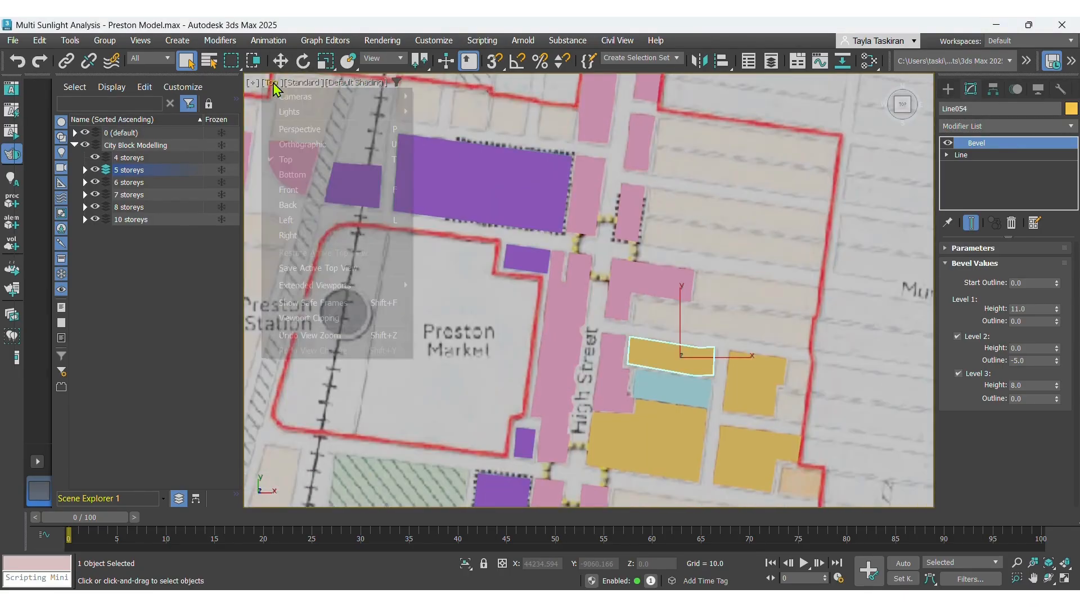
click(303, 130)
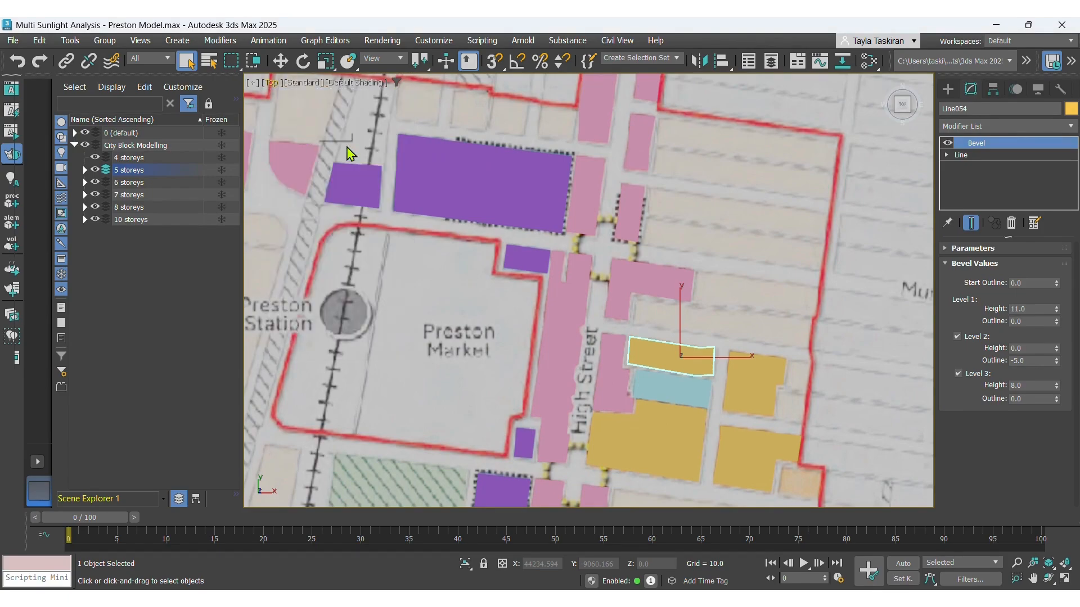
scroll(669, 301, up, 1)
alt+middle_drag(669, 301, 684, 254)
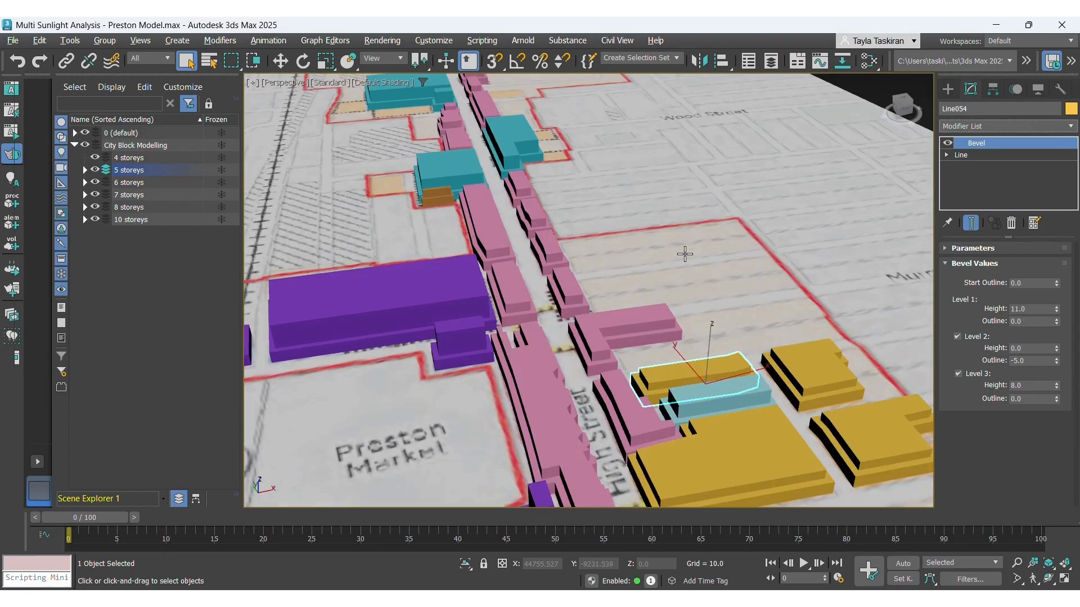
scroll(619, 225, down, 3)
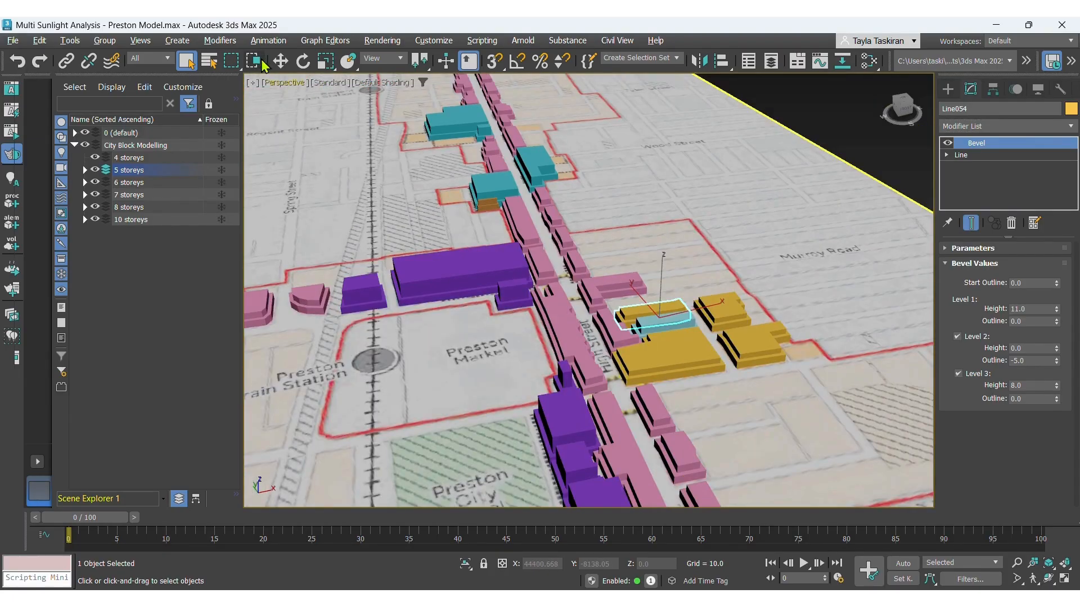
Return the viewport to top view and make 4 storeys the active layer.
click(284, 83)
click(286, 159)
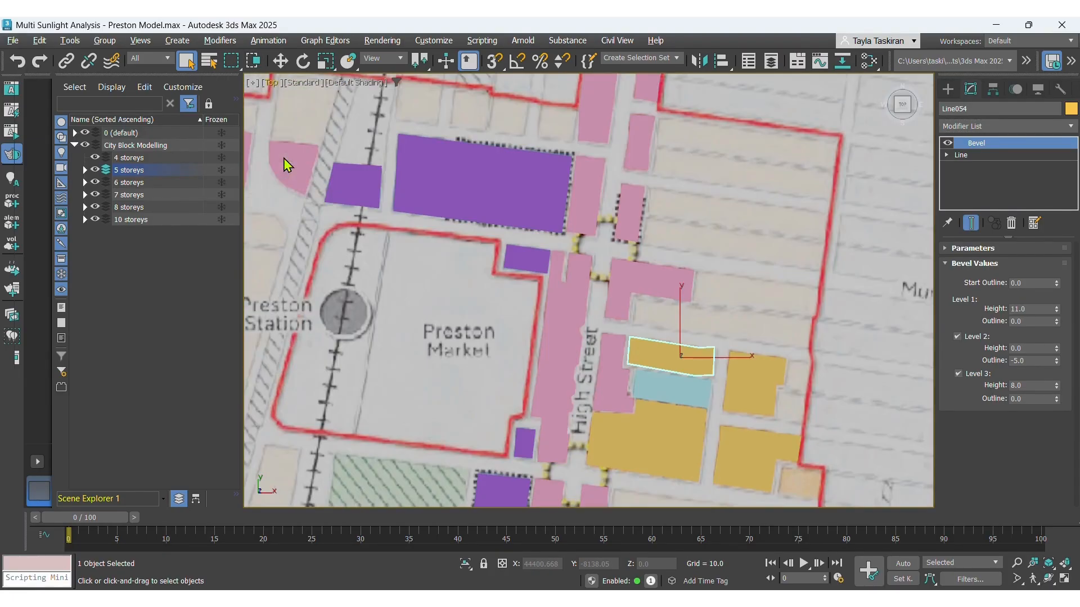
click(105, 158)
Survey the whole precinct plan and consult the market precinct heights reference image.
scroll(691, 165, down, 4)
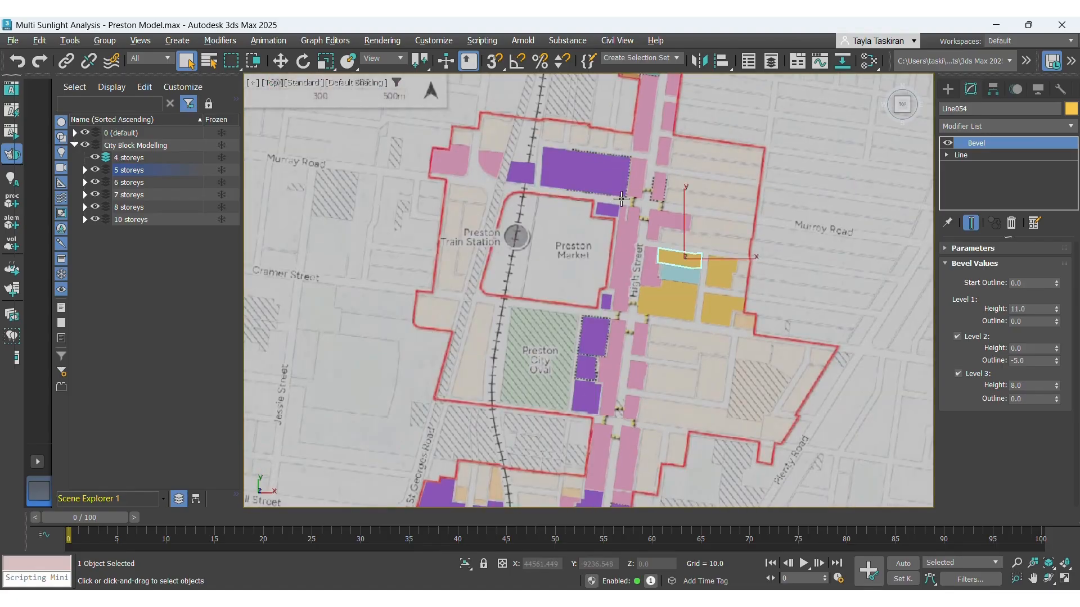
scroll(550, 243, down, 3)
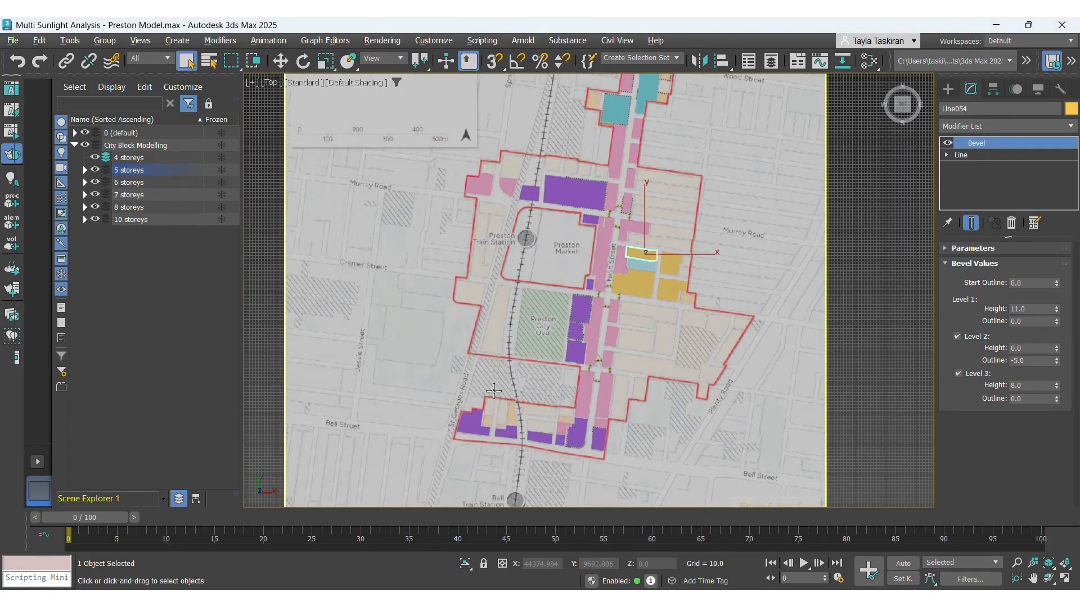
scroll(515, 420, up, 5)
scroll(515, 419, up, 4)
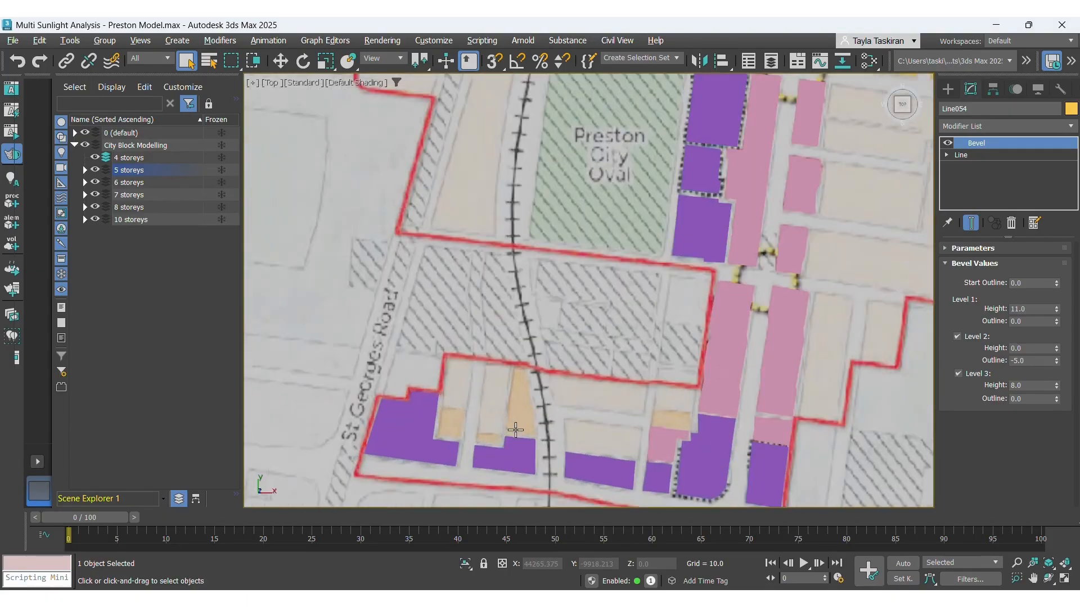
scroll(513, 411, down, 8)
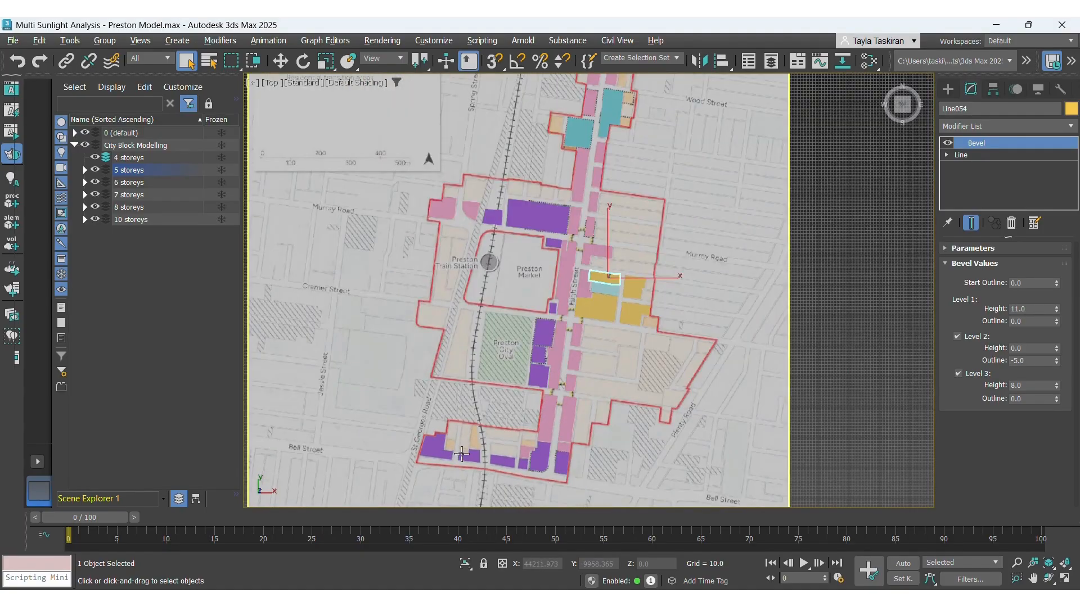
key(alt+Tab)
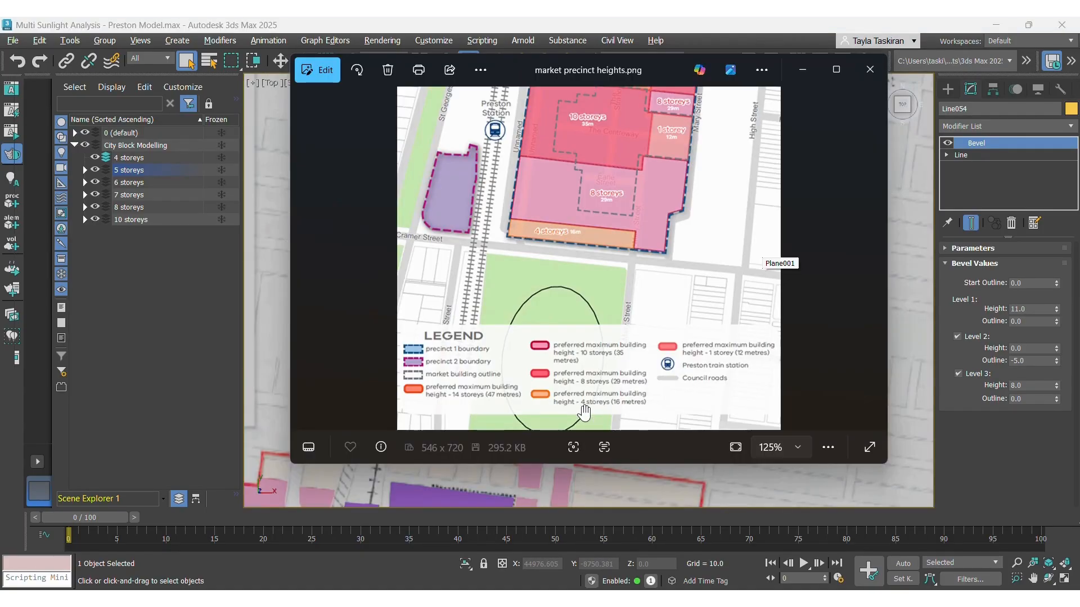
key(alt+Tab)
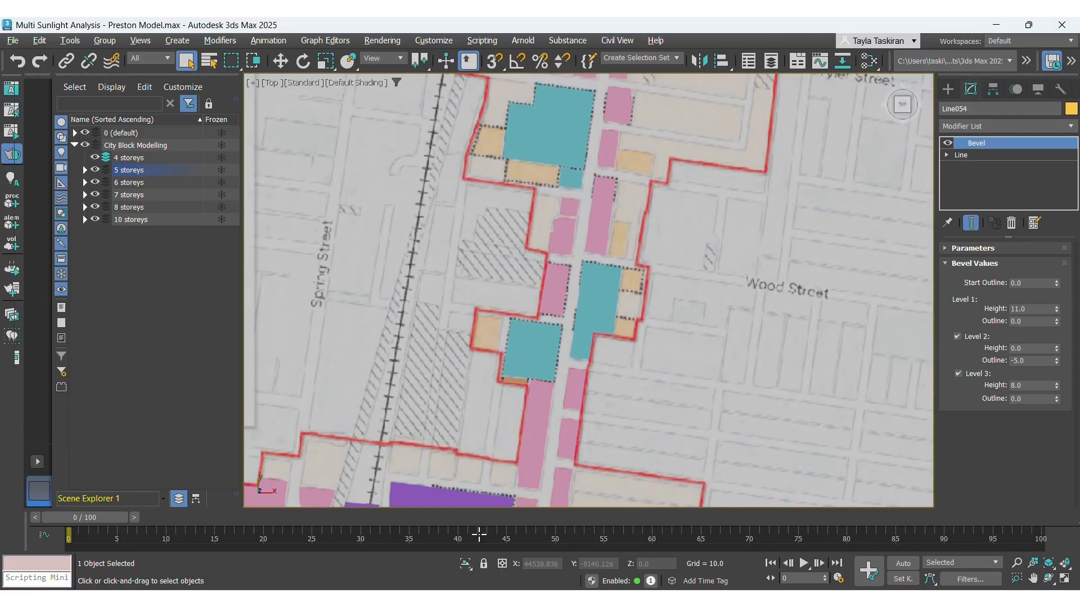
Switch to the browser calculator, compute 16 − 11, and return to 3ds Max.
mouse_move(297, 599)
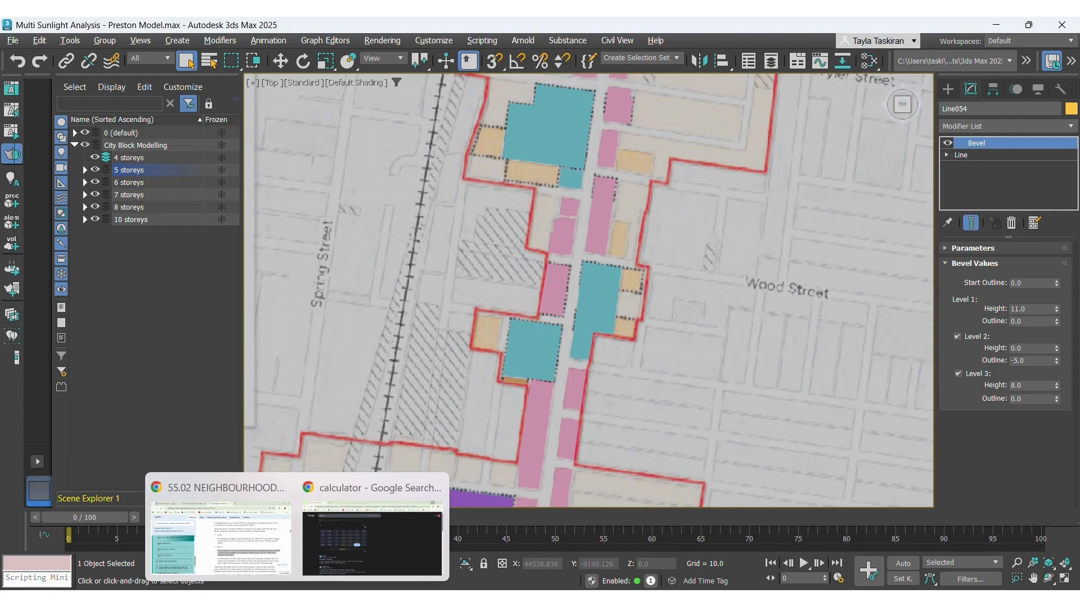
click(373, 537)
click(477, 258)
click(320, 334)
click(418, 304)
click(471, 329)
click(318, 338)
click(318, 337)
click(420, 356)
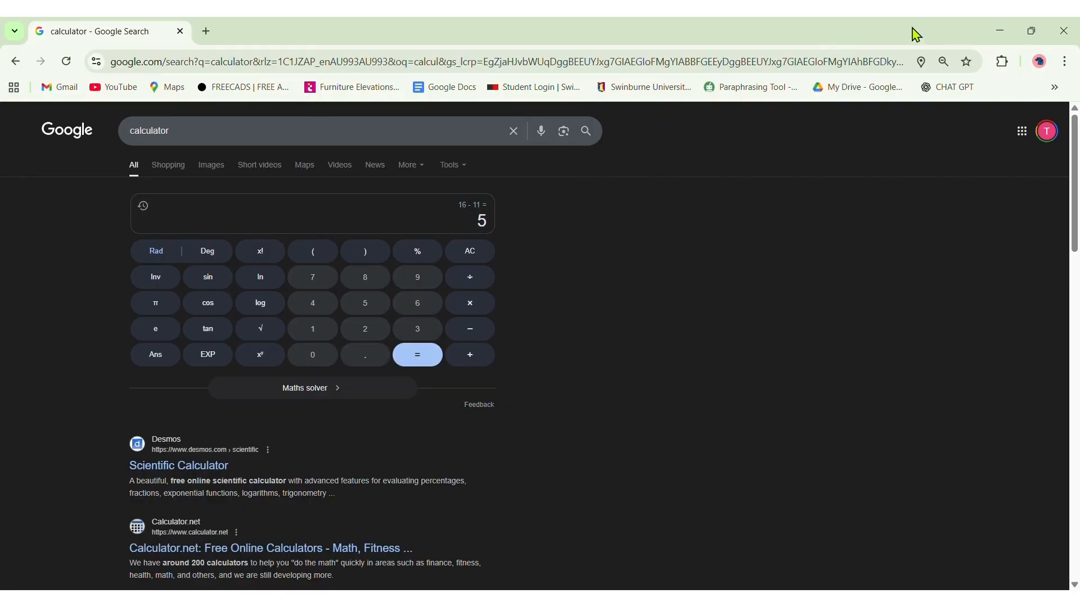
click(1000, 31)
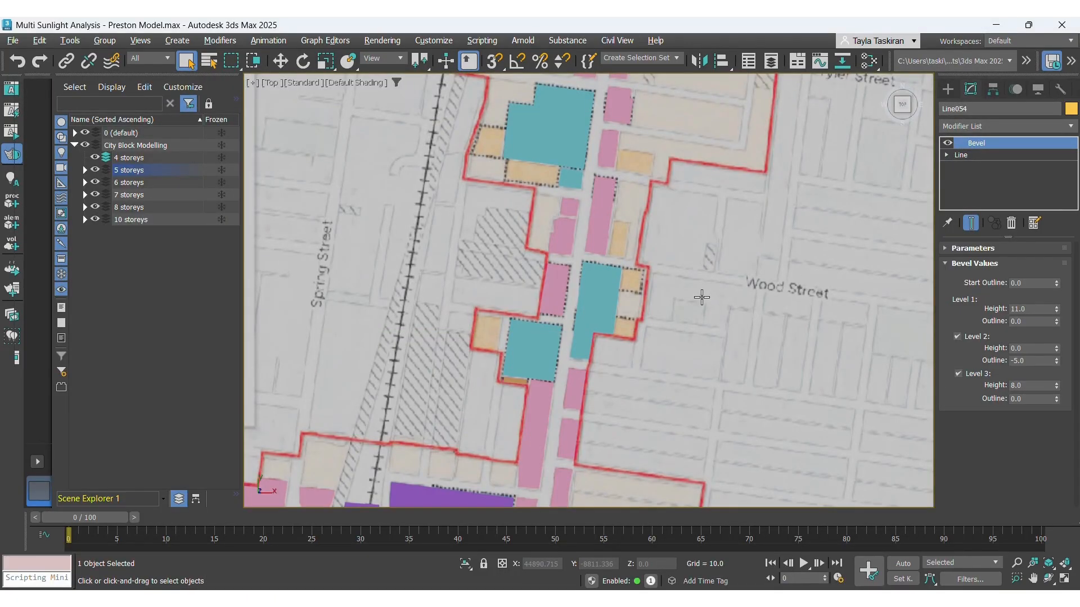
Zoom to the tan 4-storey block on the northern strip and set its Level 3 height to 5.
scroll(635, 183, down, 2)
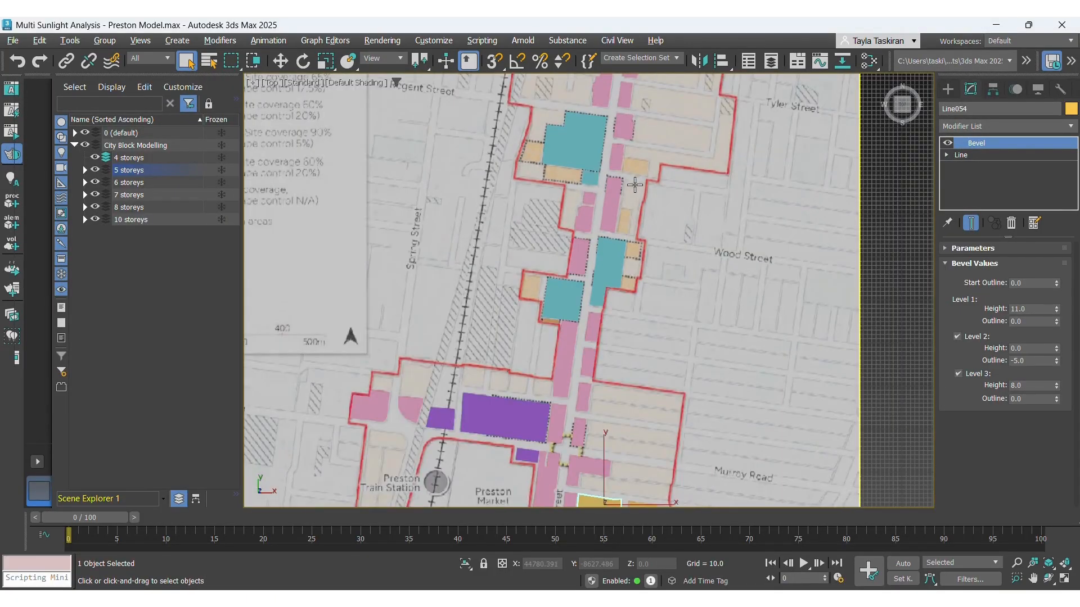
scroll(594, 201, down, 1)
scroll(548, 274, up, 3)
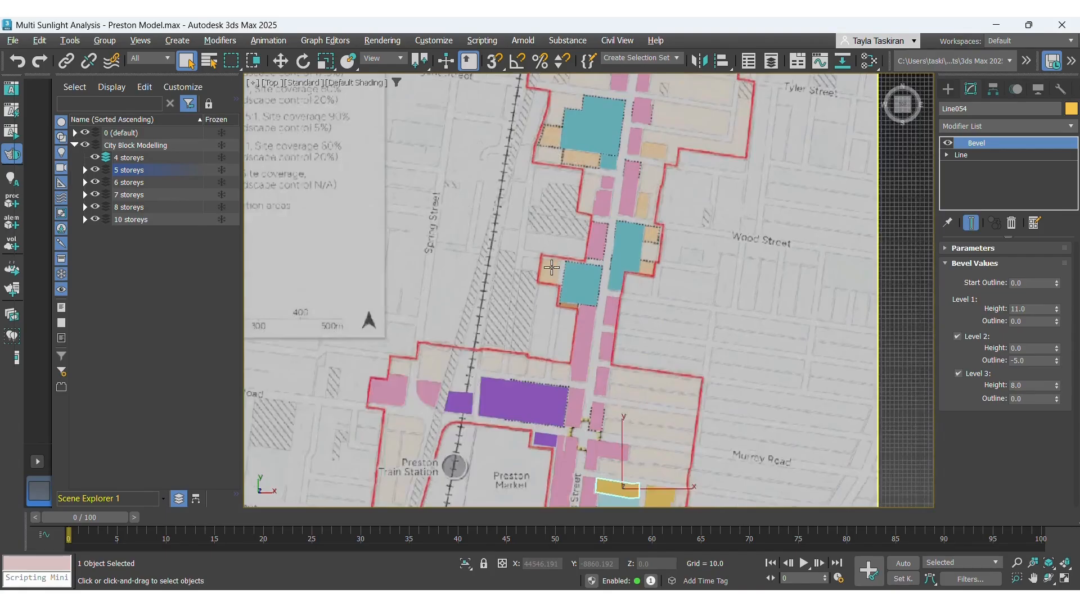
scroll(547, 274, up, 5)
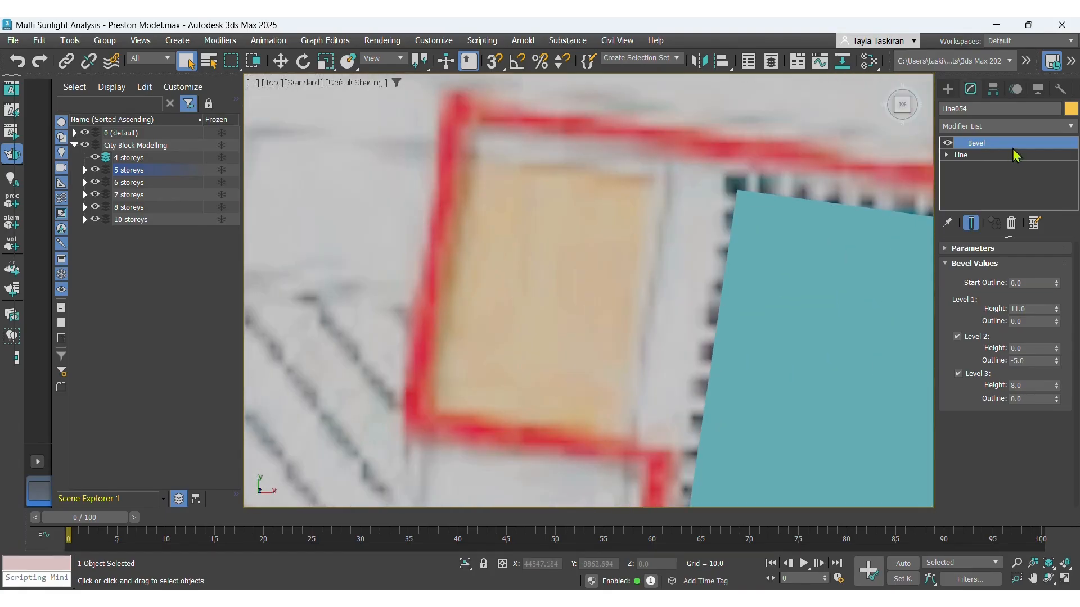
scroll(401, 252, down, 2)
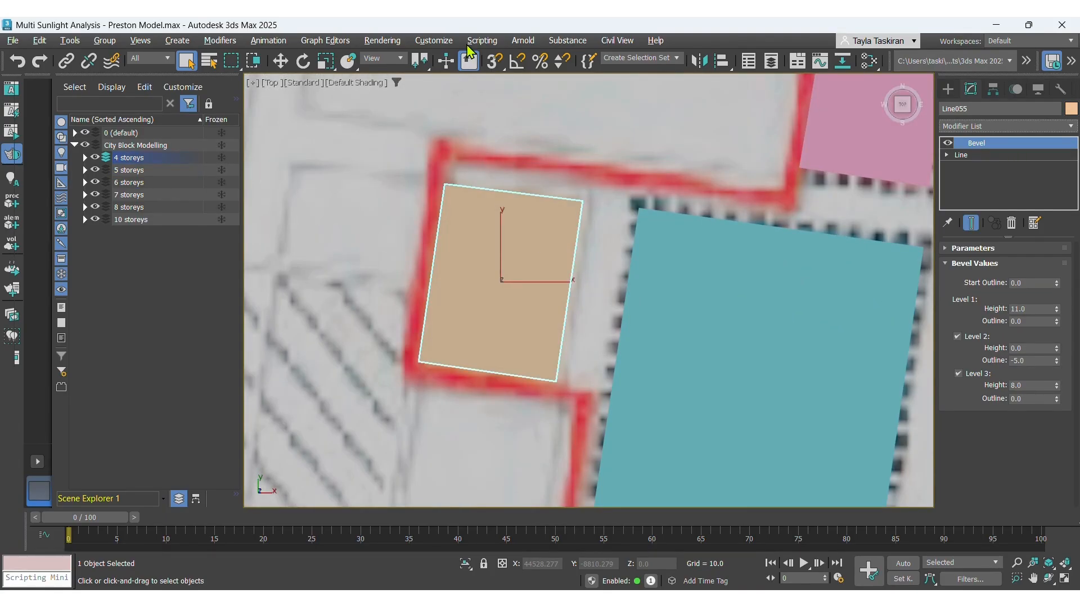
double_click(1017, 387)
Switch to perspective view and orbit around the tan block to check its stepped storeys.
click(272, 85)
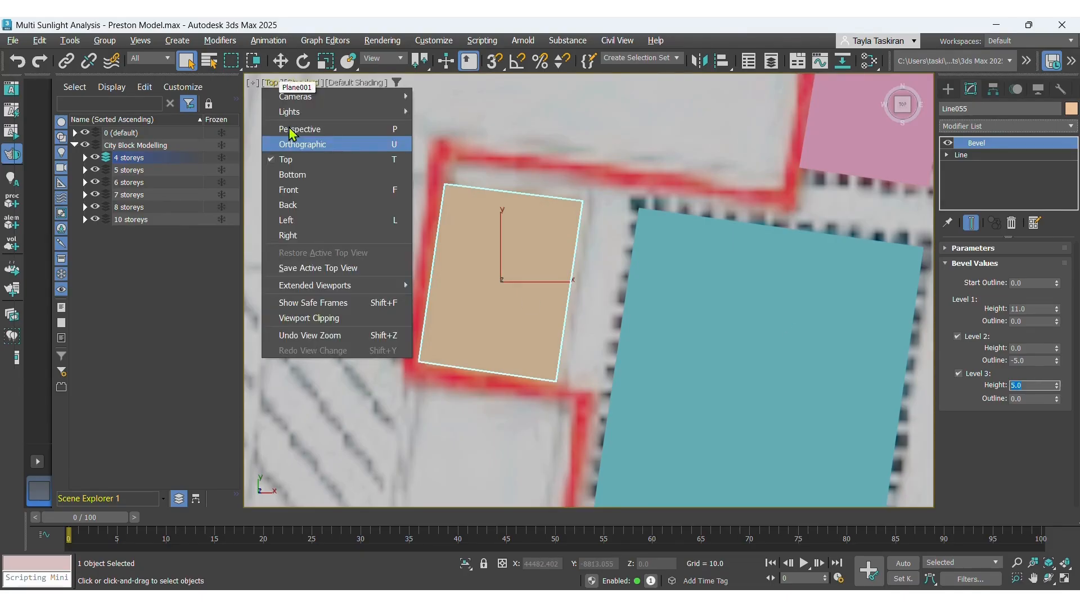
click(296, 135)
alt+middle_drag(478, 278, 507, 211)
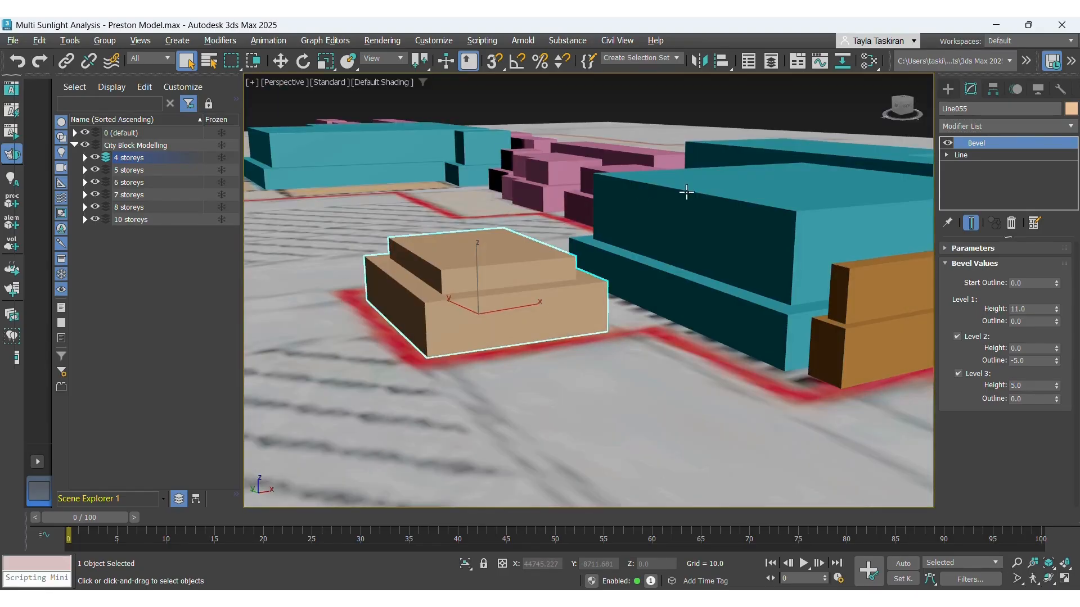
scroll(458, 238, down, 5)
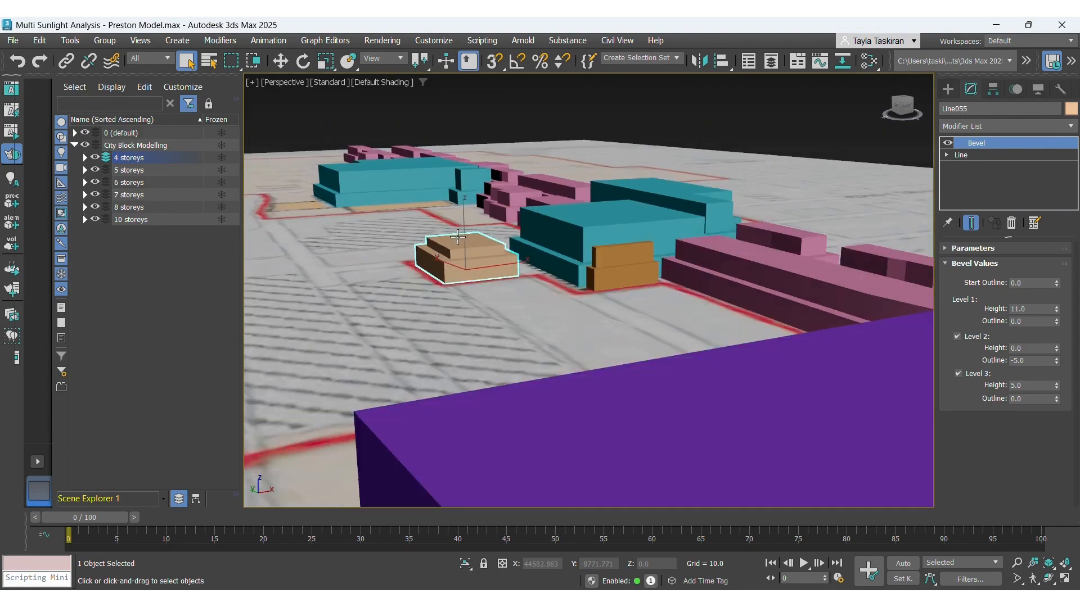
scroll(458, 238, down, 3)
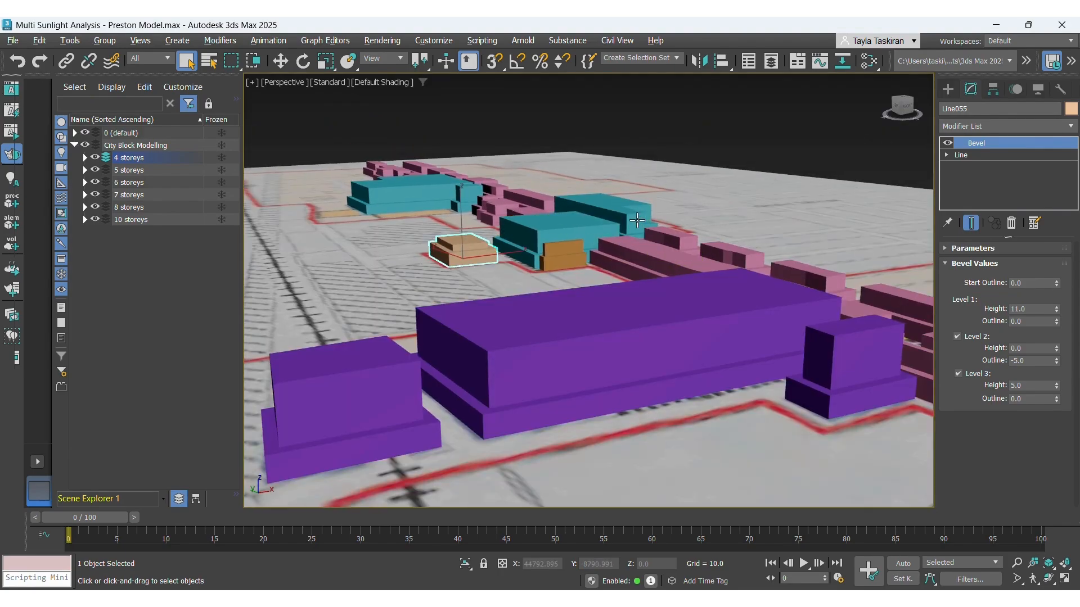
alt+middle_drag(638, 220, 631, 217)
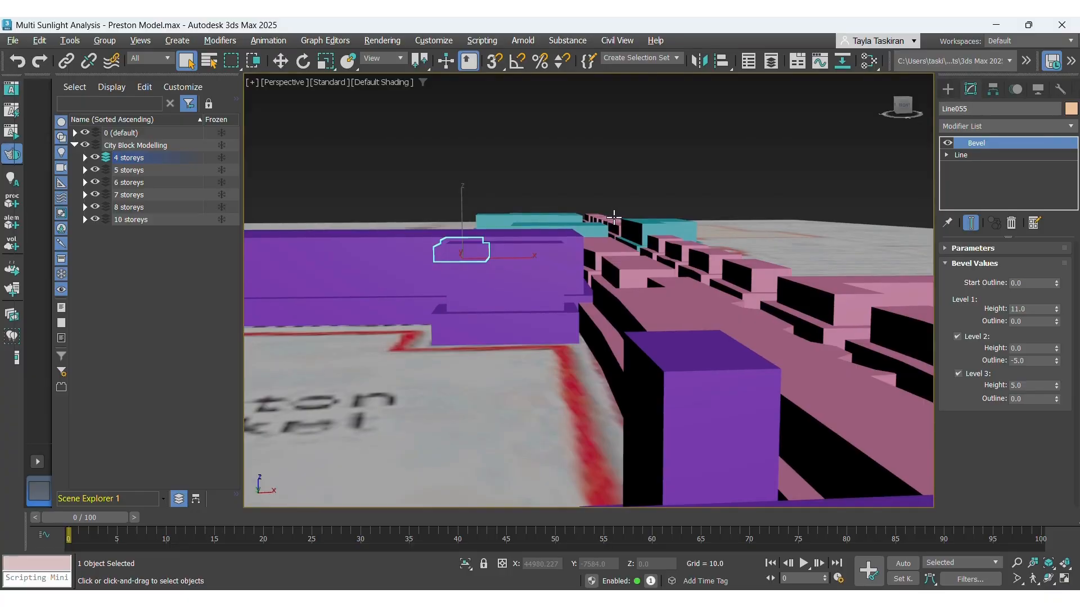
scroll(442, 269, down, 1)
scroll(577, 279, up, 1)
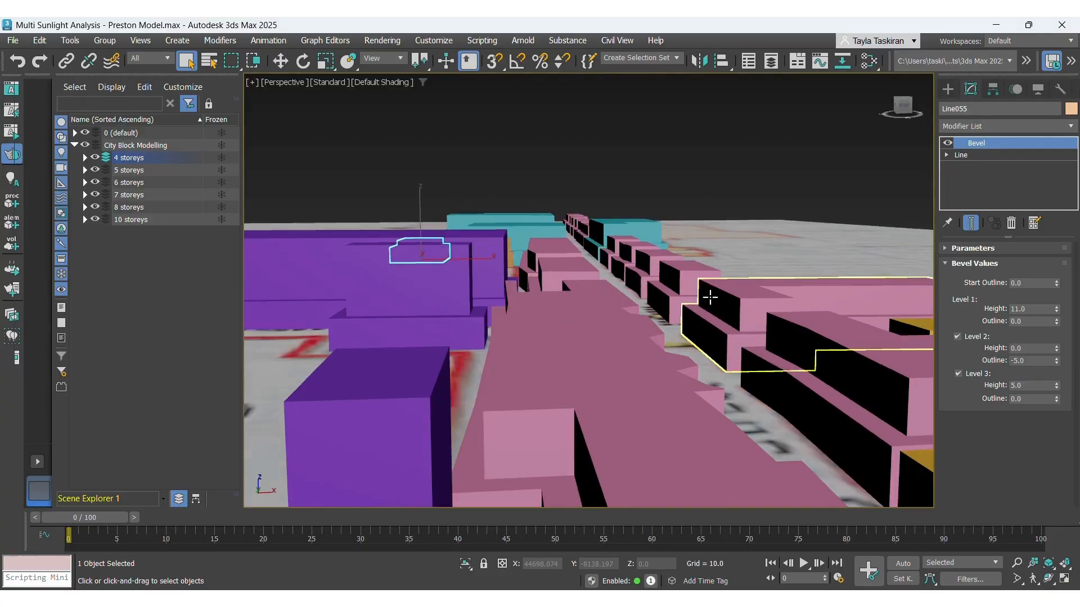
scroll(699, 291, up, 1)
scroll(695, 288, up, 2)
scroll(696, 290, down, 2)
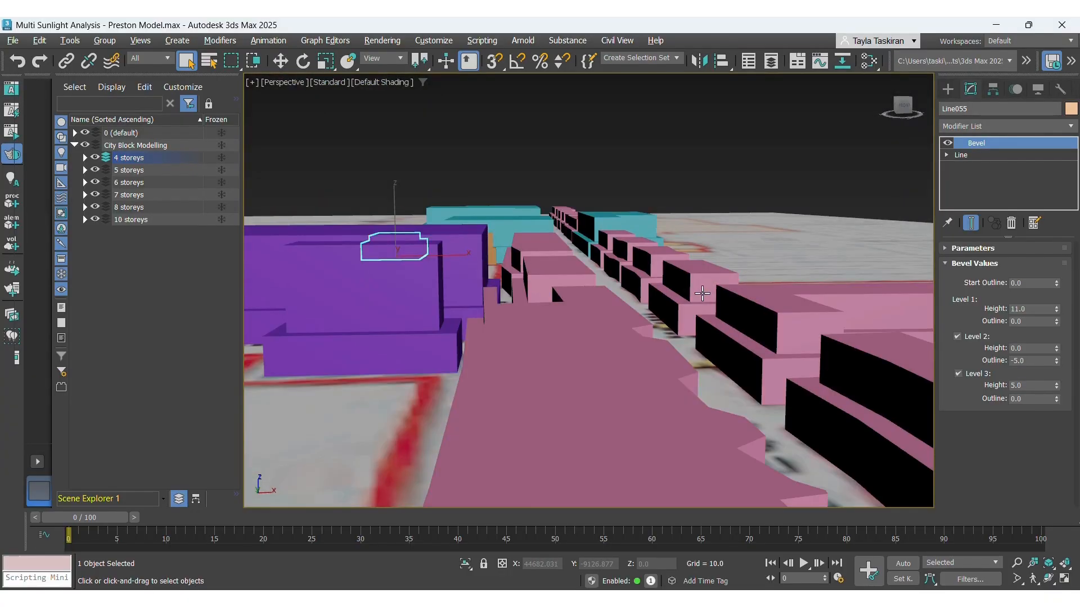
scroll(574, 287, down, 2)
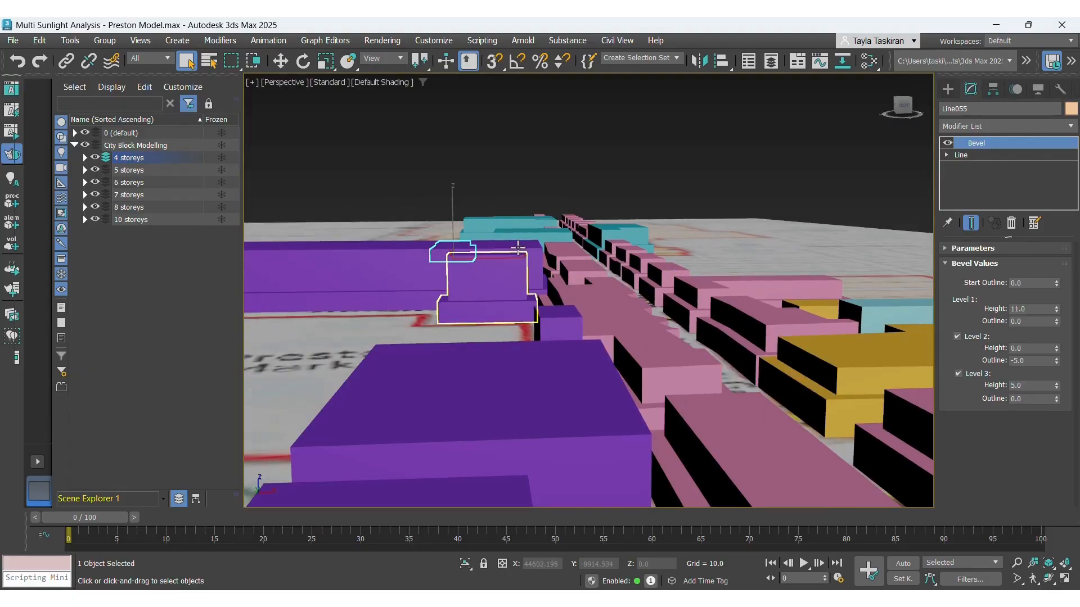
scroll(529, 353, down, 2)
scroll(533, 261, down, 2)
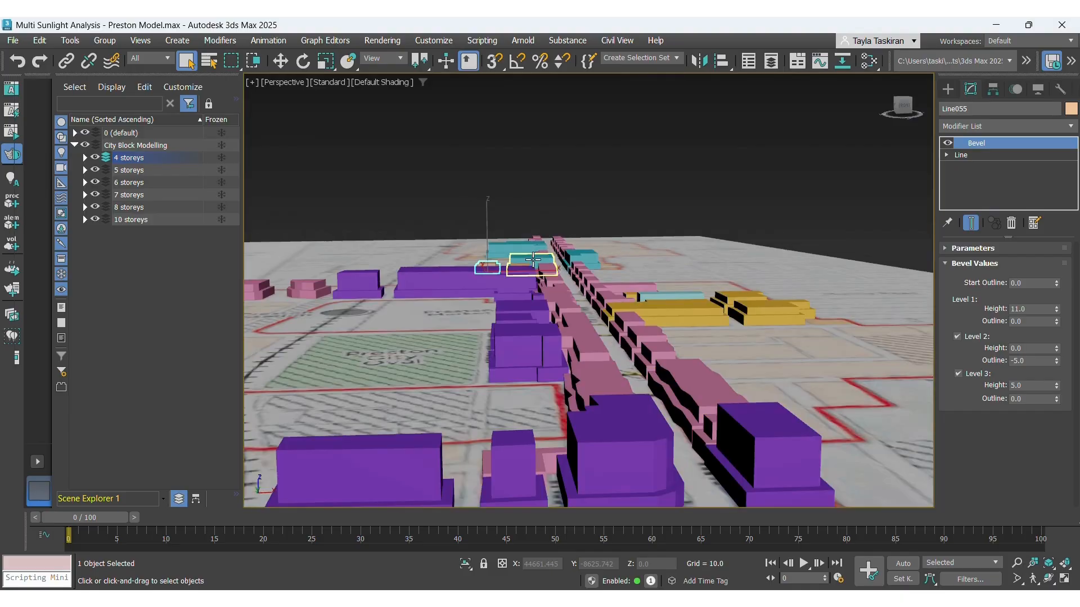
Return to top view and examine the small tan blocks beside the teal buildings on the northern strip.
click(276, 85)
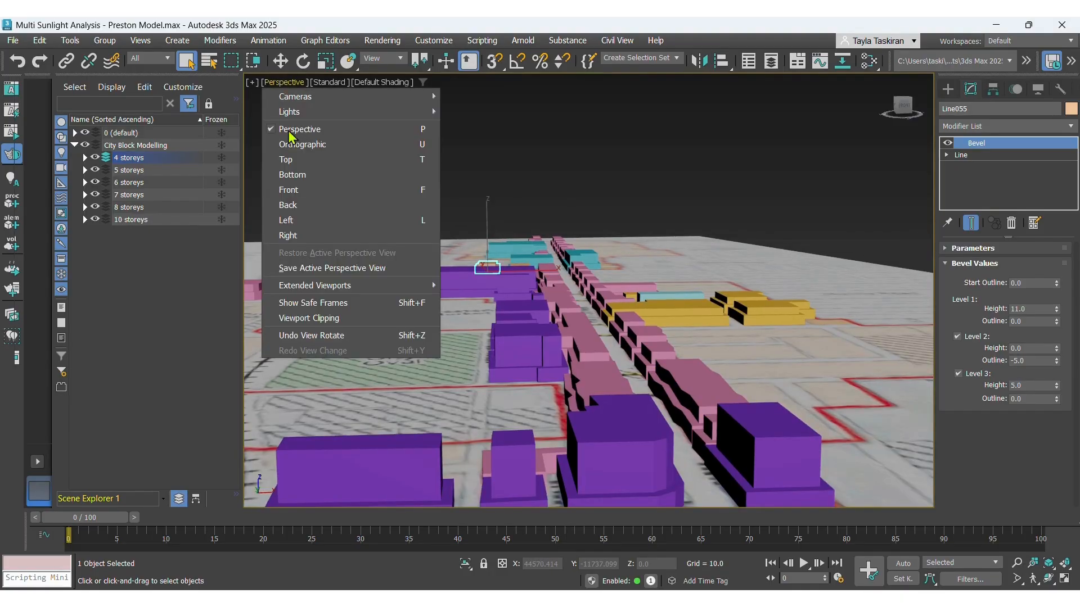
click(285, 161)
scroll(513, 292, down, 2)
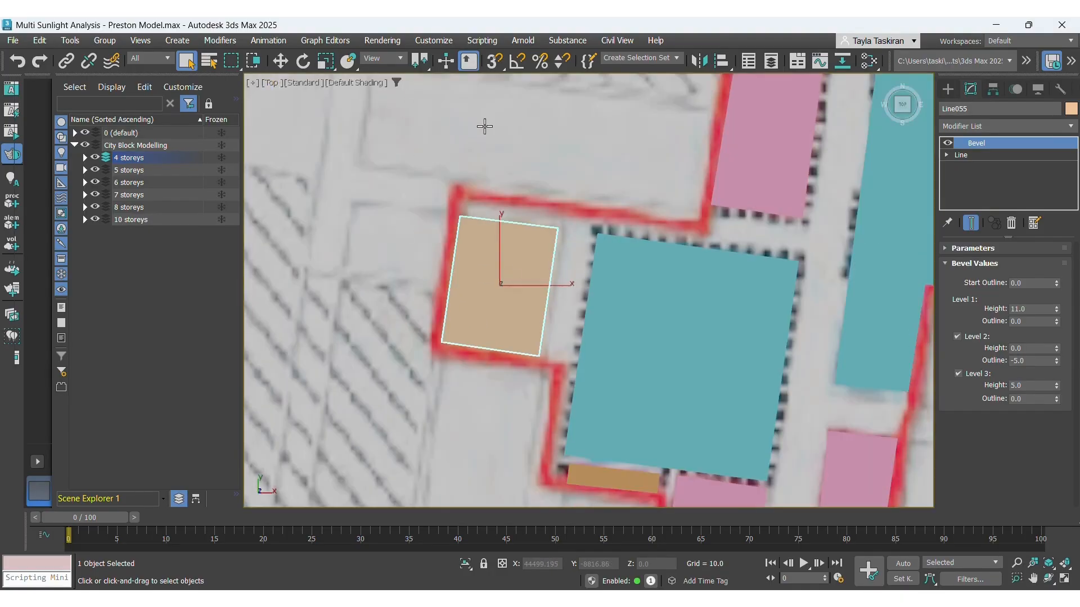
scroll(453, 109, down, 3)
scroll(819, 97, up, 2)
scroll(745, 121, up, 3)
scroll(579, 127, up, 3)
middle_drag(688, 148, 615, 267)
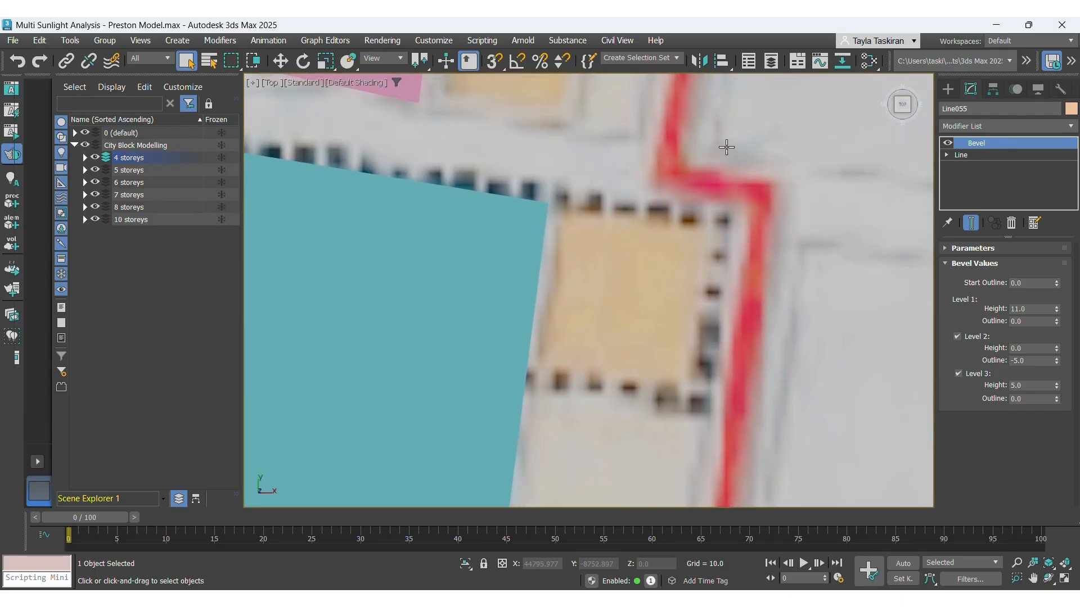
scroll(726, 148, down, 2)
middle_drag(764, 144, 666, 180)
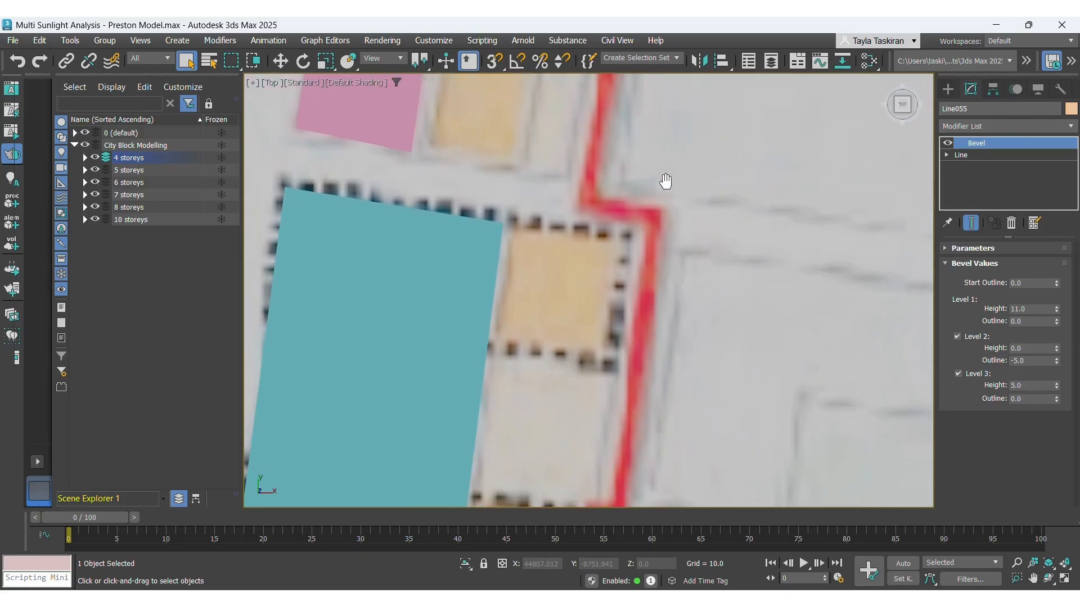
scroll(559, 296, up, 3)
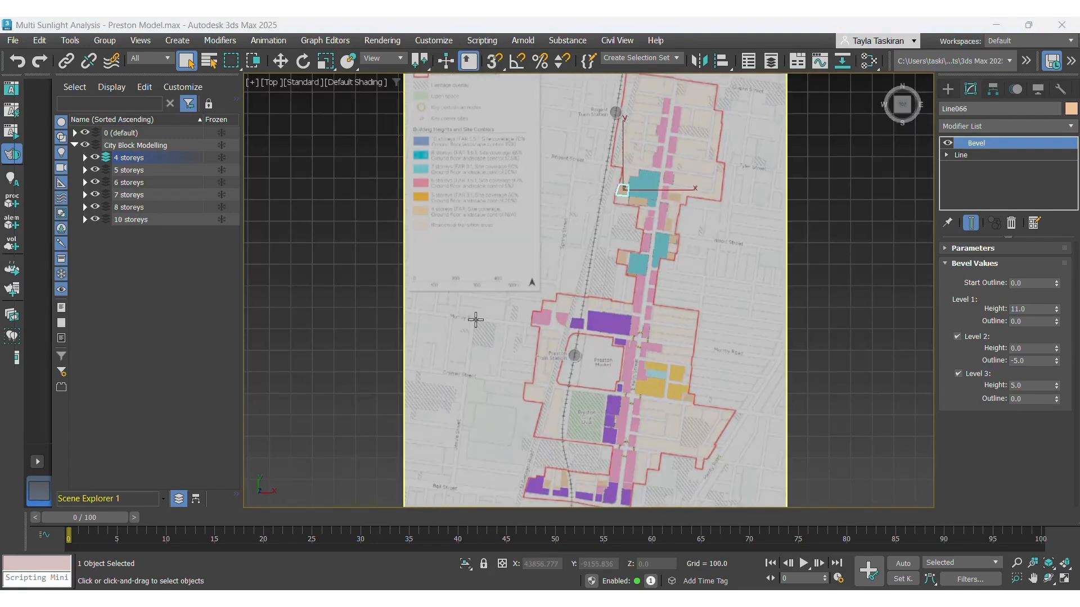
Switch to perspective view and orbit towards the southern blocks near St Georges Road.
click(272, 82)
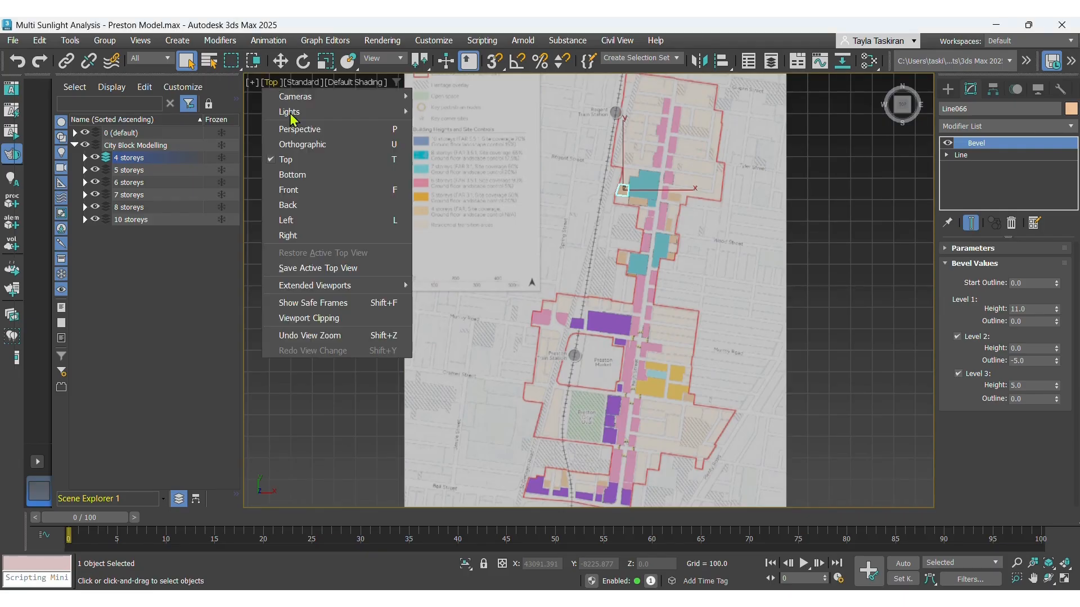
click(298, 129)
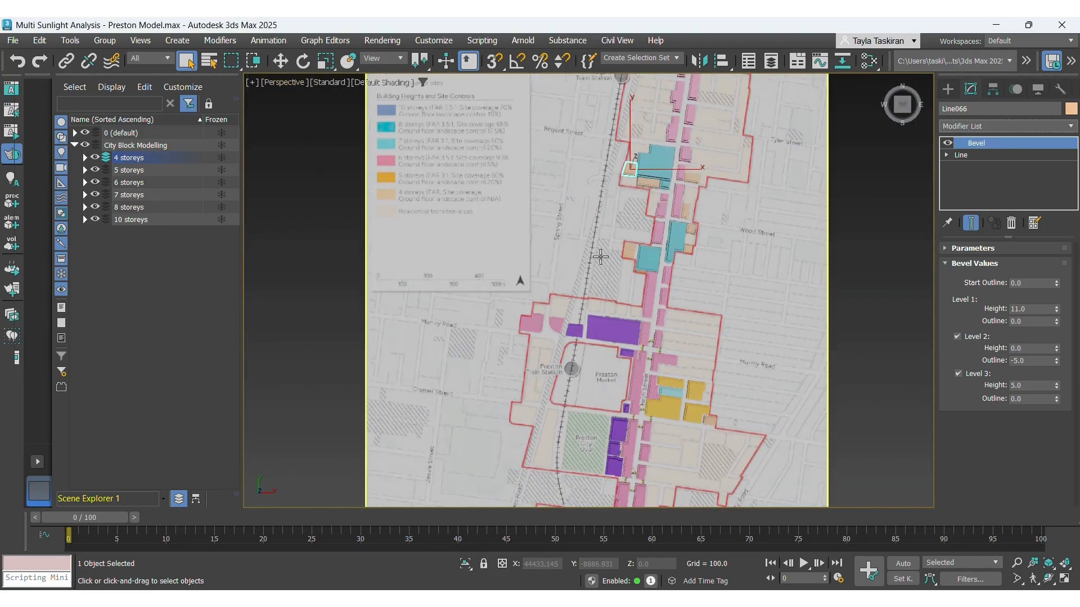
alt+middle_drag(574, 275, 831, 467)
scroll(831, 467, up, 6)
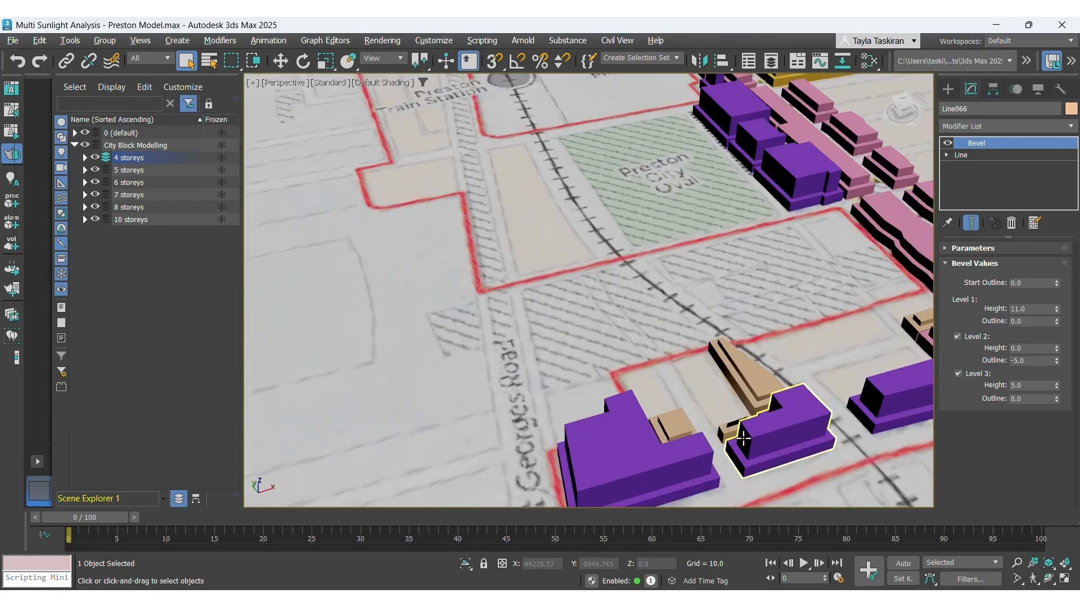
Select the small tan block beside the purple building near St Georges Road and set its Level 2 outline to -2.
scroll(729, 434, up, 5)
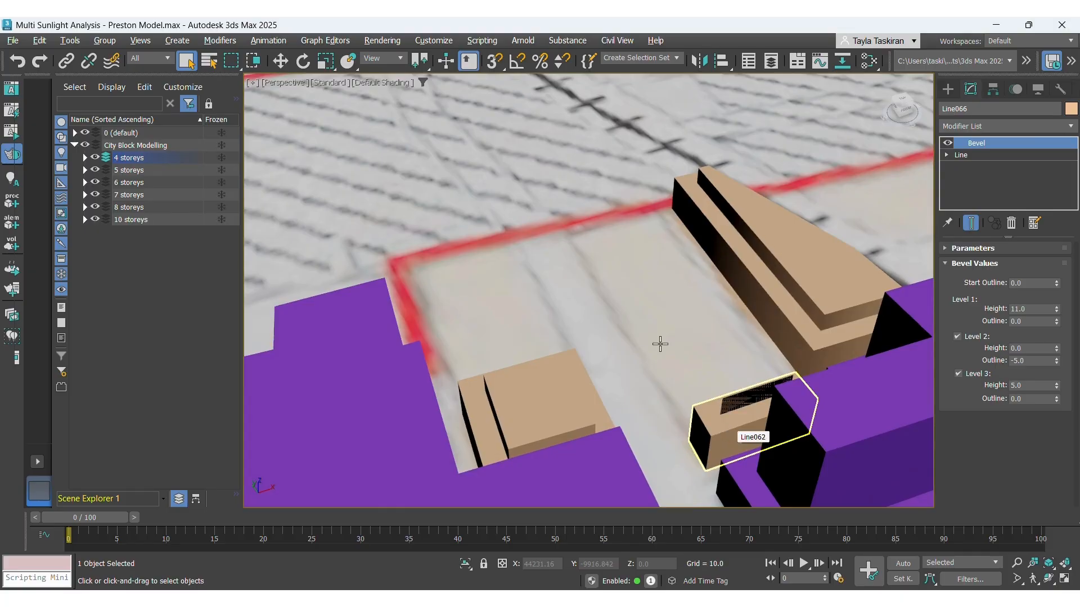
click(725, 429)
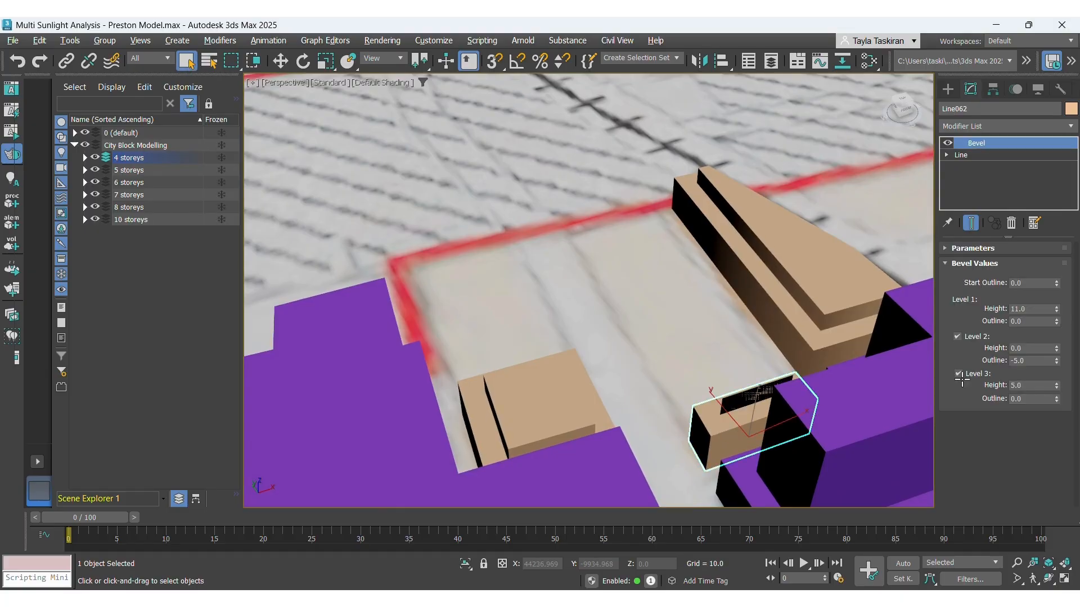
click(1018, 361)
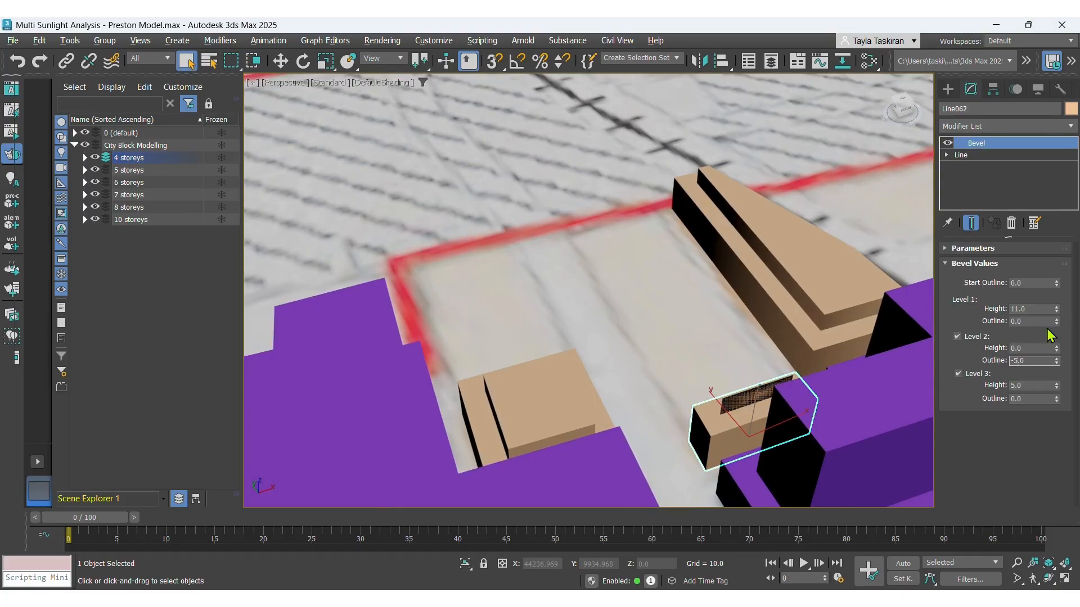
click(652, 326)
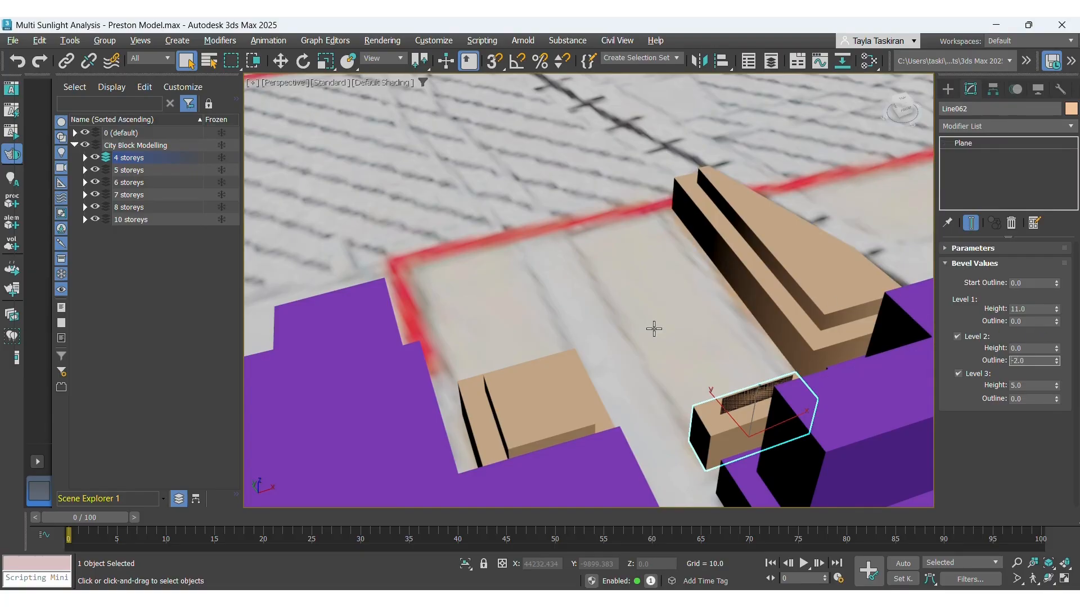
Review the whole model from an overview, then save the scene file.
scroll(550, 441, down, 5)
scroll(550, 445, down, 8)
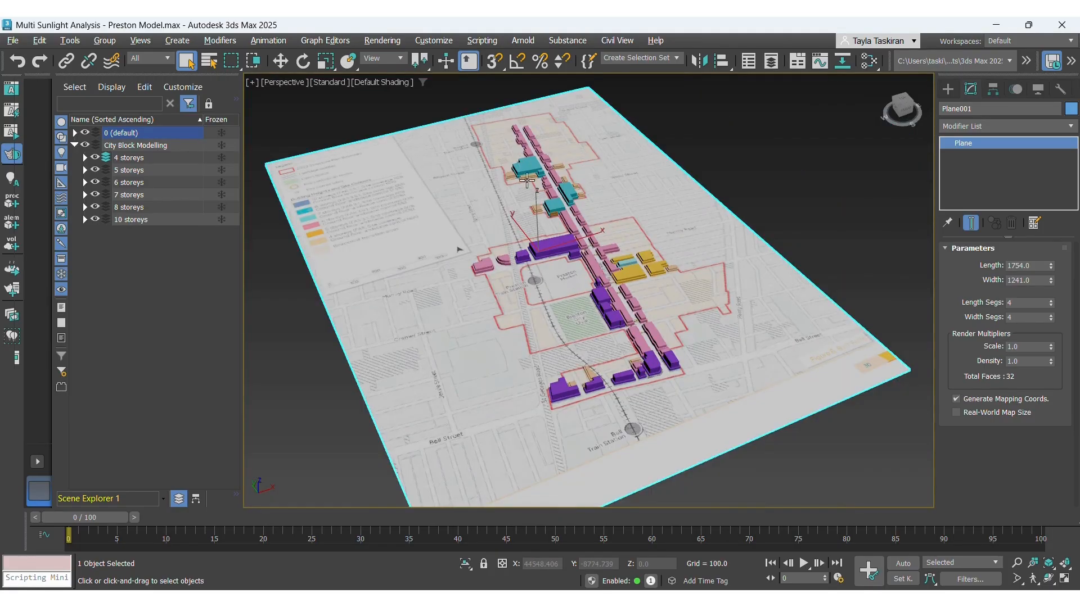
scroll(523, 163, up, 6)
scroll(584, 214, up, 3)
scroll(583, 214, up, 2)
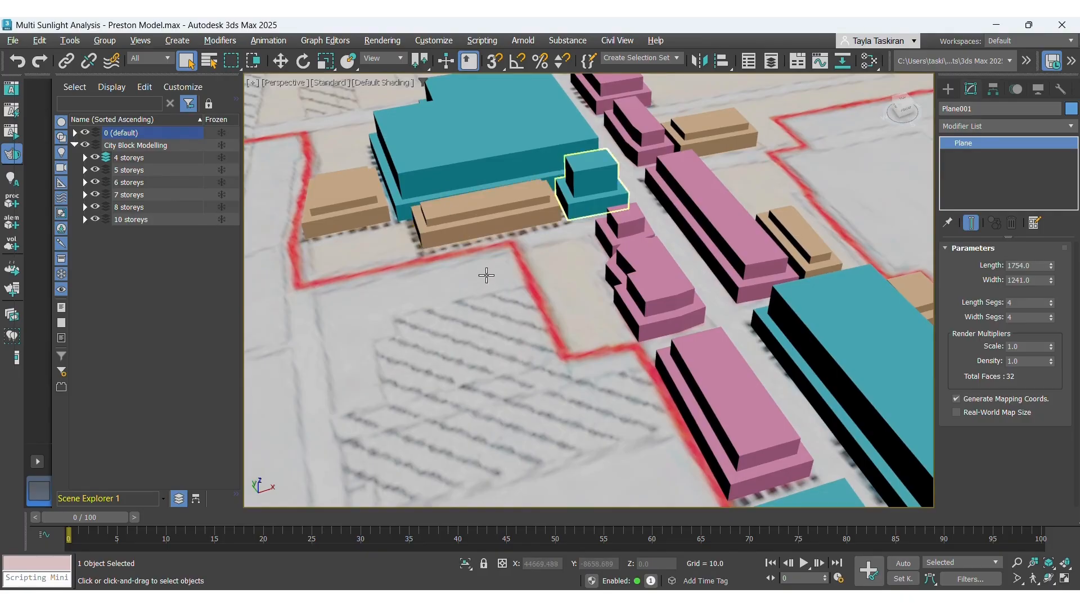
scroll(460, 201, down, 10)
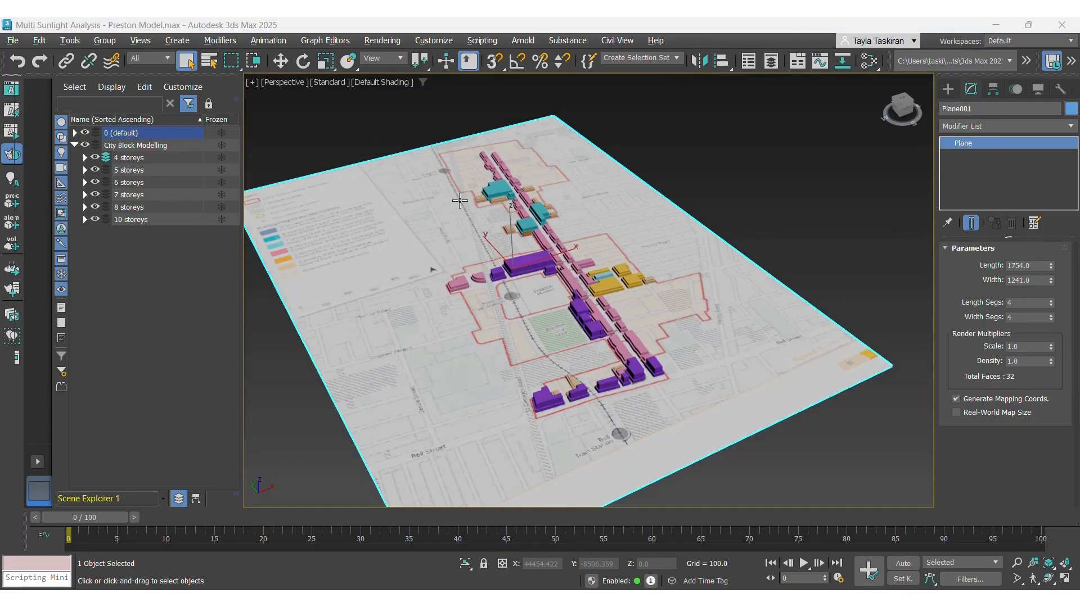
click(12, 40)
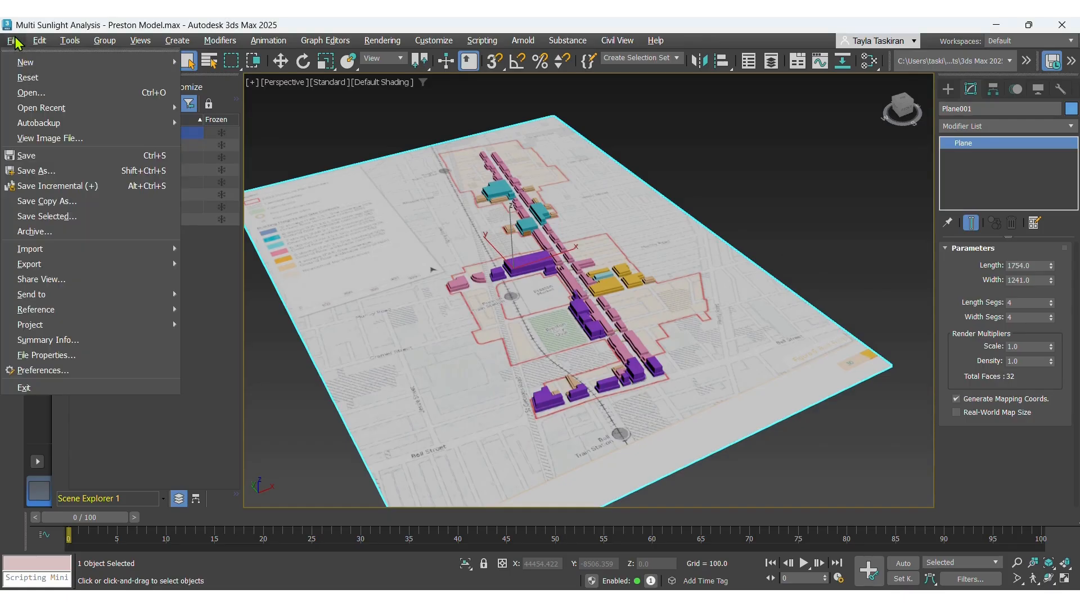
click(33, 156)
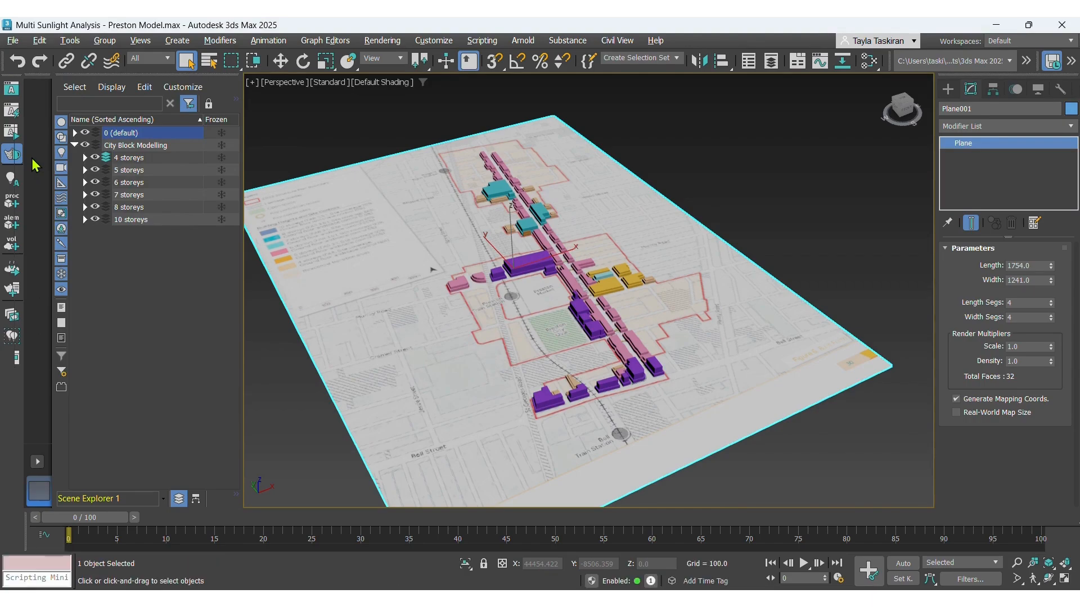